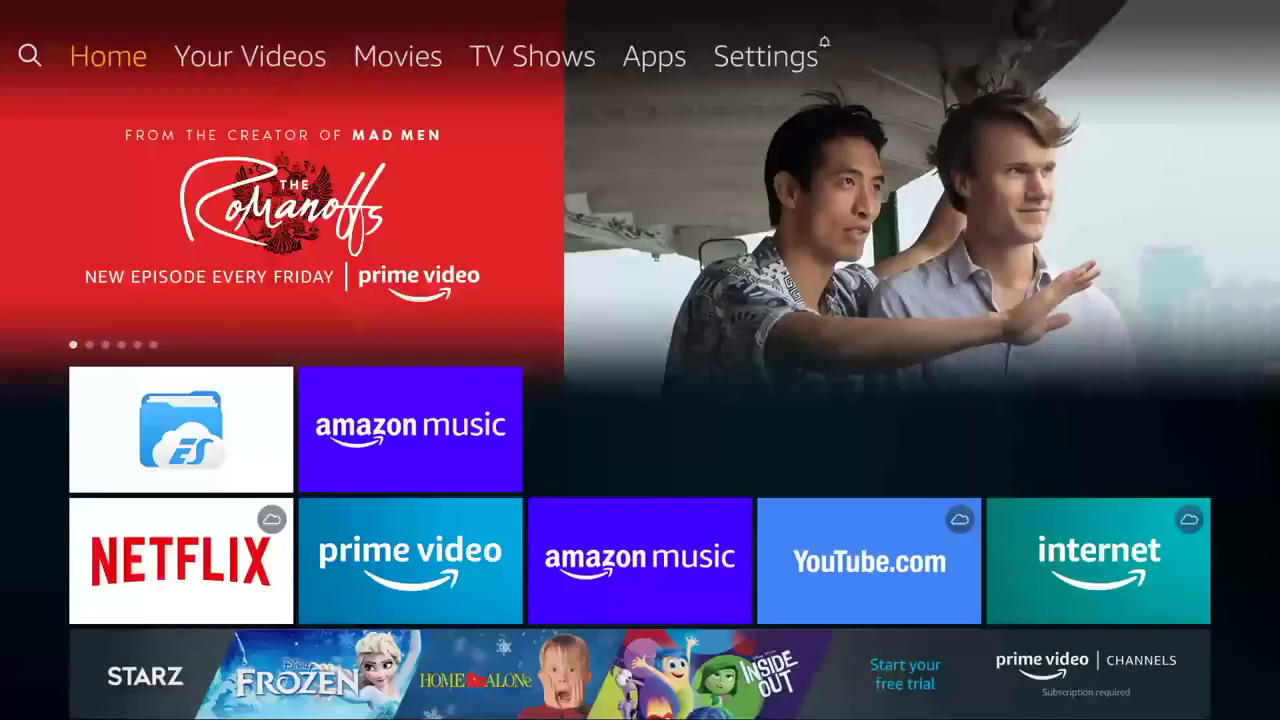
- Go to the Settings section of the Fire TV home screen
key(Right)
key(Right)
key(Right)
key(Right)
key(Right)
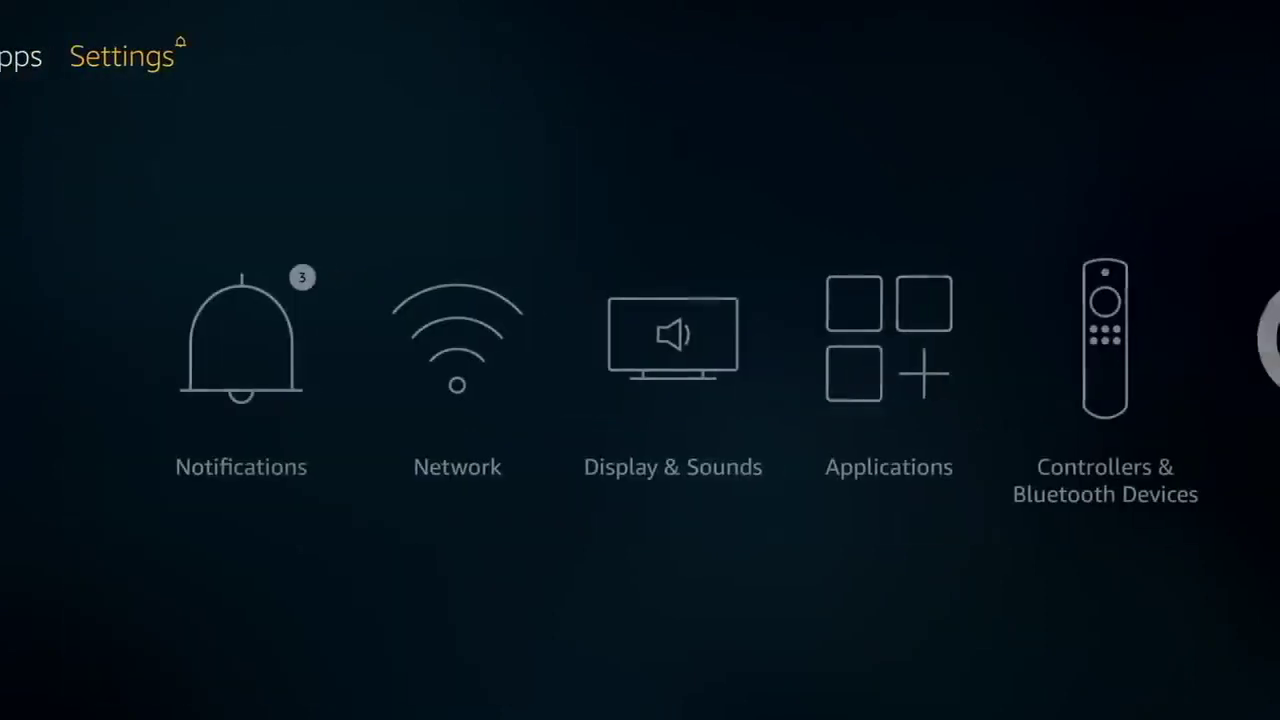
- Open the Device settings
key(Down)
key(Right)
key(Right)
key(Right)
key(Right)
key(Right)
key(Right)
key(Right)
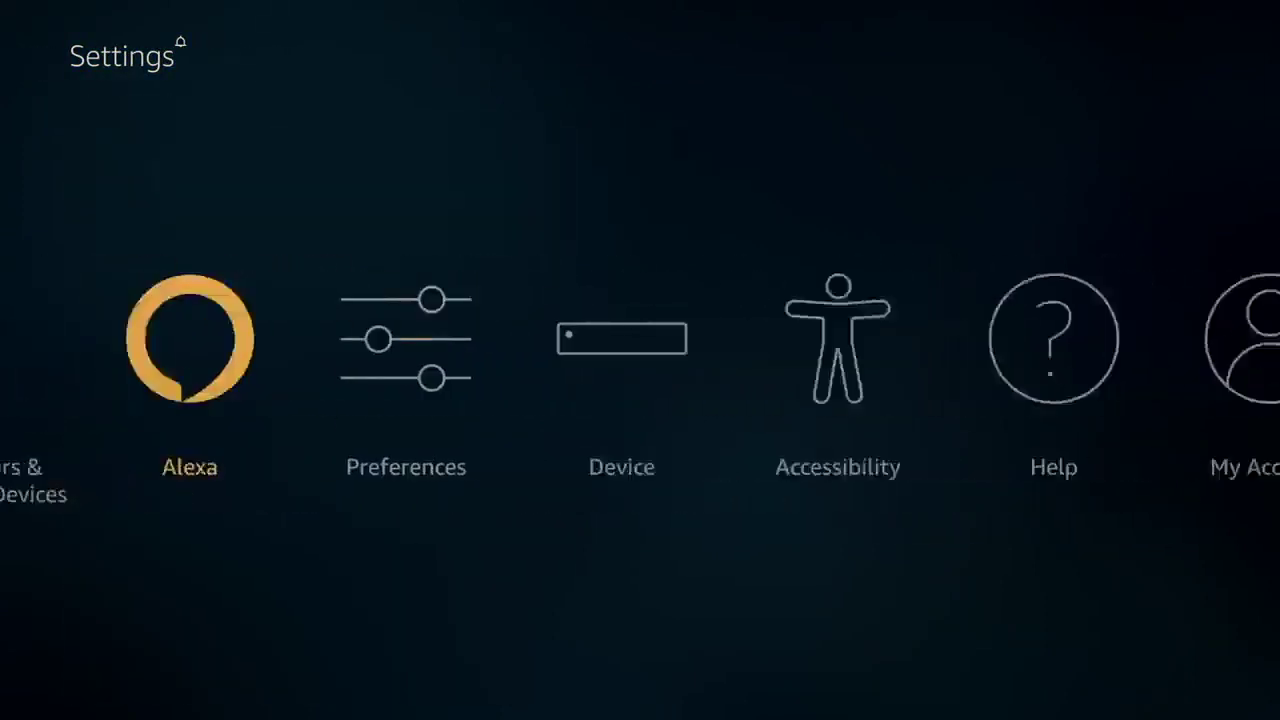
key(Return)
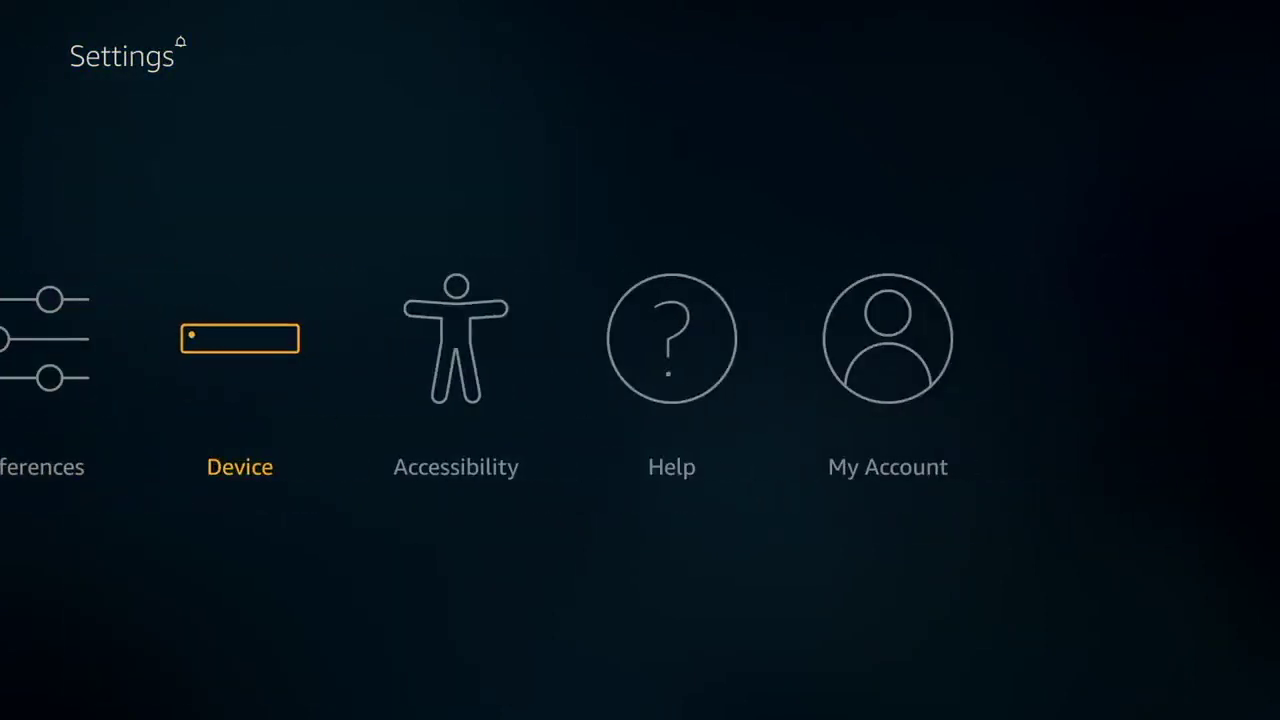
- Open Developer options and check the ADB debugging and Apps from Unknown Sources settings
key(Down)
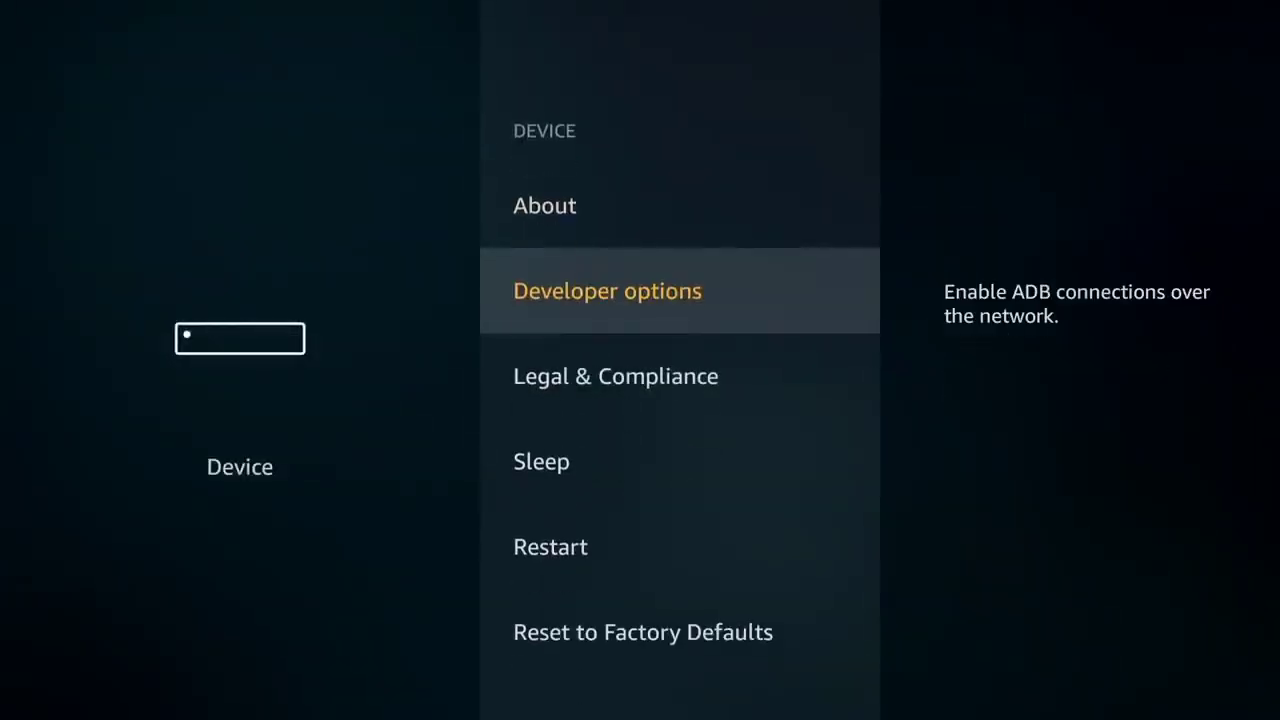
key(Return)
key(Down)
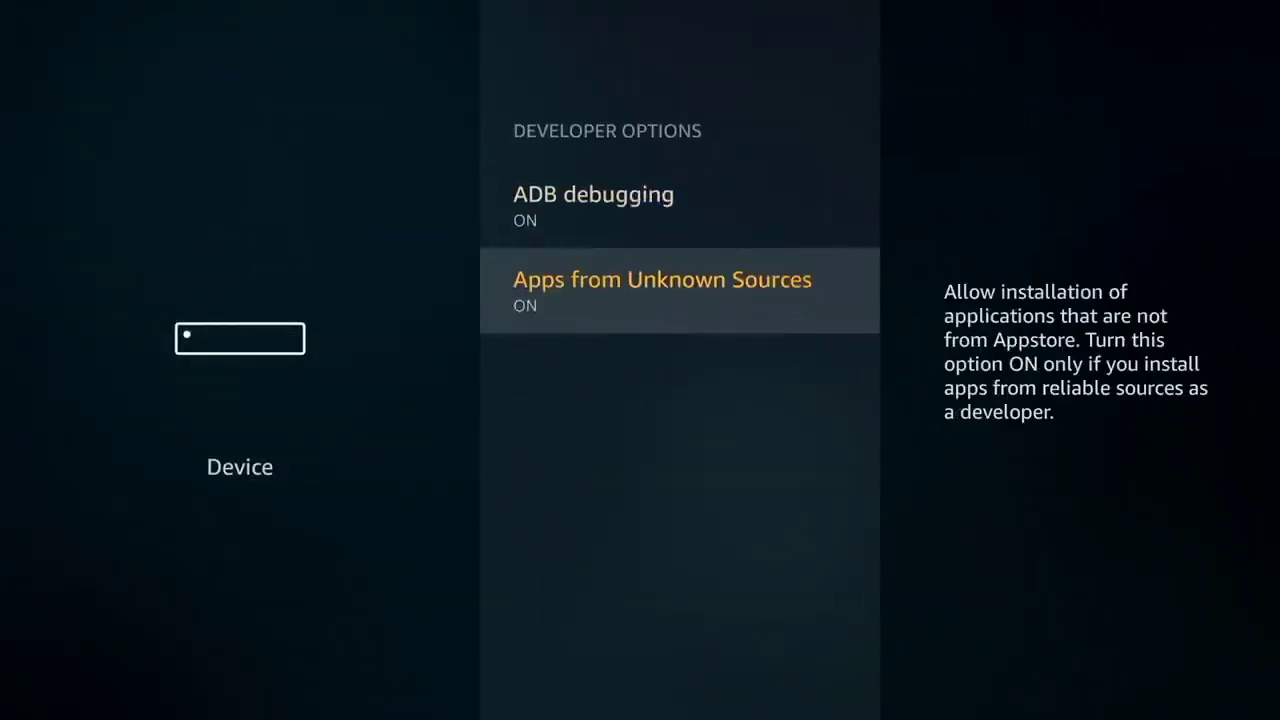
key(Up)
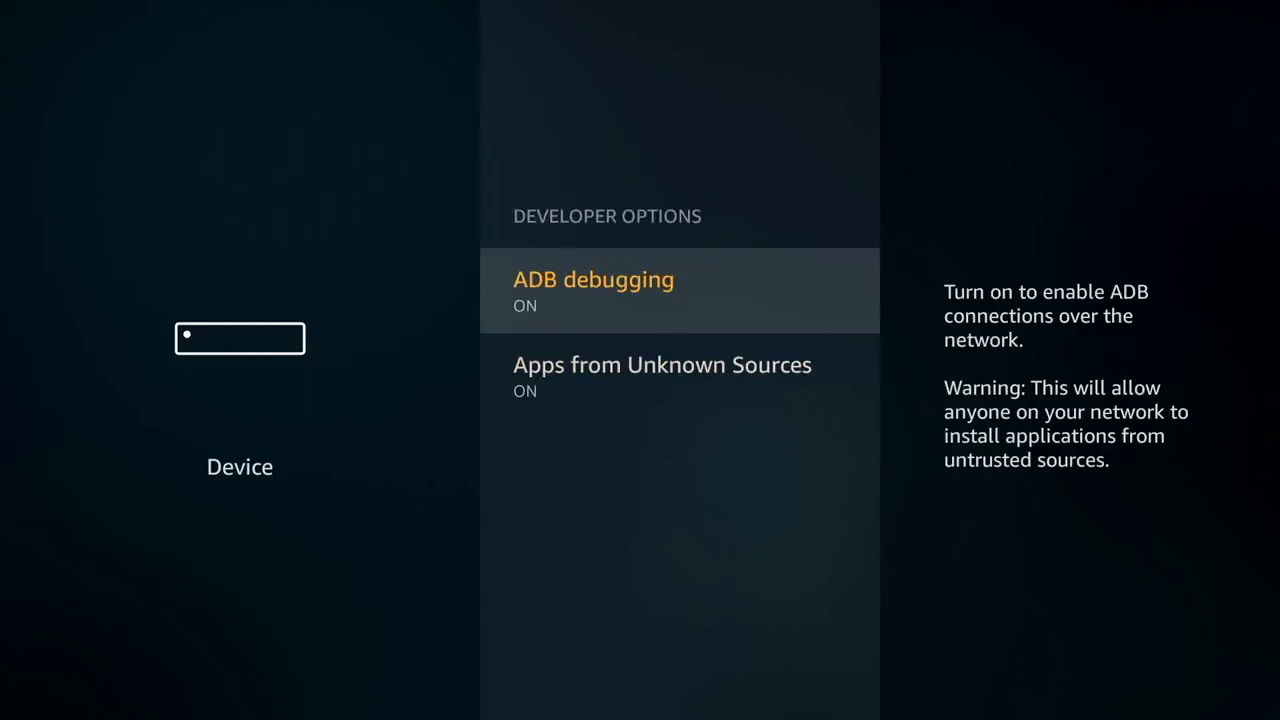
key(Escape)
- Return to the home screen and enter ES as a search term
key(Home)
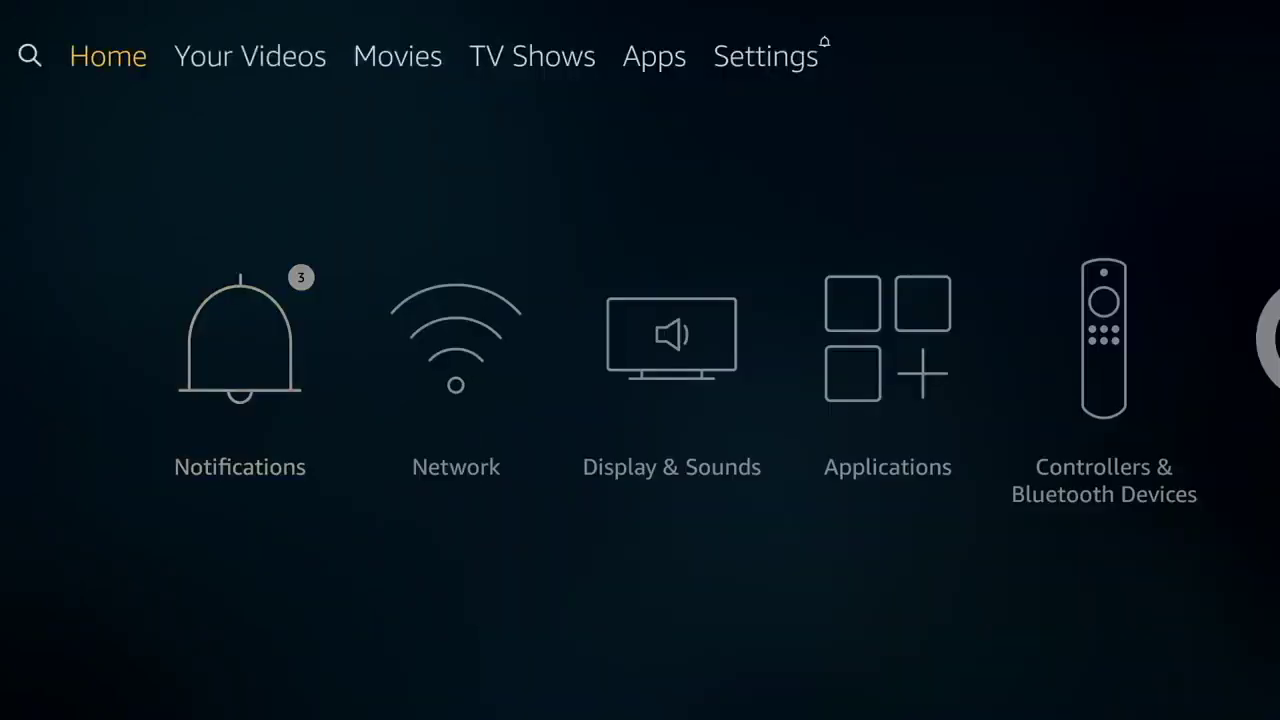
key(Left)
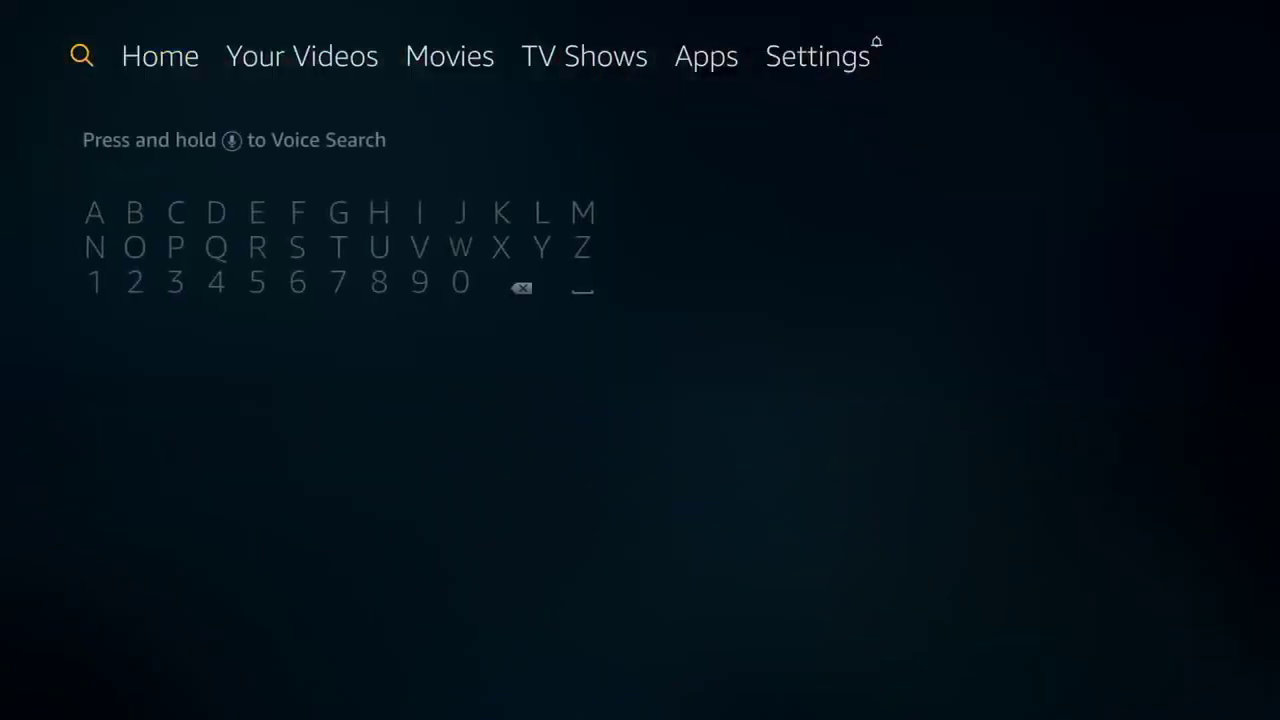
key(Down)
key(Right)
key(Right)
key(Right)
key(Right)
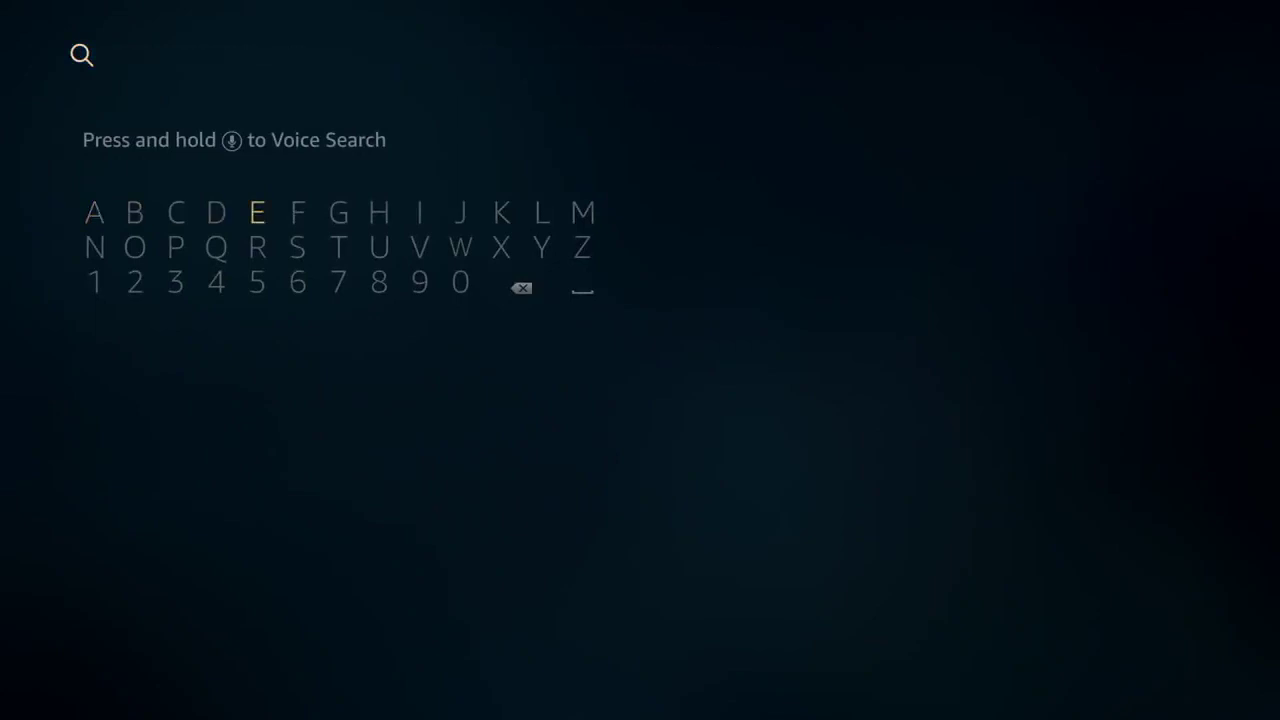
key(Down)
key(Right)
key(Right)
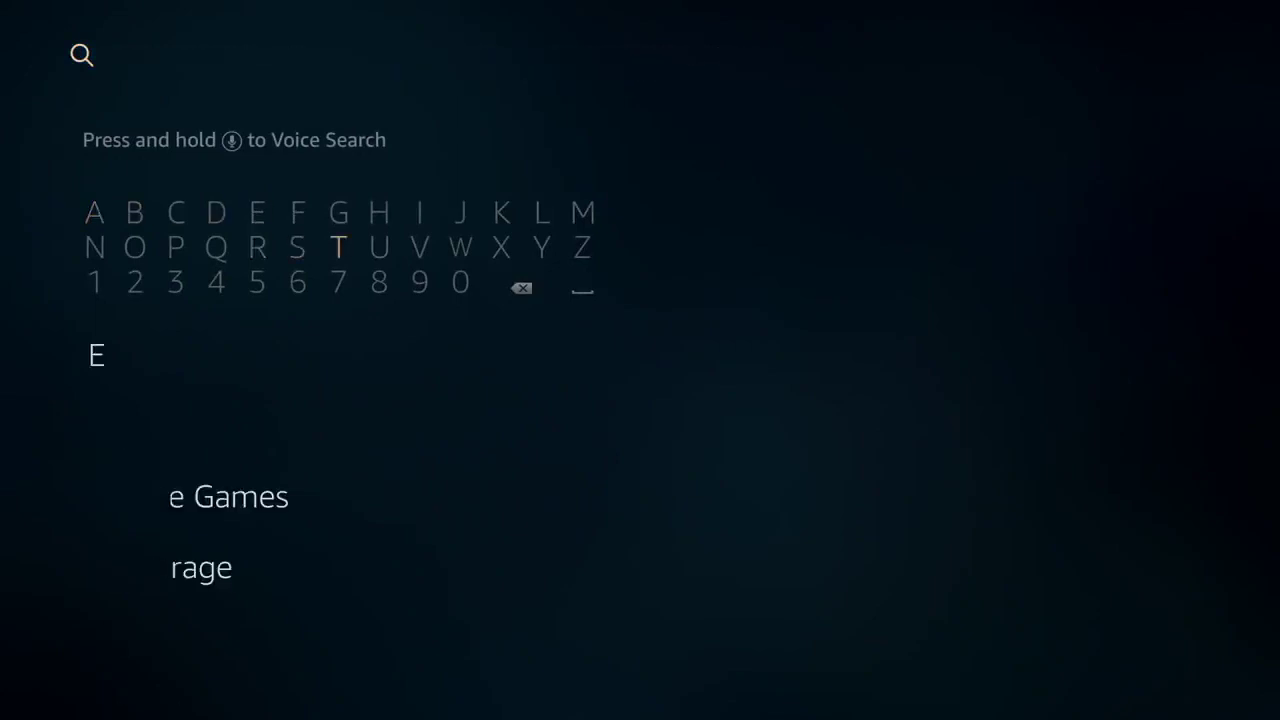
key(Left)
key(Return)
- Launch the ES File Explorer app
key(Right)
key(Right)
key(Right)
key(Right)
key(Right)
key(Down)
key(Return)
key(Right)
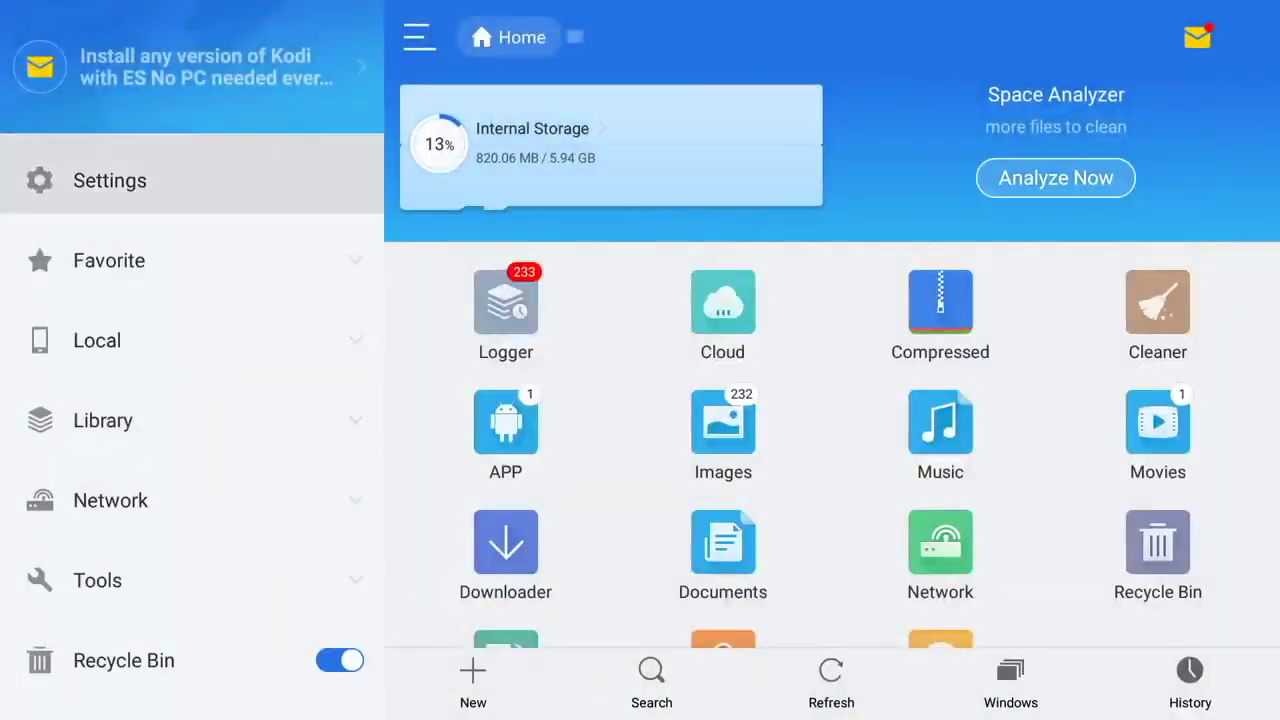
- Expand the Favorite section and start adding a new favorite
key(Down)
key(Return)
key(Down)
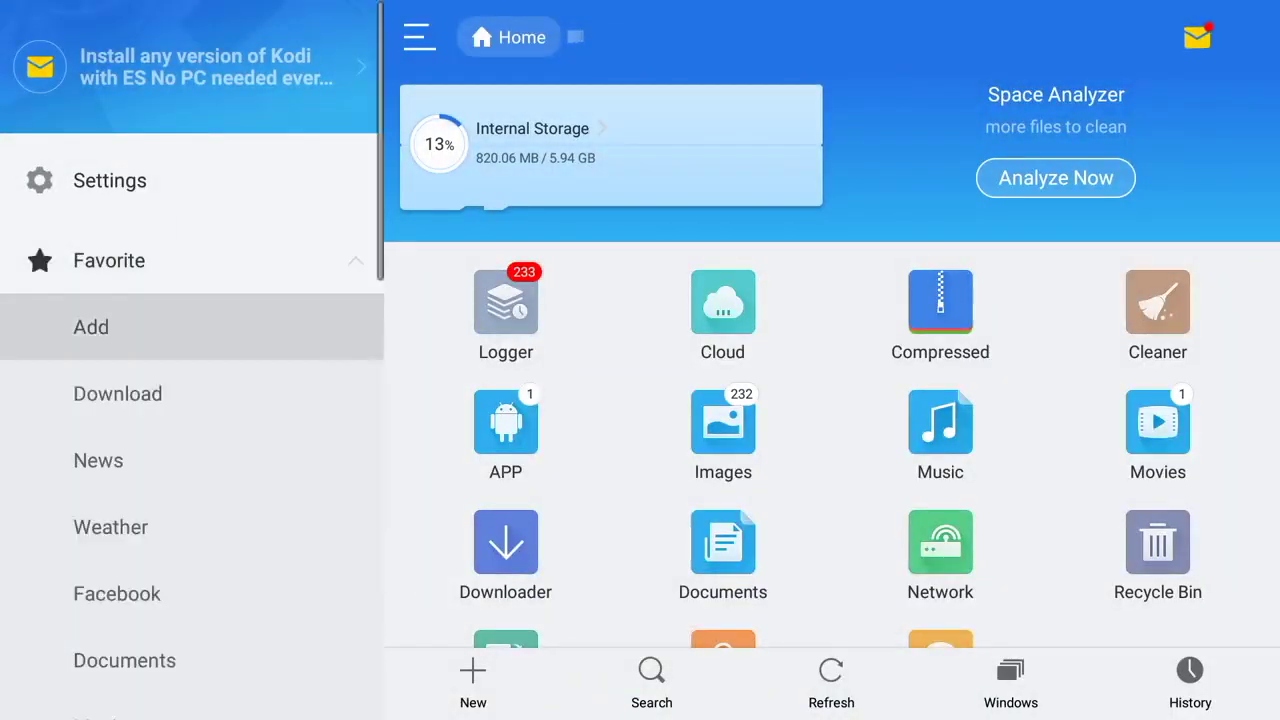
key(Return)
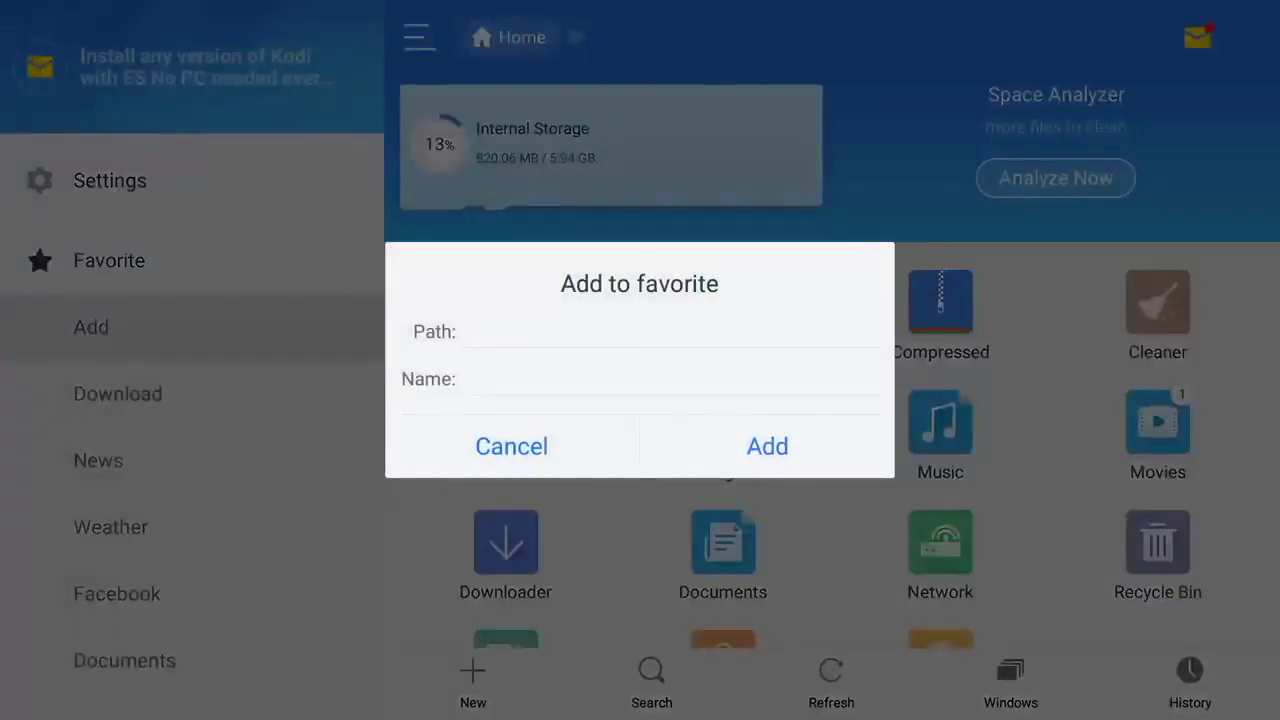
key(Return)
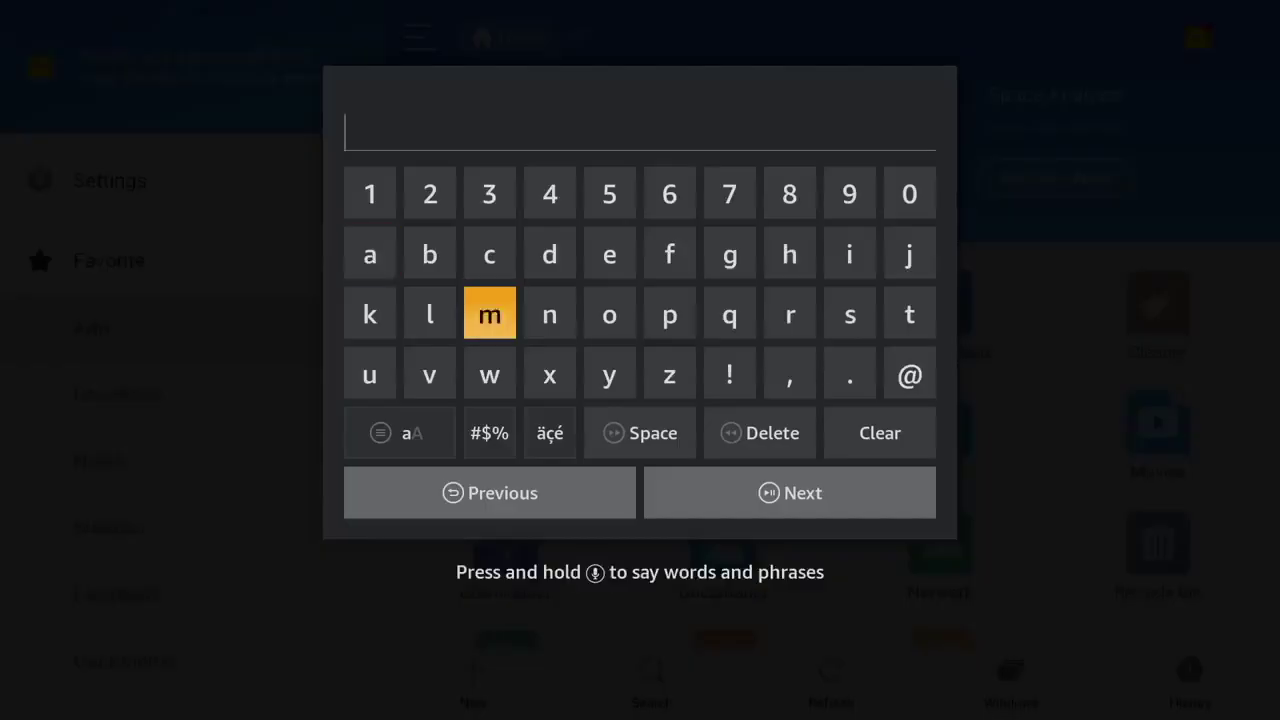
key(Right)
key(Right)
key(Right)
key(Right)
key(Right)
key(Right)
key(Left)
key(Left)
key(Left)
key(Right)
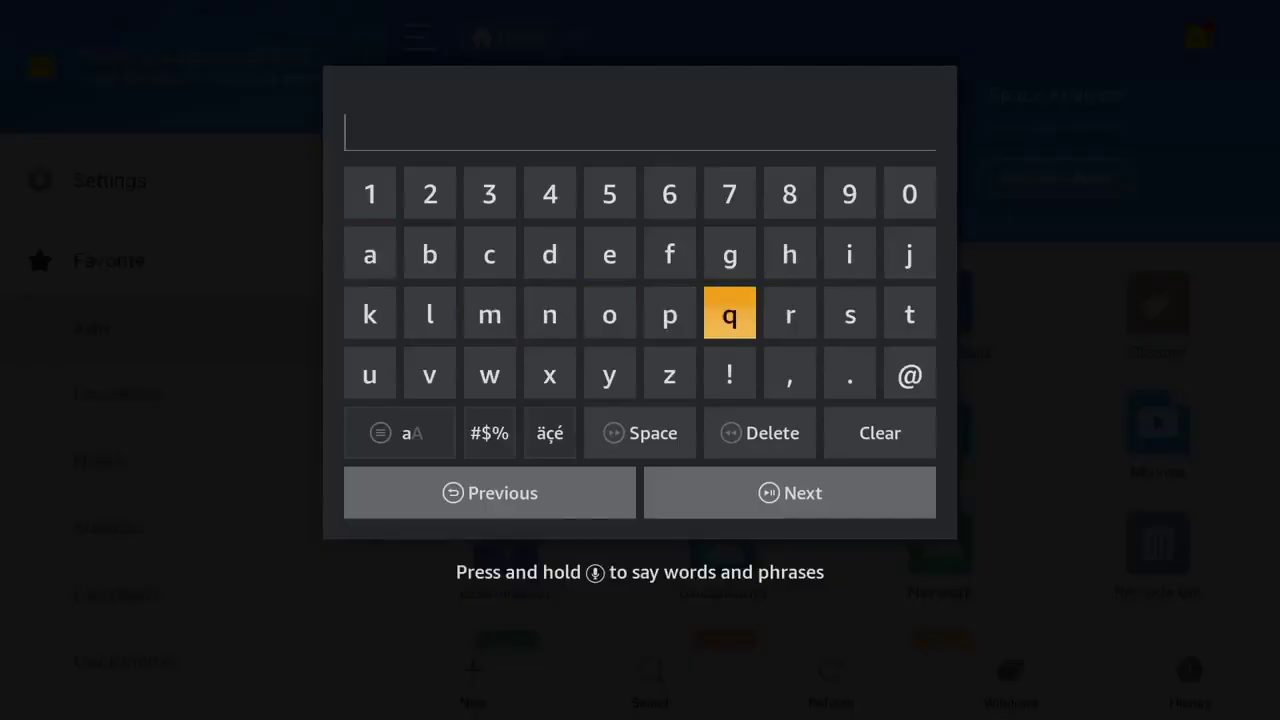
key(Right)
key(Right)
key(Up)
key(Left)
text(htt)
key(Left)
text(p)
key(Down)
key(Left)
key(Up)
key(Right)
key(Down)
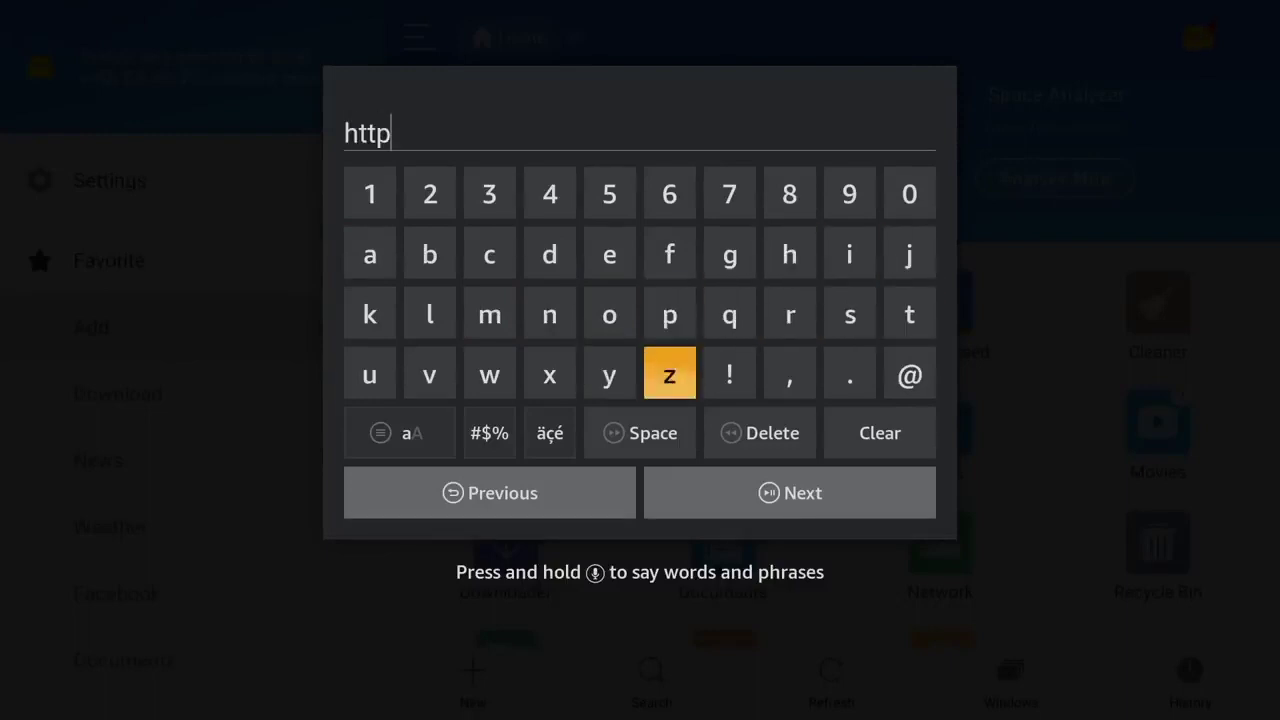
key(Left)
key(Left)
text(:)
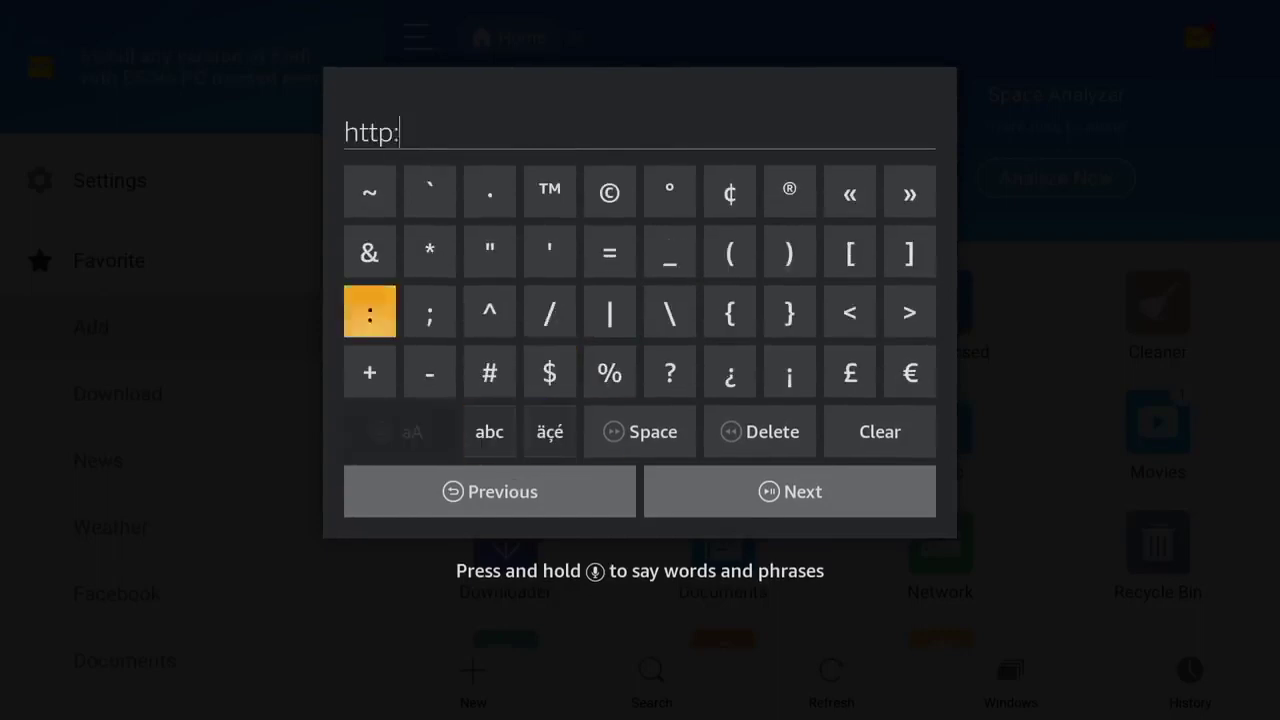
key(Right)
key(Right)
key(Right)
text(/)
key(Down)
key(Up)
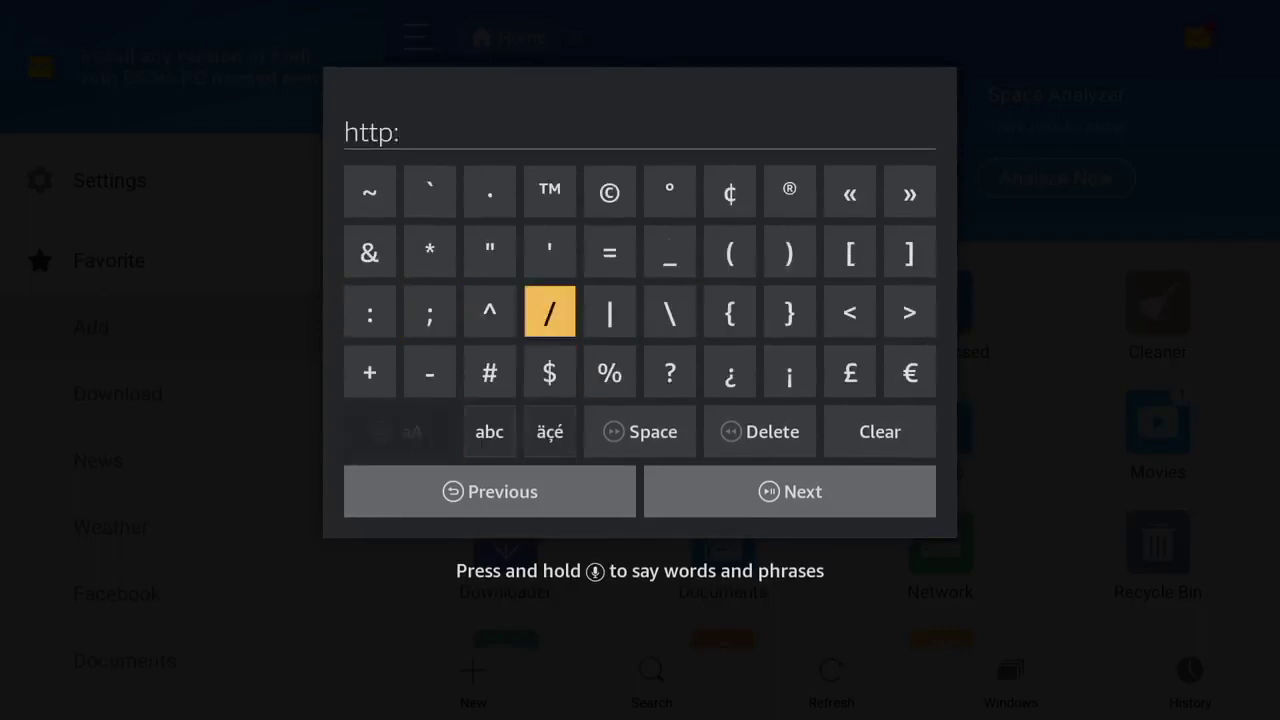
text(/)
- Complete the favorite's path with kodi.tv and continue to the name field
key(Down)
key(Down)
key(Left)
key(Return)
text(k)
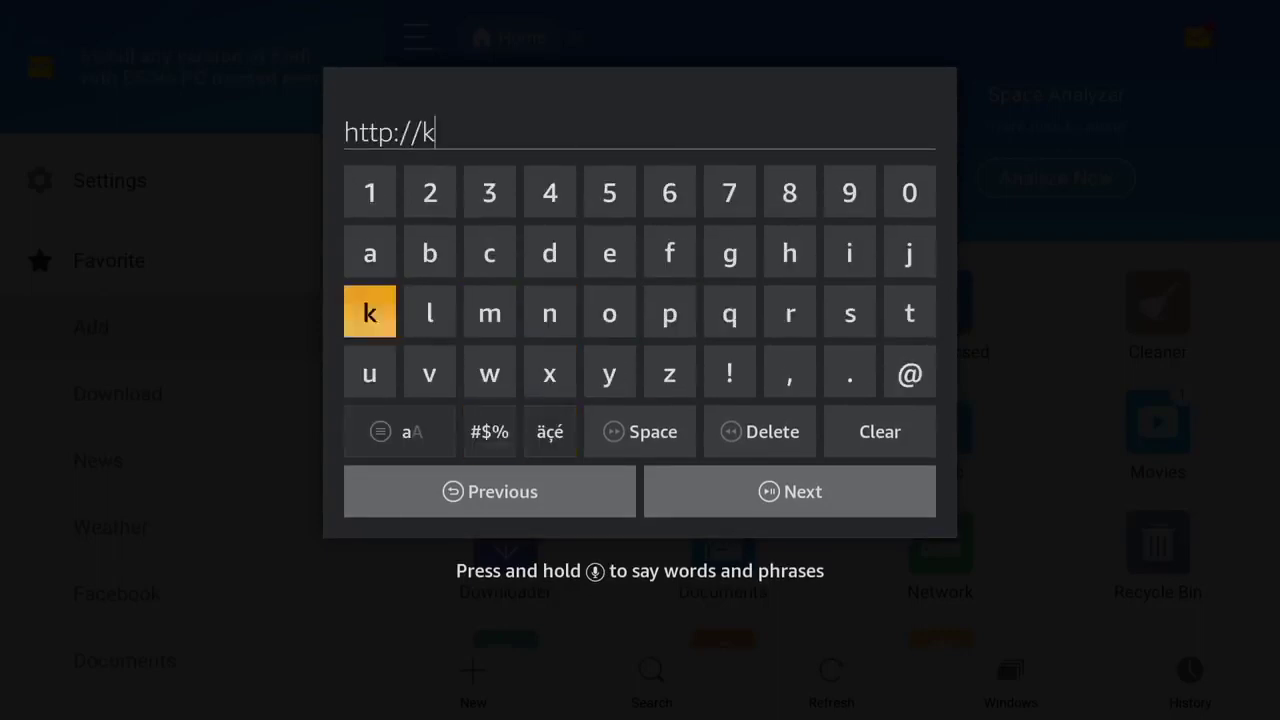
key(Right)
key(Right)
key(Right)
key(Right)
key(Left)
key(Right)
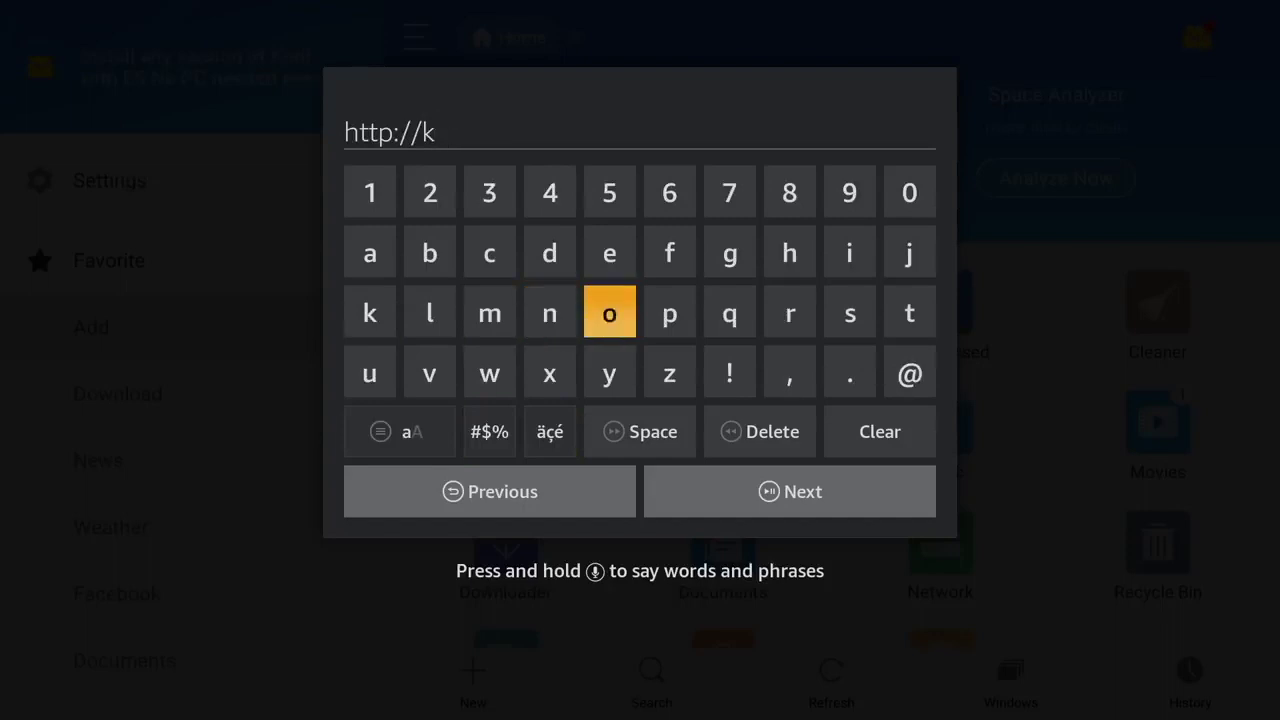
text(o)
key(Left)
key(Up)
text(d)
key(Right)
key(Right)
key(Right)
key(Right)
key(Right)
text(i)
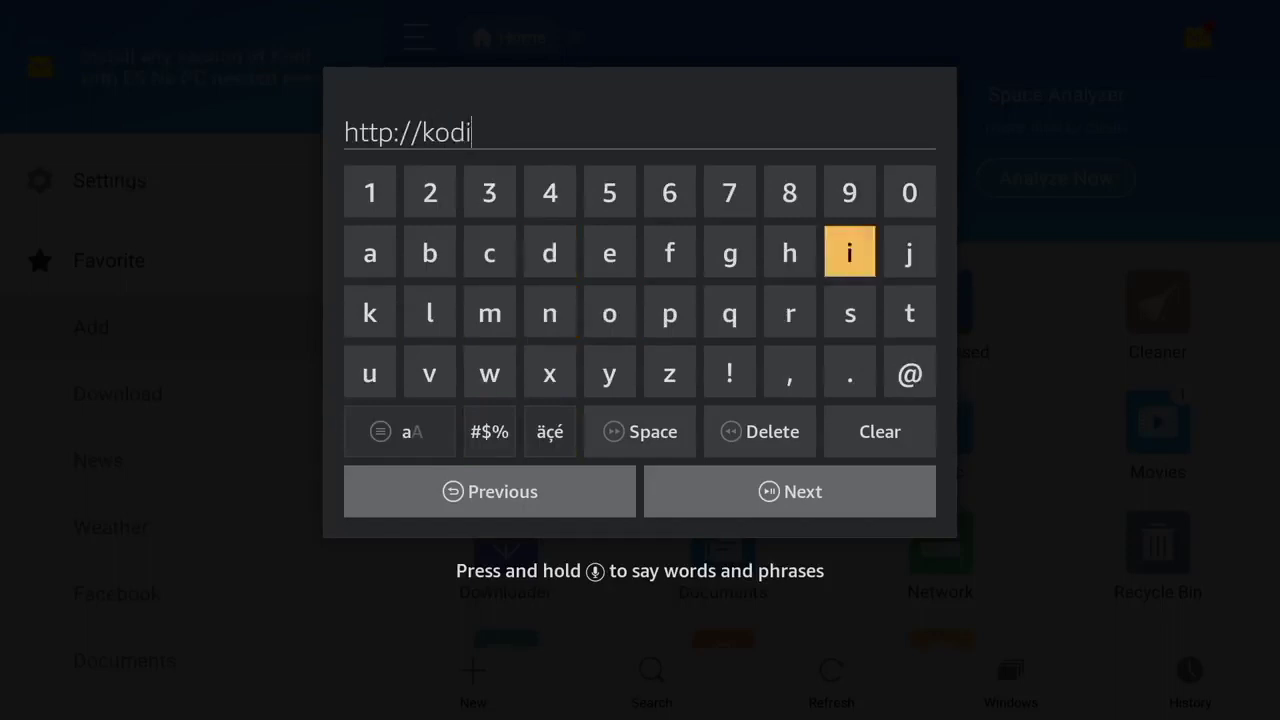
key(Down)
key(Down)
text(.)
key(Up)
key(Down)
key(BackSpace)
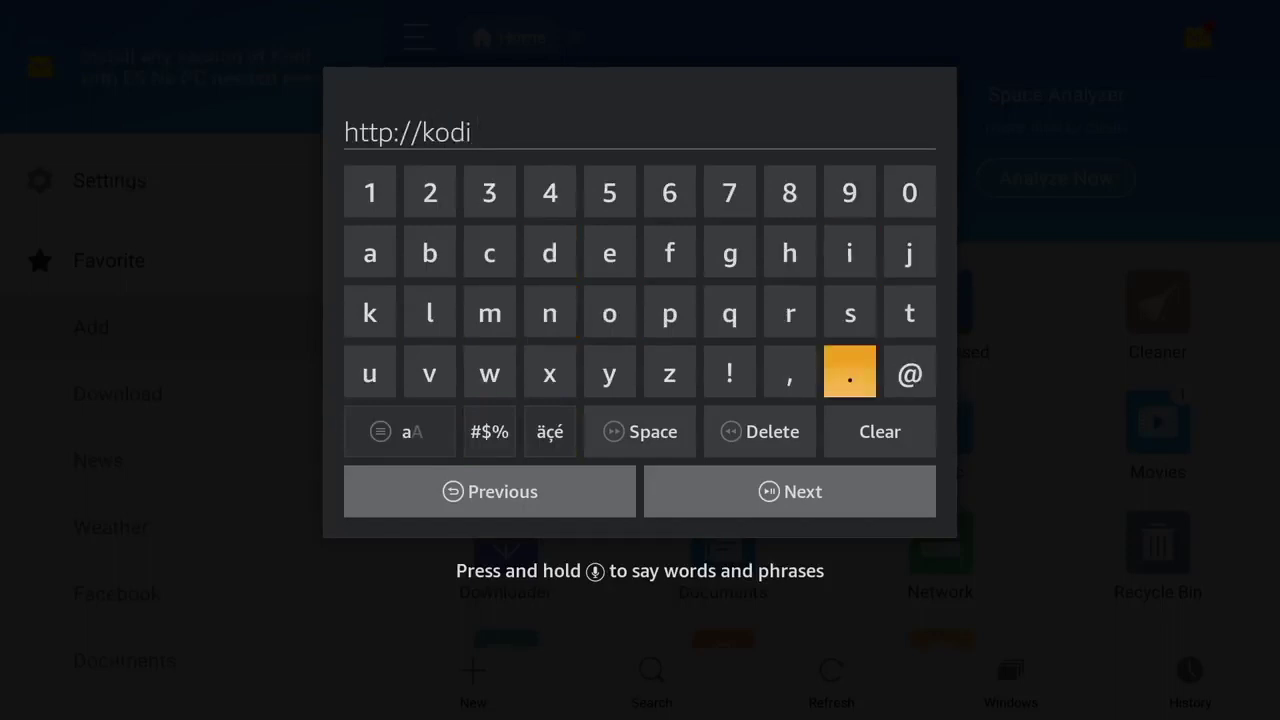
text(.)
key(Up)
key(Left)
key(Left)
key(Right)
key(Right)
key(Right)
text(t)
key(Right)
key(Right)
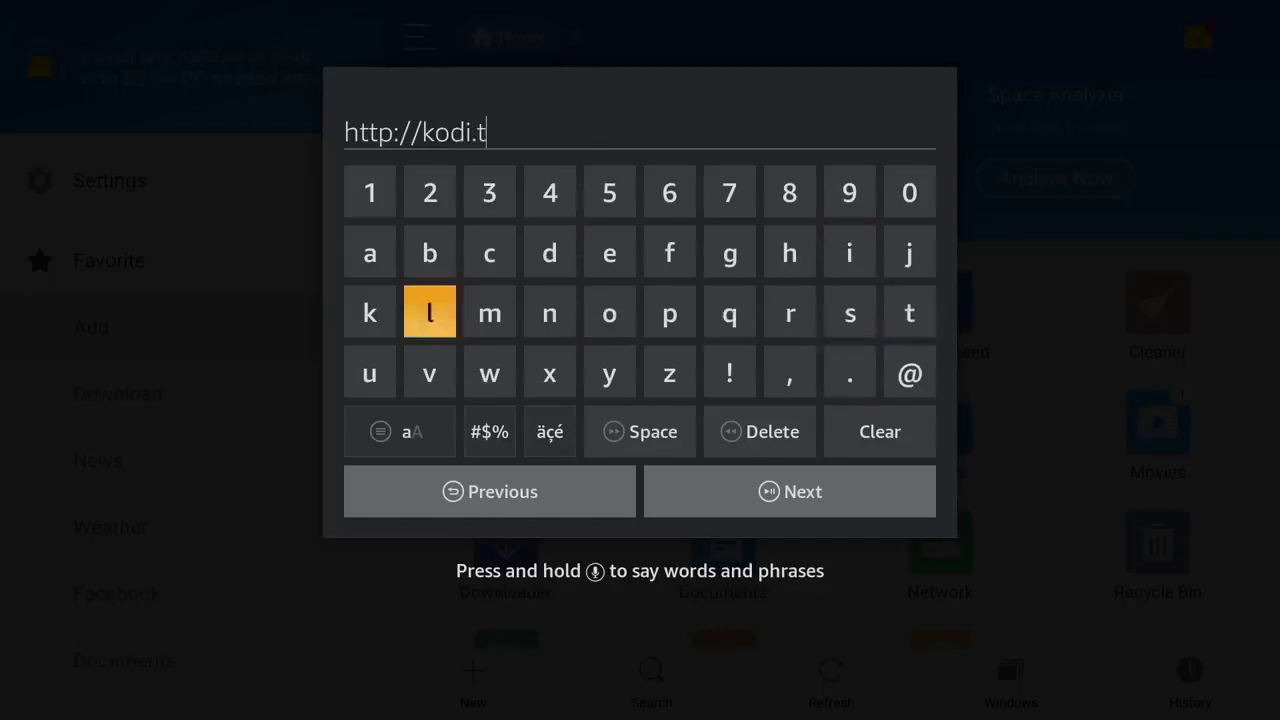
key(Down)
text(vv)
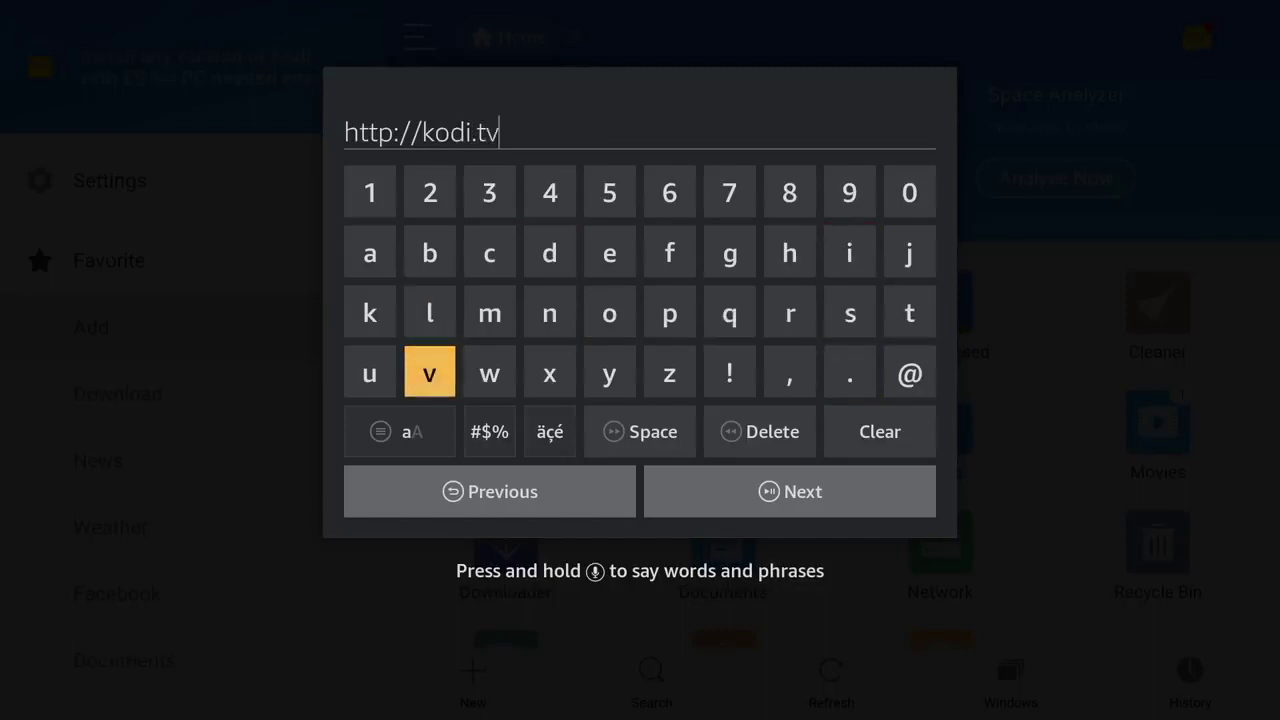
key(Down)
key(Down)
key(Down)
key(Down)
key(Return)
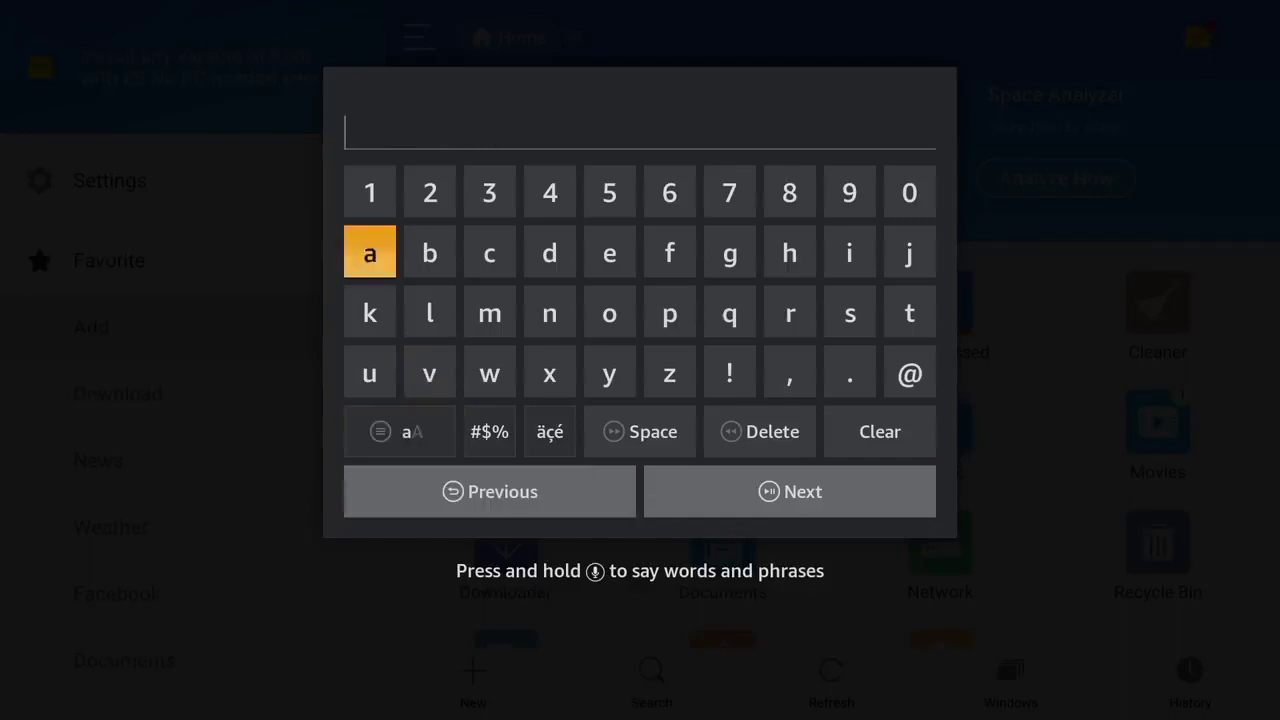
- Enter kodi as the favorite's name
key(Down)
text(k)
key(Right)
key(Right)
key(Right)
key(Right)
key(Left)
key(Left)
key(Left)
key(Left)
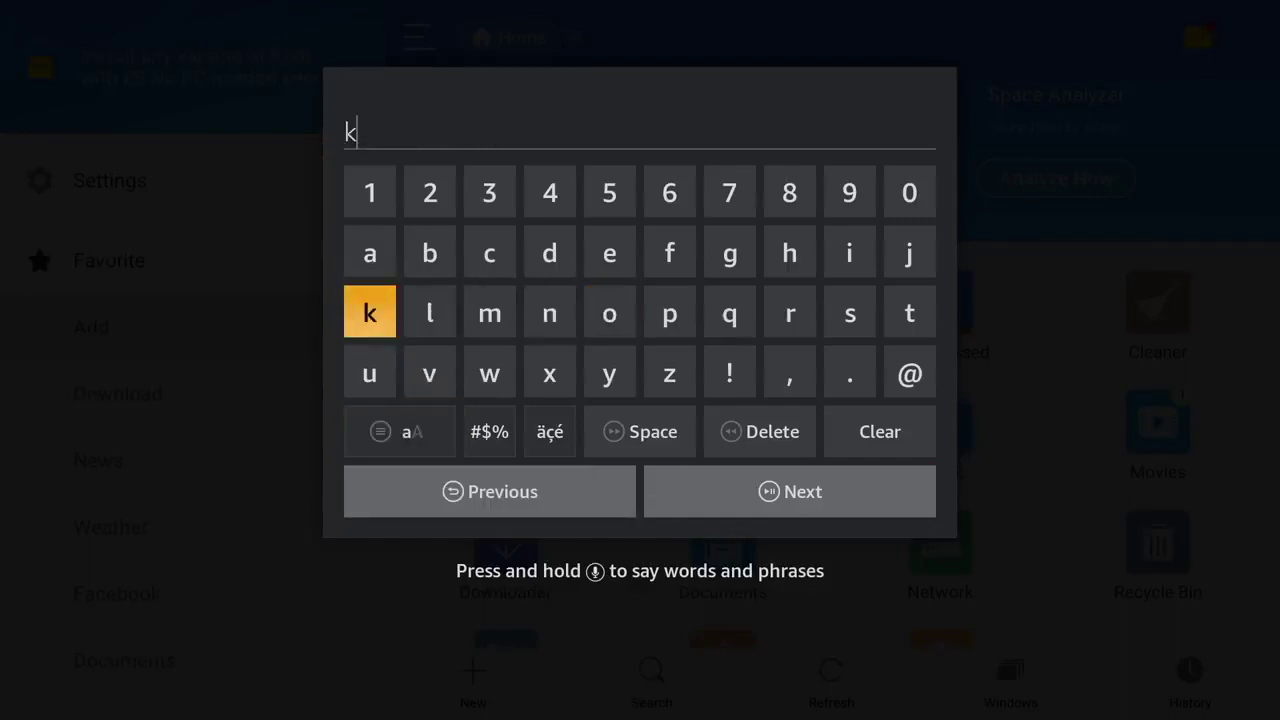
key(Right)
key(Right)
key(Right)
key(Right)
text(od)
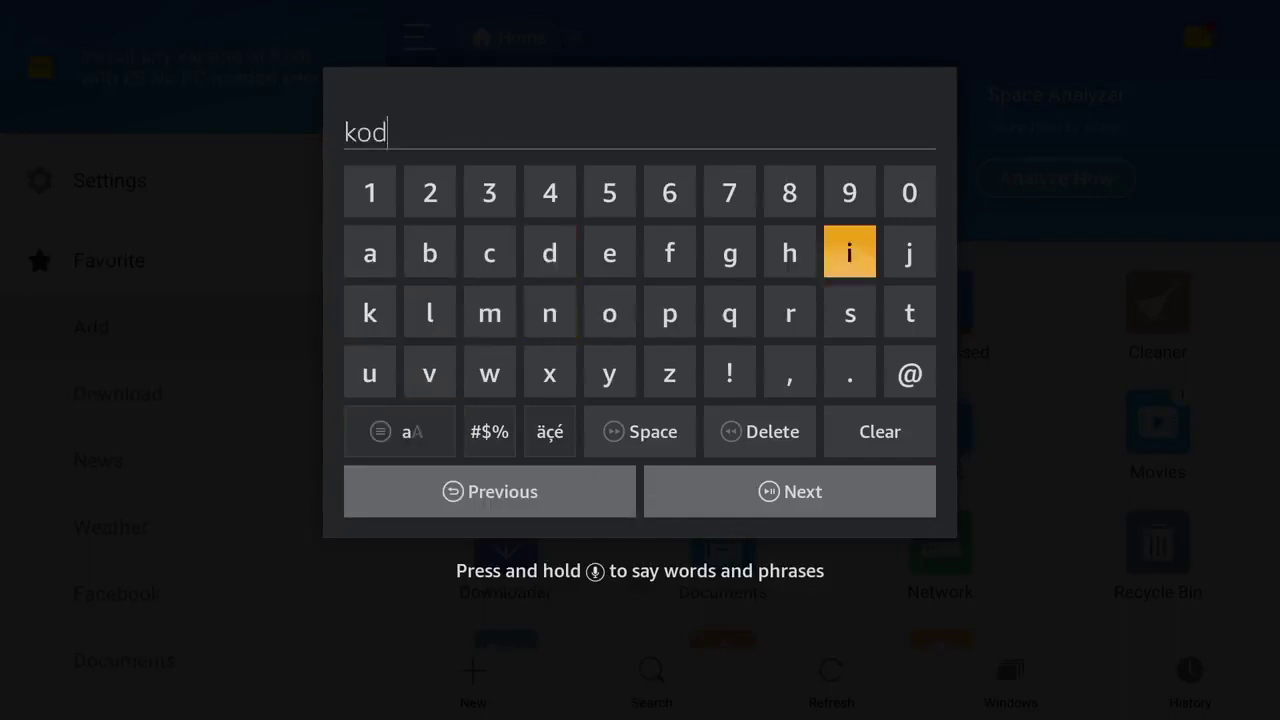
text(i)
key(Down)
key(Down)
key(Down)
key(Down)
key(Return)
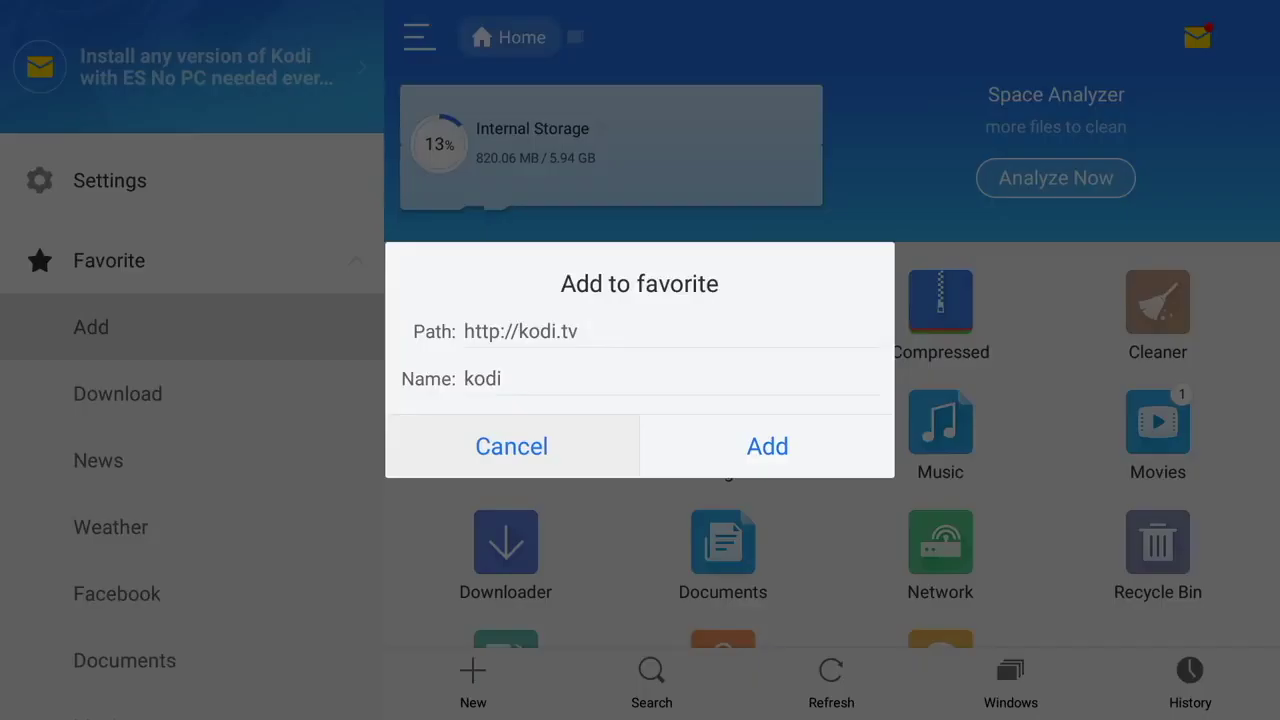
- Save the new kodi entry to the favorites
key(Return)
key(Escape)
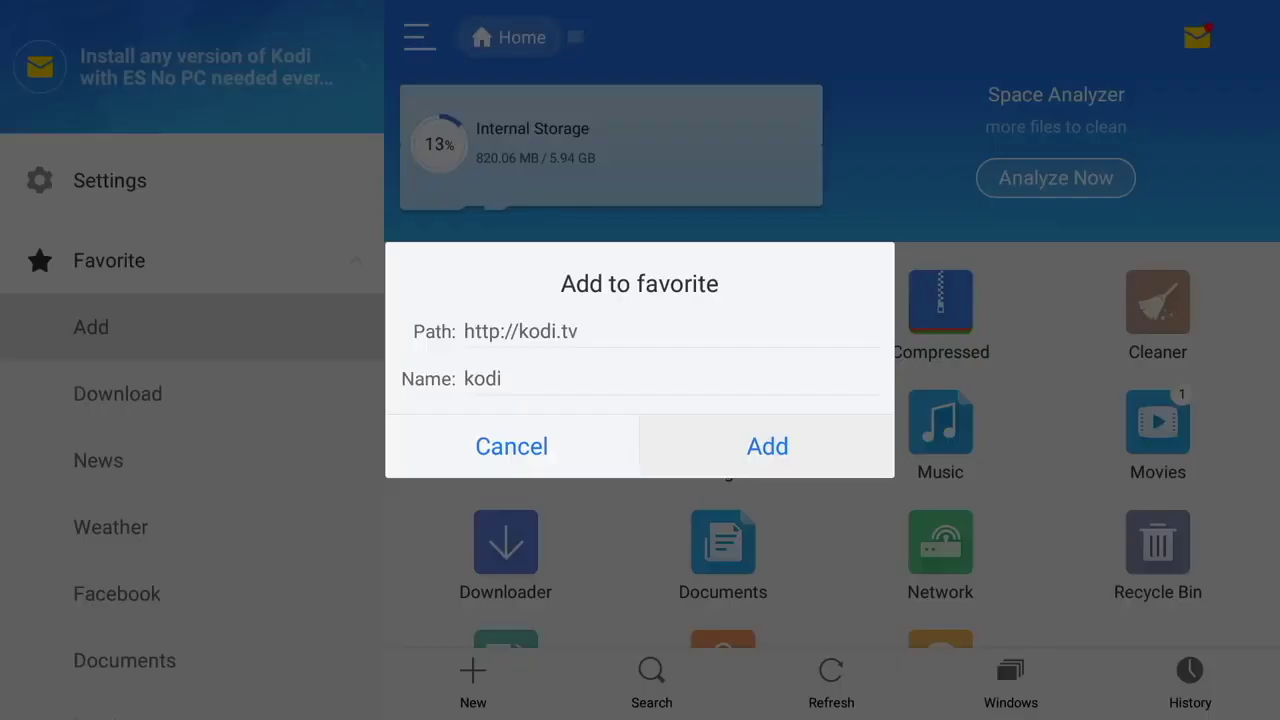
key(Return)
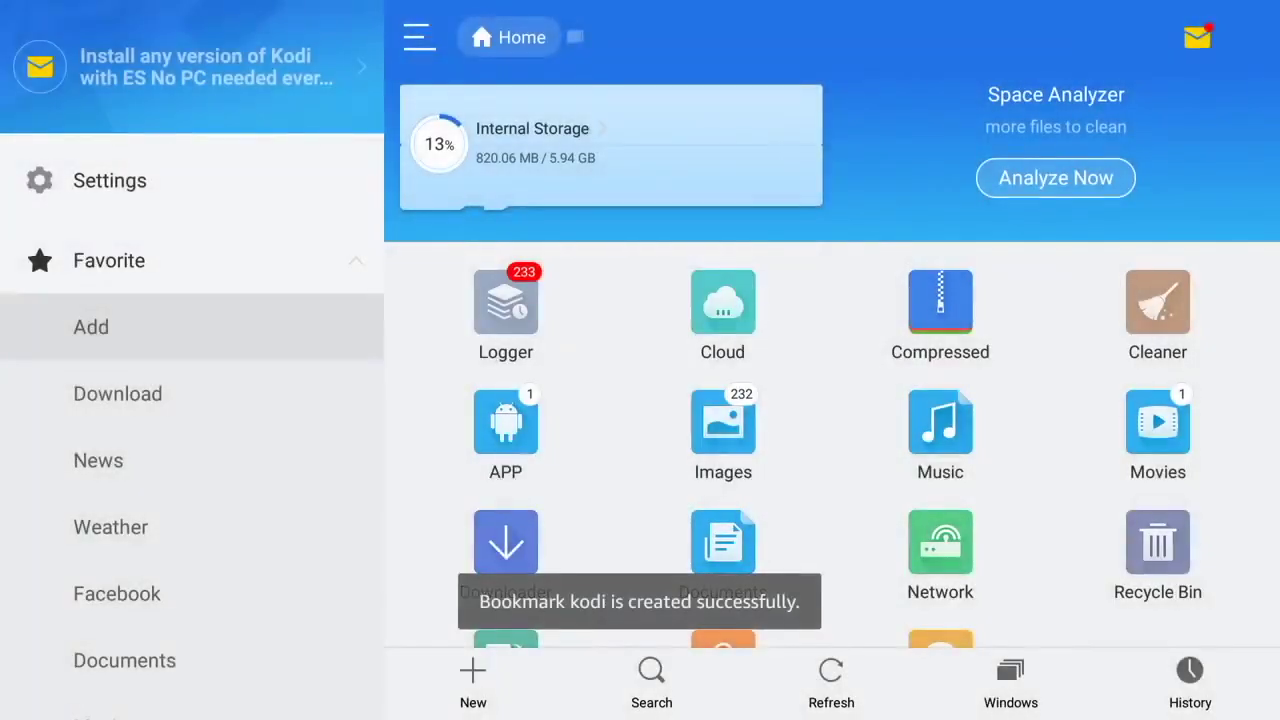
- Open the kodi entry from the favorites list
key(Down)
key(Down)
key(Down)
key(Down)
key(Down)
key(Down)
key(Down)
key(Down)
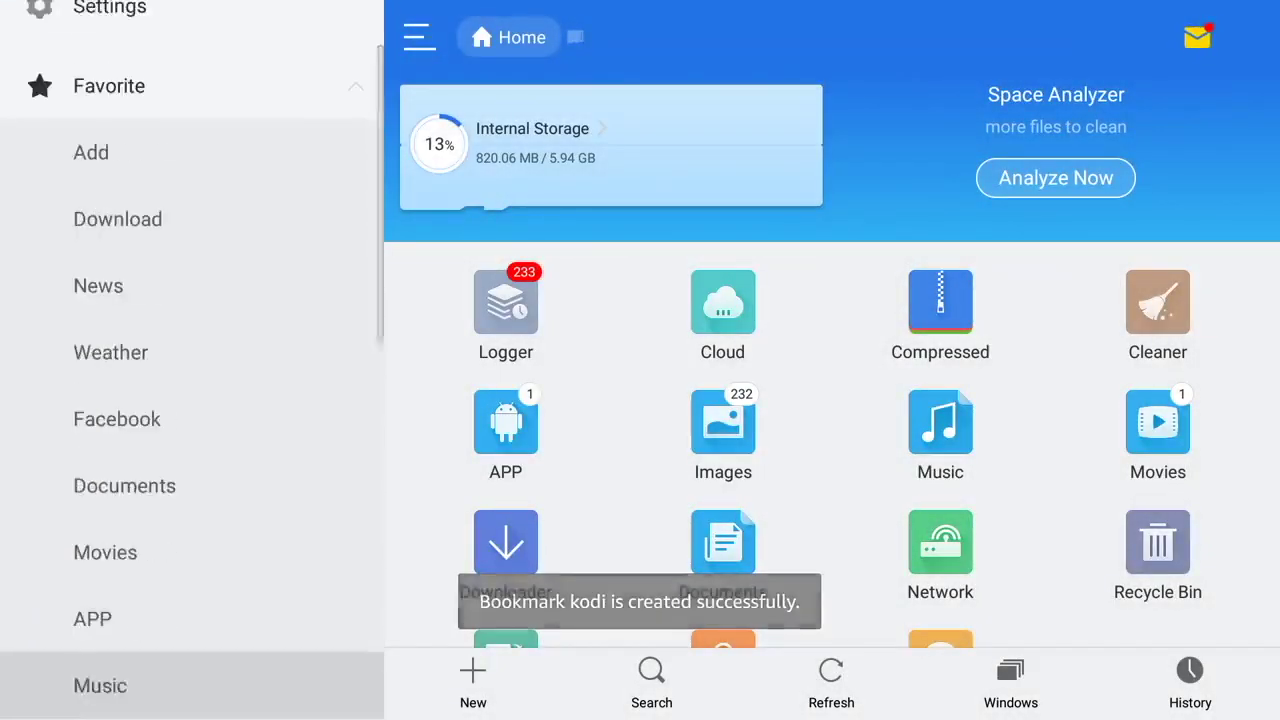
key(Down)
key(Down)
key(Down)
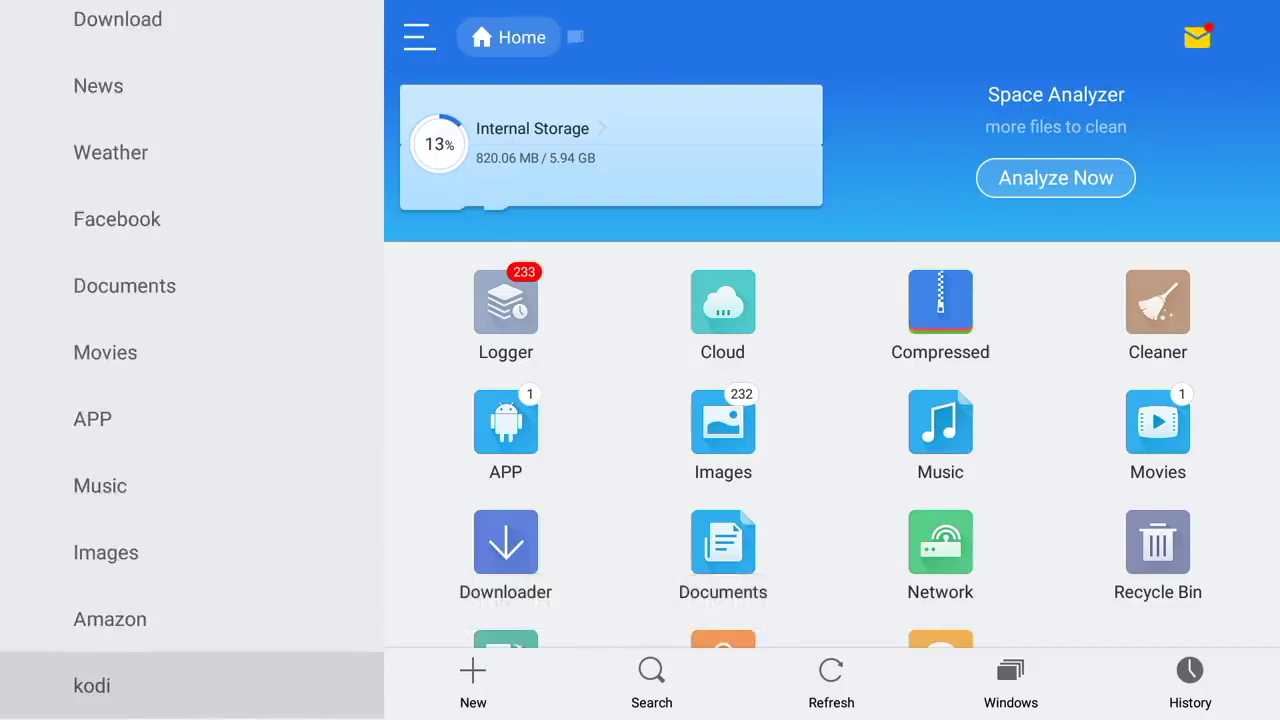
key(Return)
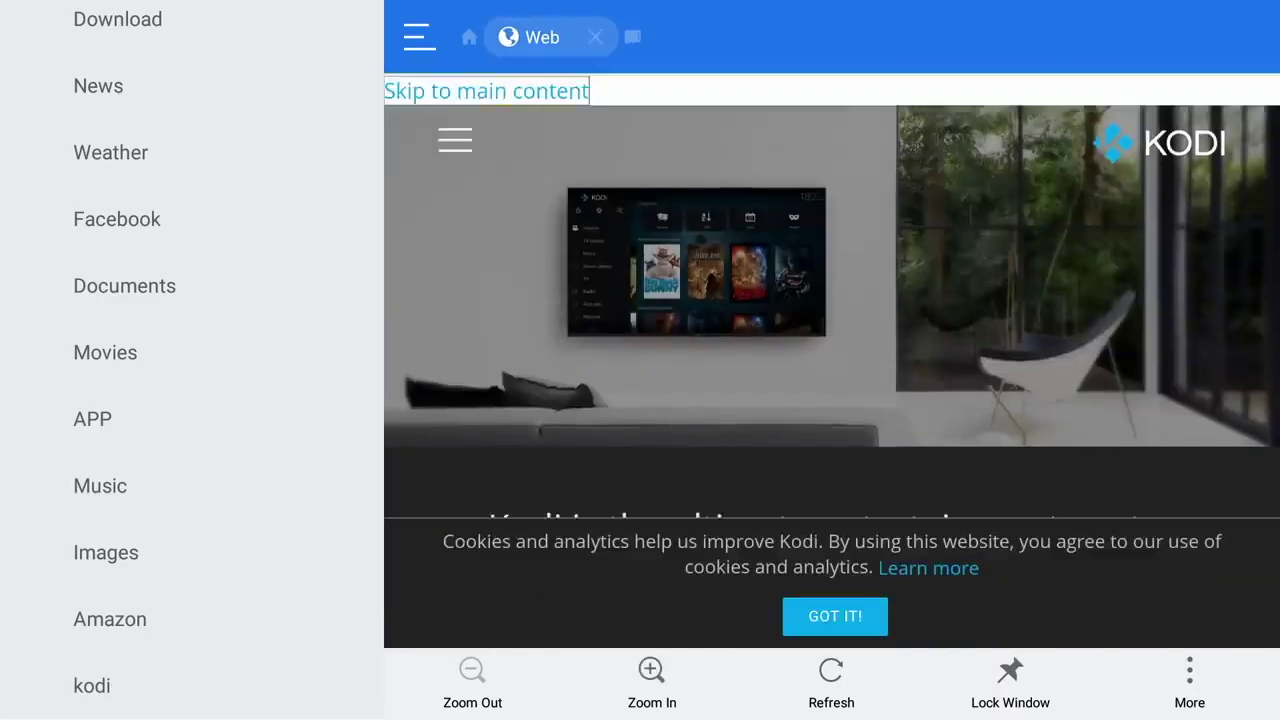
- Open the Android downloads from the list of platforms Kodi runs on
key(Down)
key(Down)
key(Down)
key(Down)
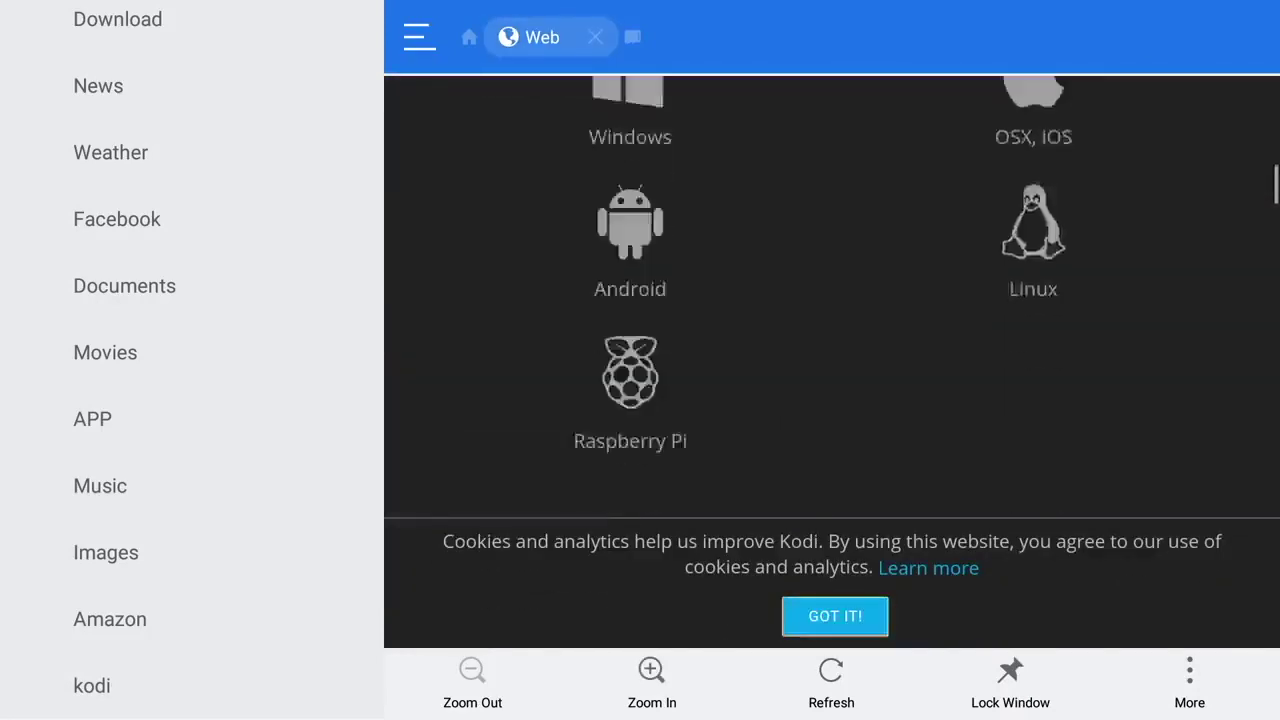
key(Up)
key(Up)
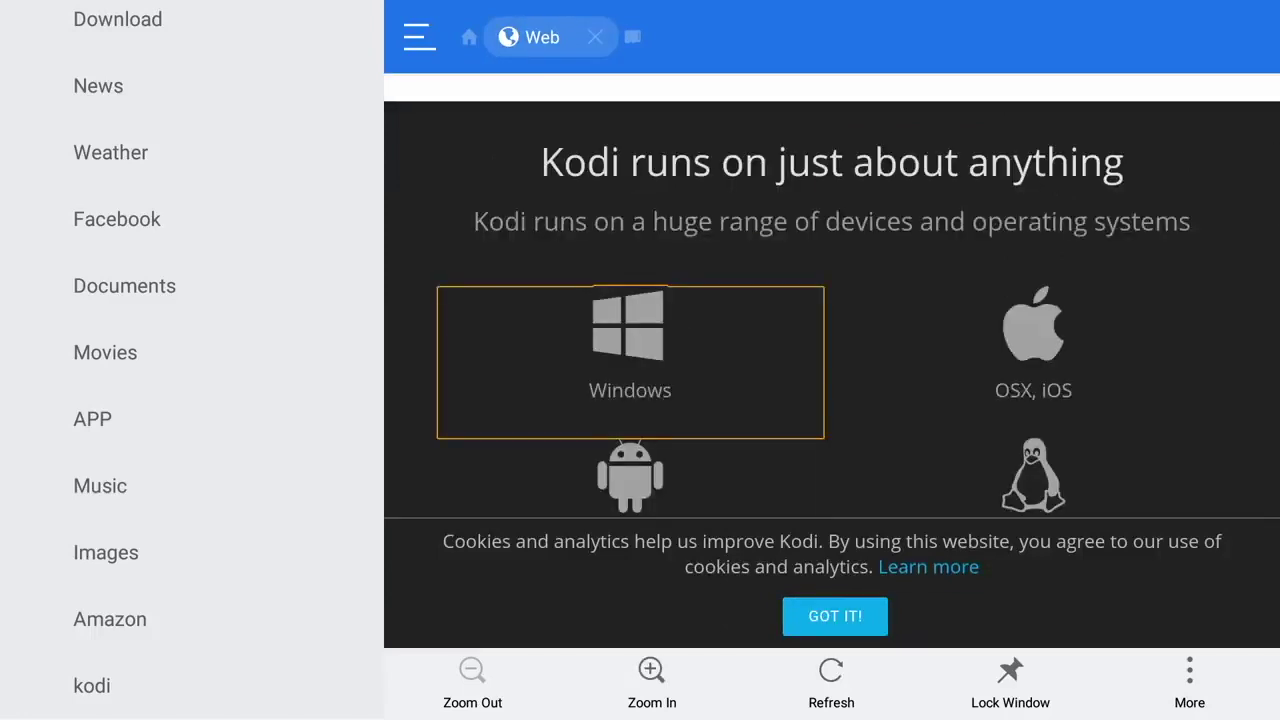
key(Down)
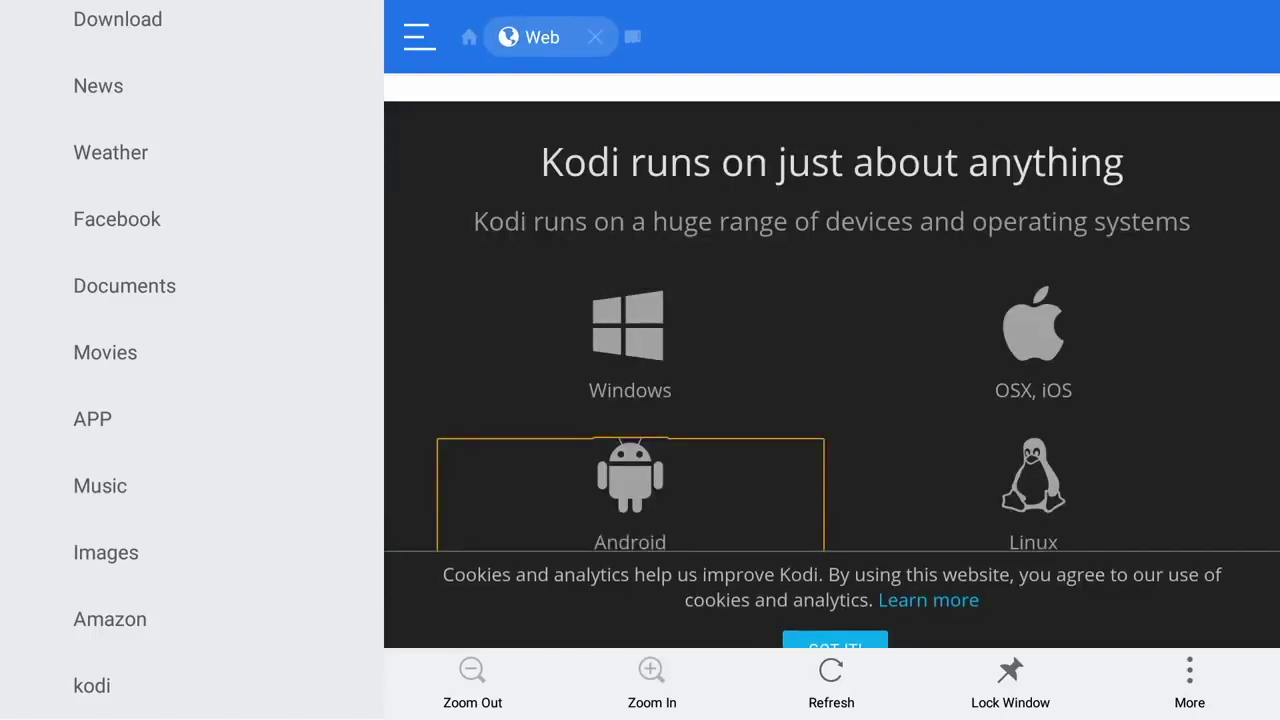
key(Return)
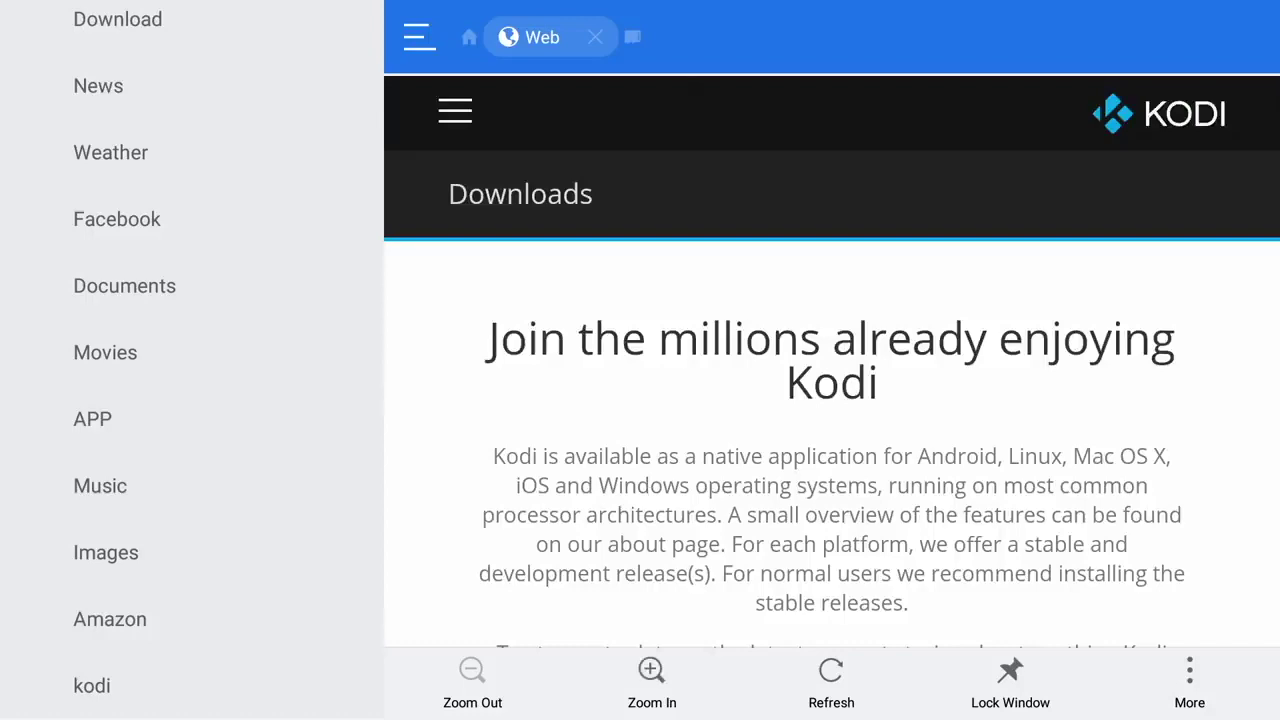
- Open the older releases archive linked on the Downloads page
key(Down)
key(Down)
key(Down)
key(Down)
key(Down)
key(Down)
key(Down)
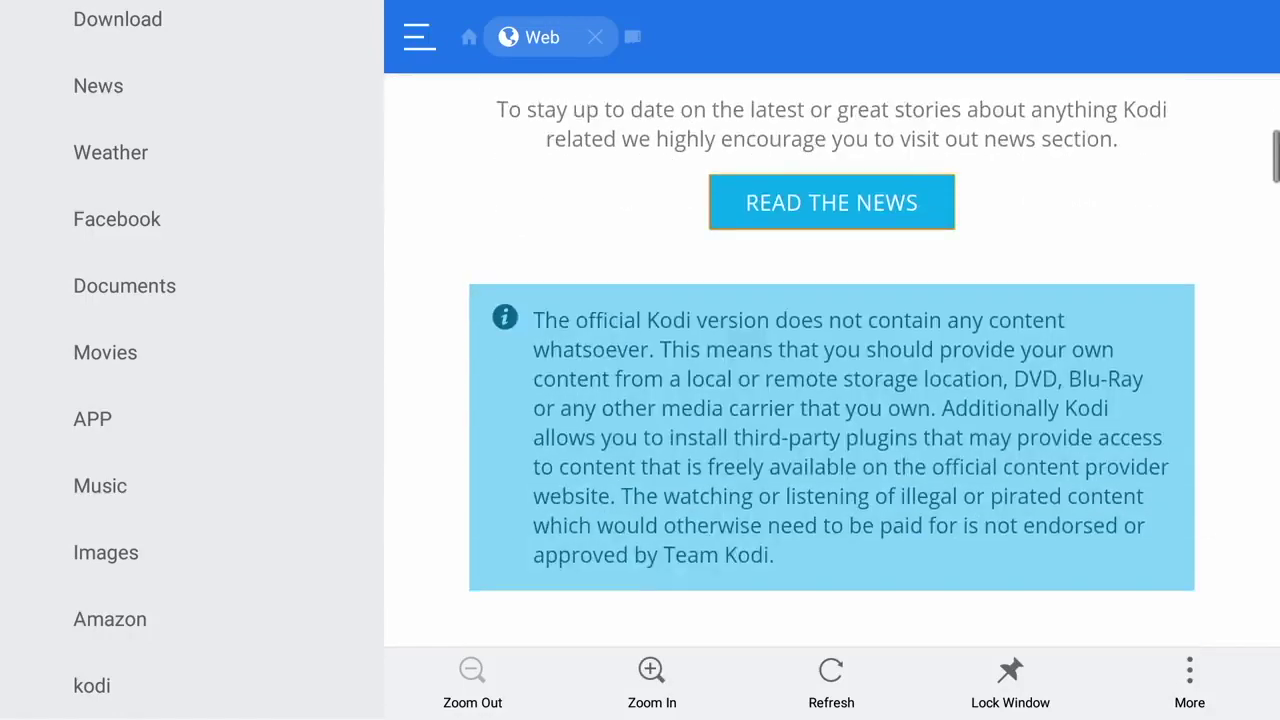
key(Down)
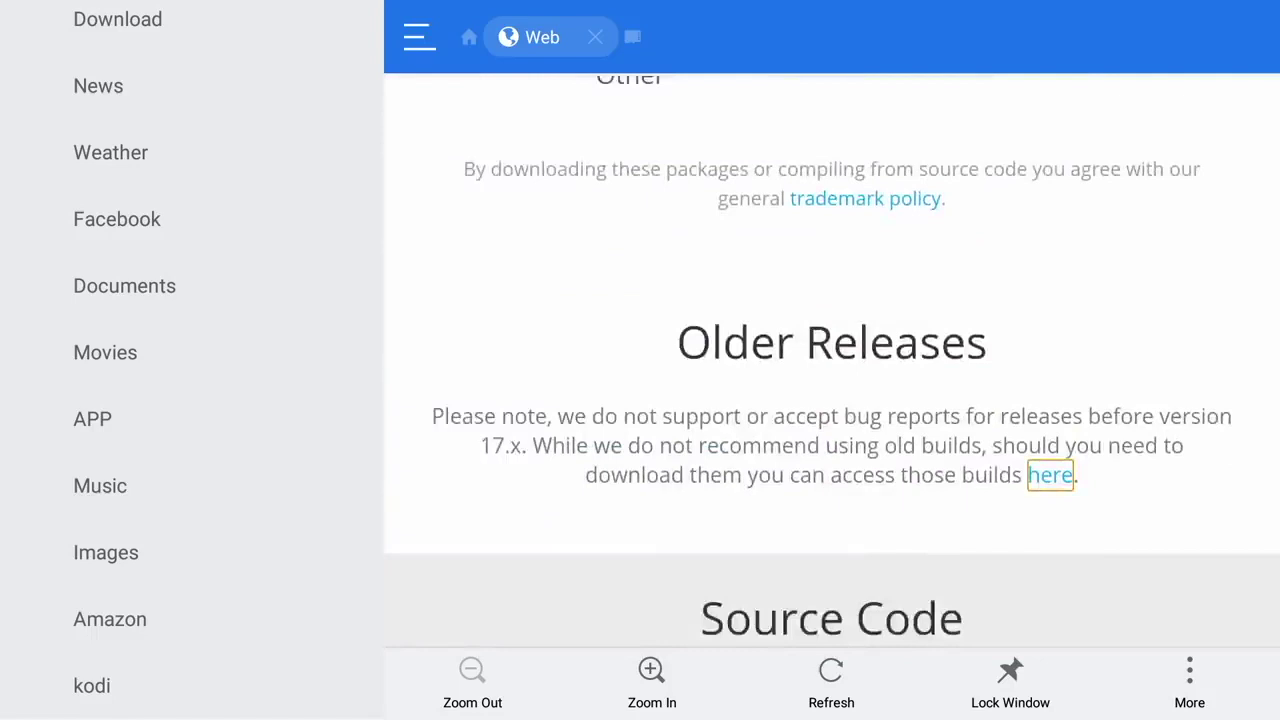
key(Return)
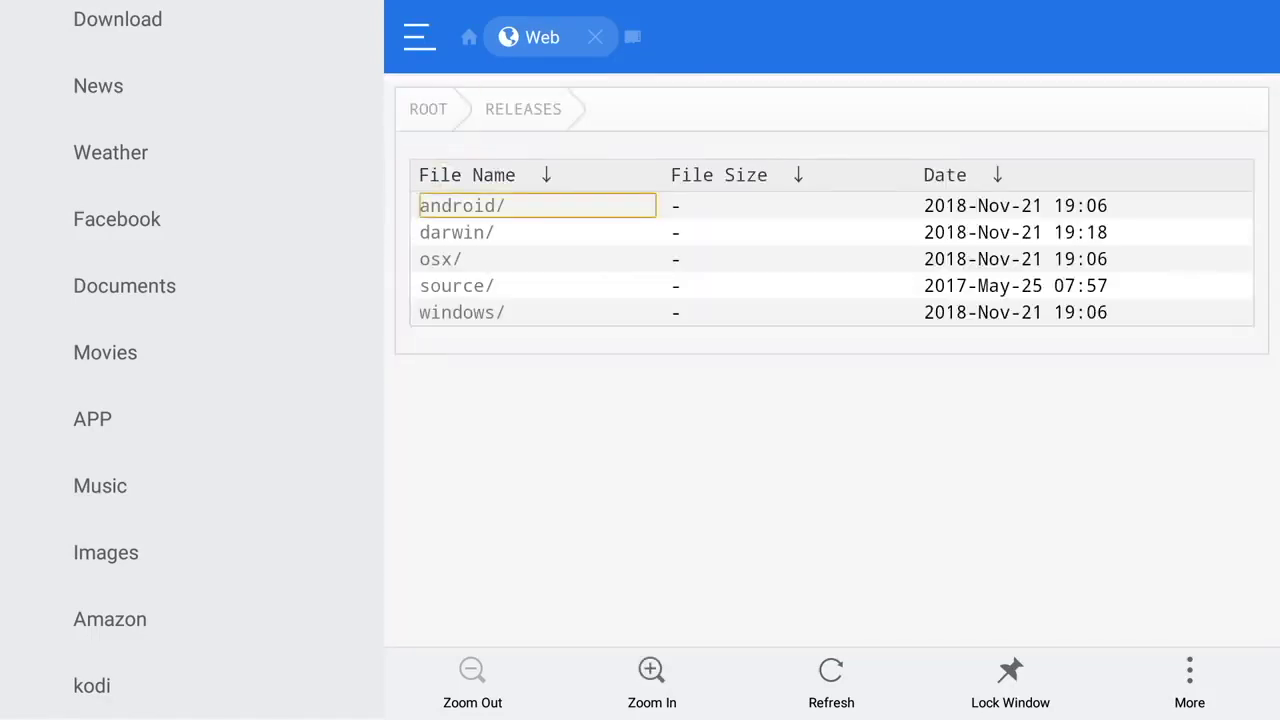
- Open the arm folder inside the android releases and highlight kodi-18.0-Leia_rc1-armeabi-v7a.apk
key(Return)
key(Down)
key(Down)
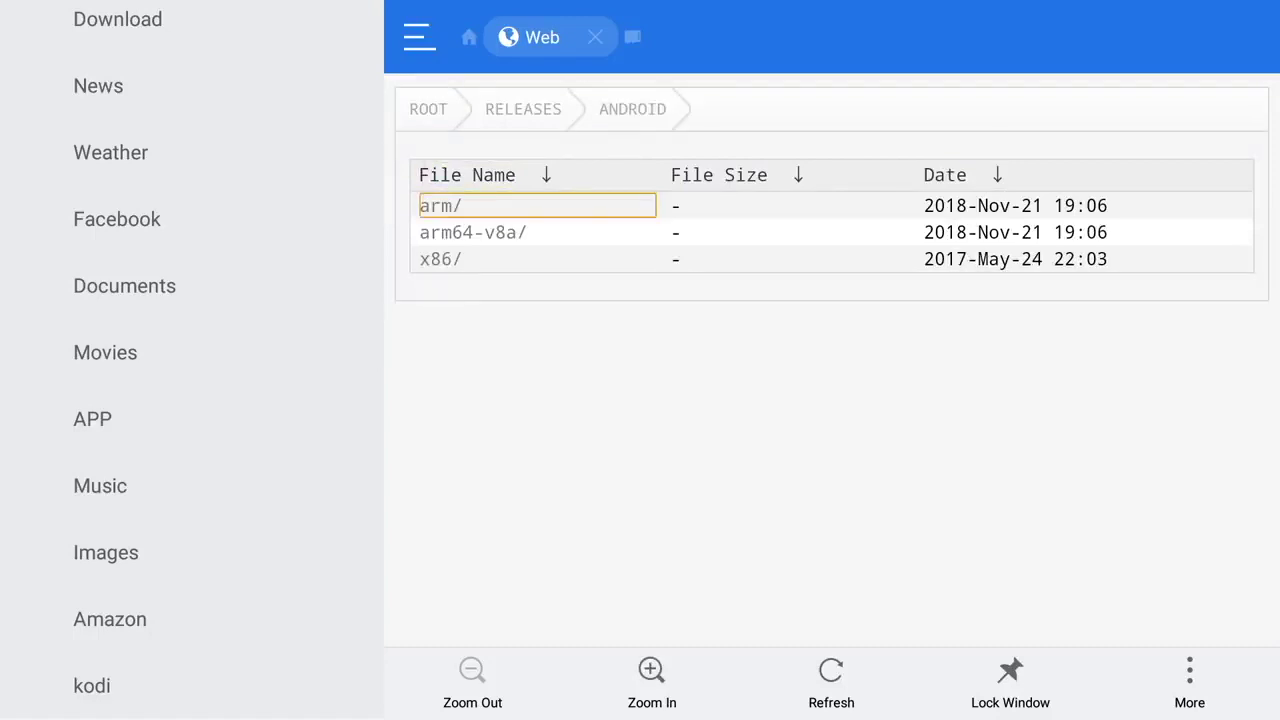
key(Return)
key(Down)
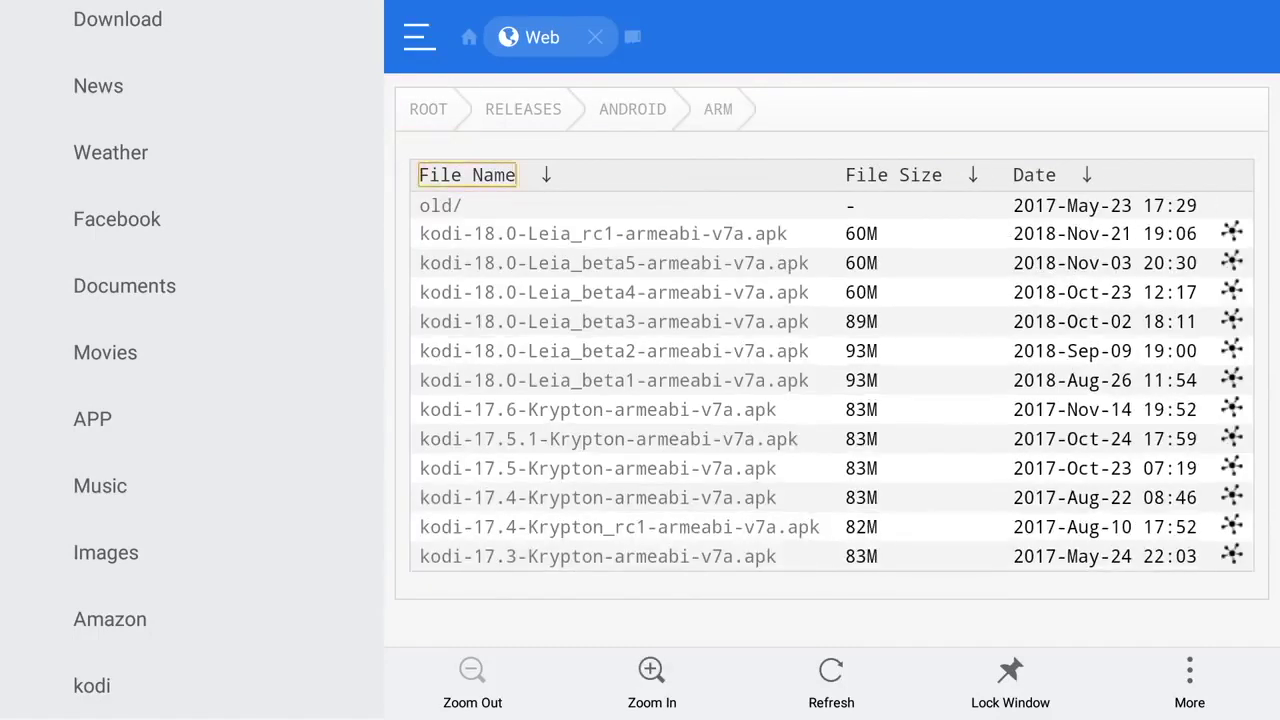
key(Down)
key(Down)
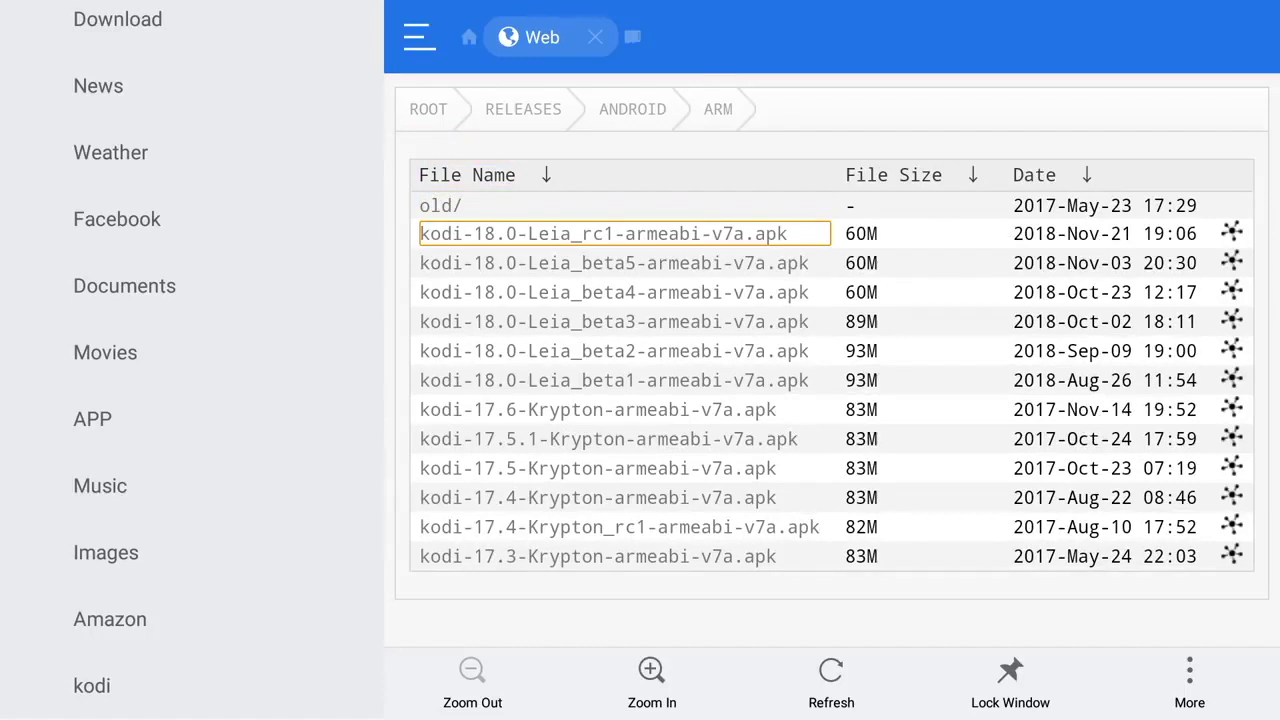
- Request opening the current arm releases page in an external browser
key(Left)
key(Down)
key(Down)
key(Down)
key(Down)
key(Down)
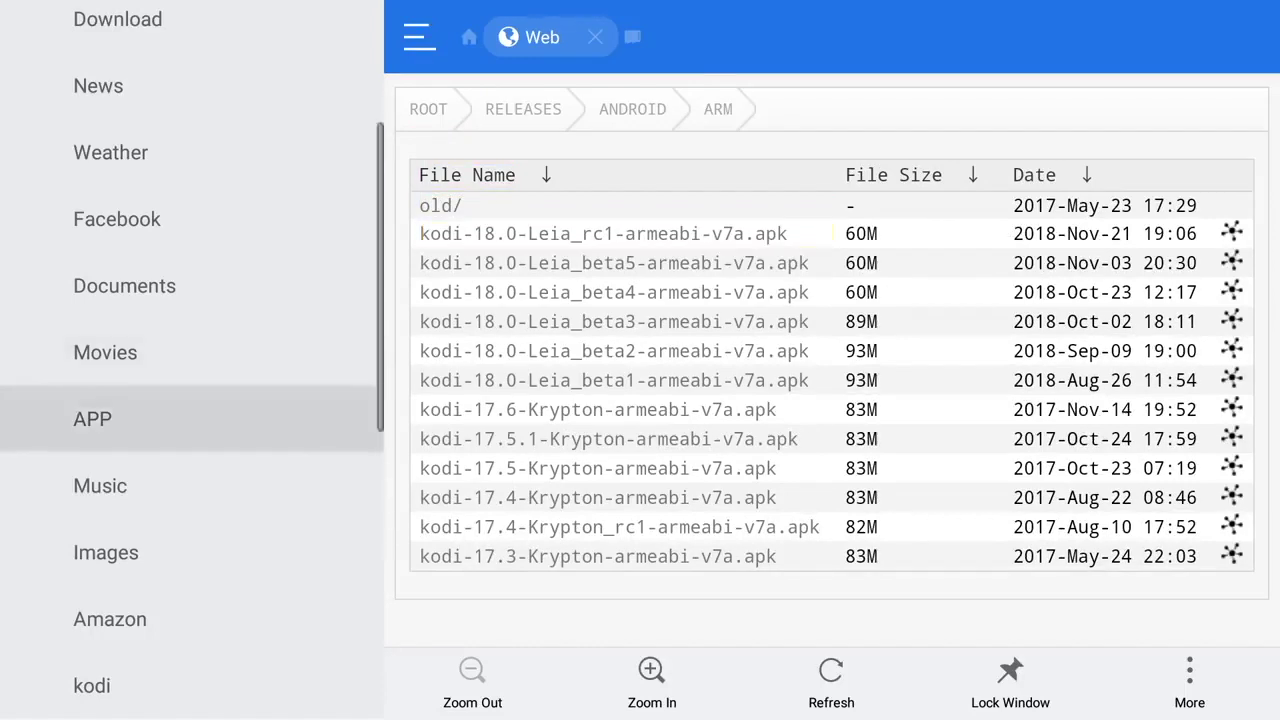
key(Down)
key(Right)
key(Right)
key(Right)
key(Right)
key(Right)
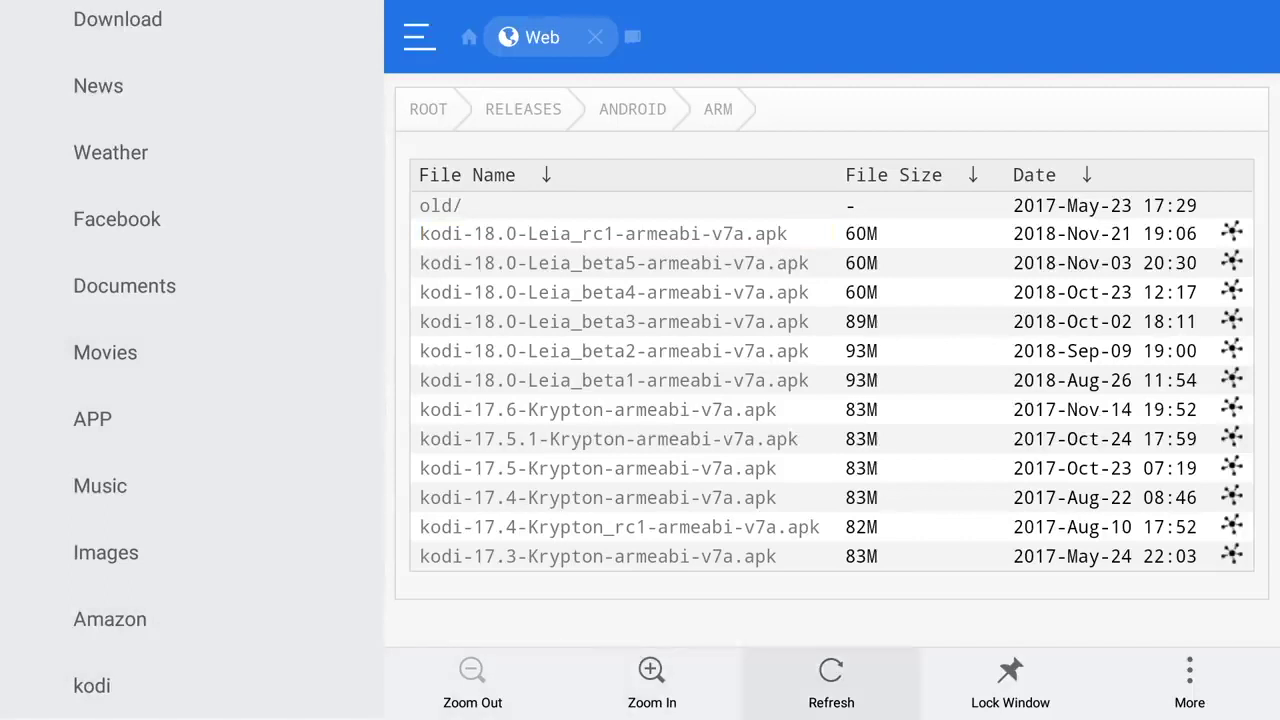
key(Return)
key(Down)
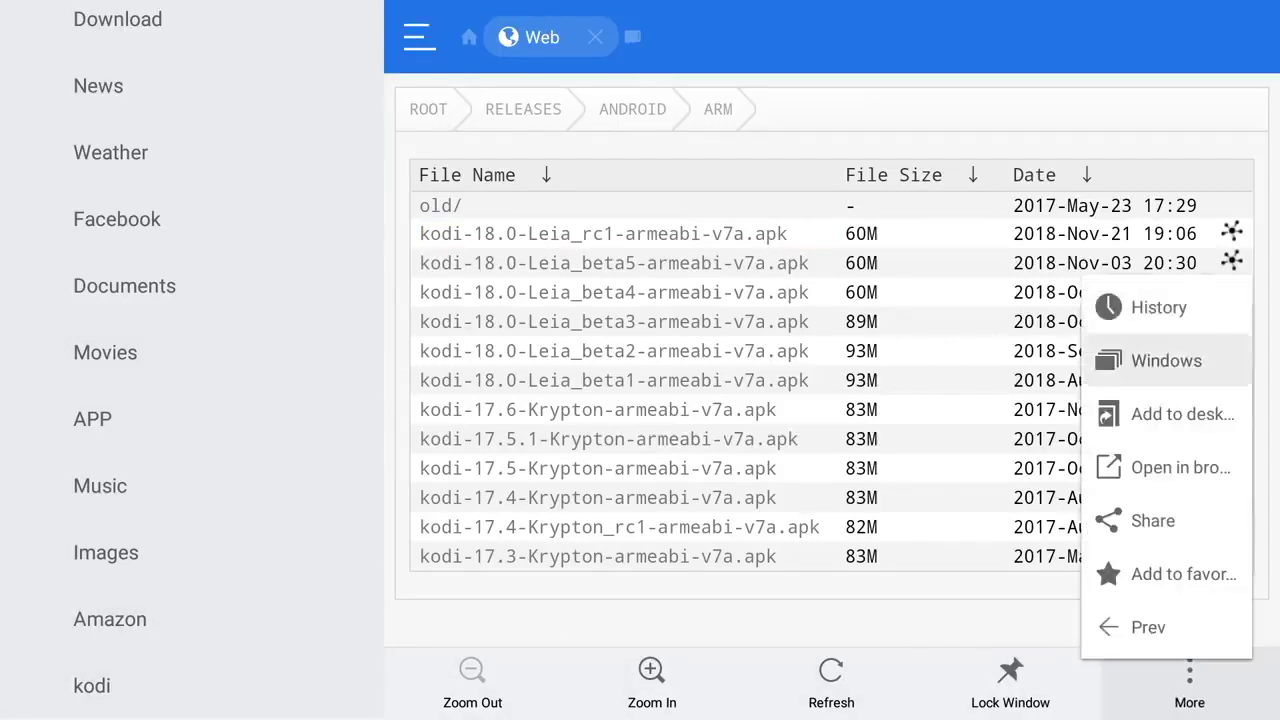
key(Down)
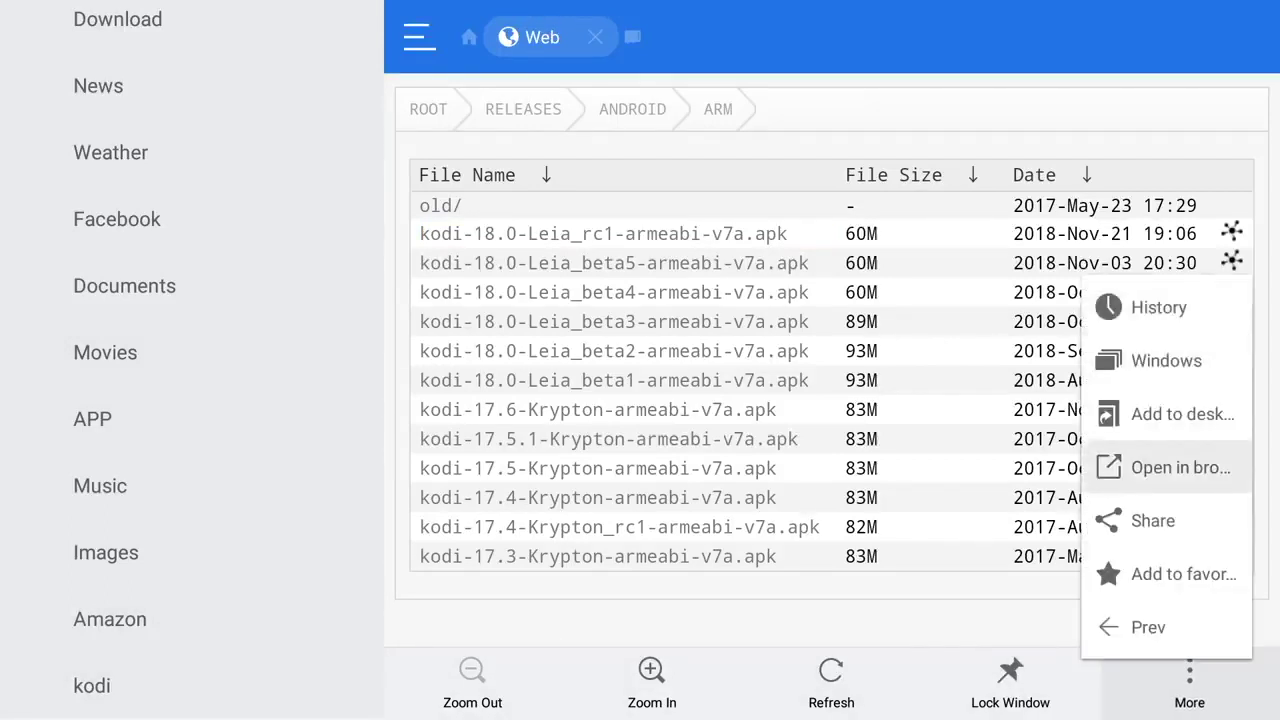
key(Return)
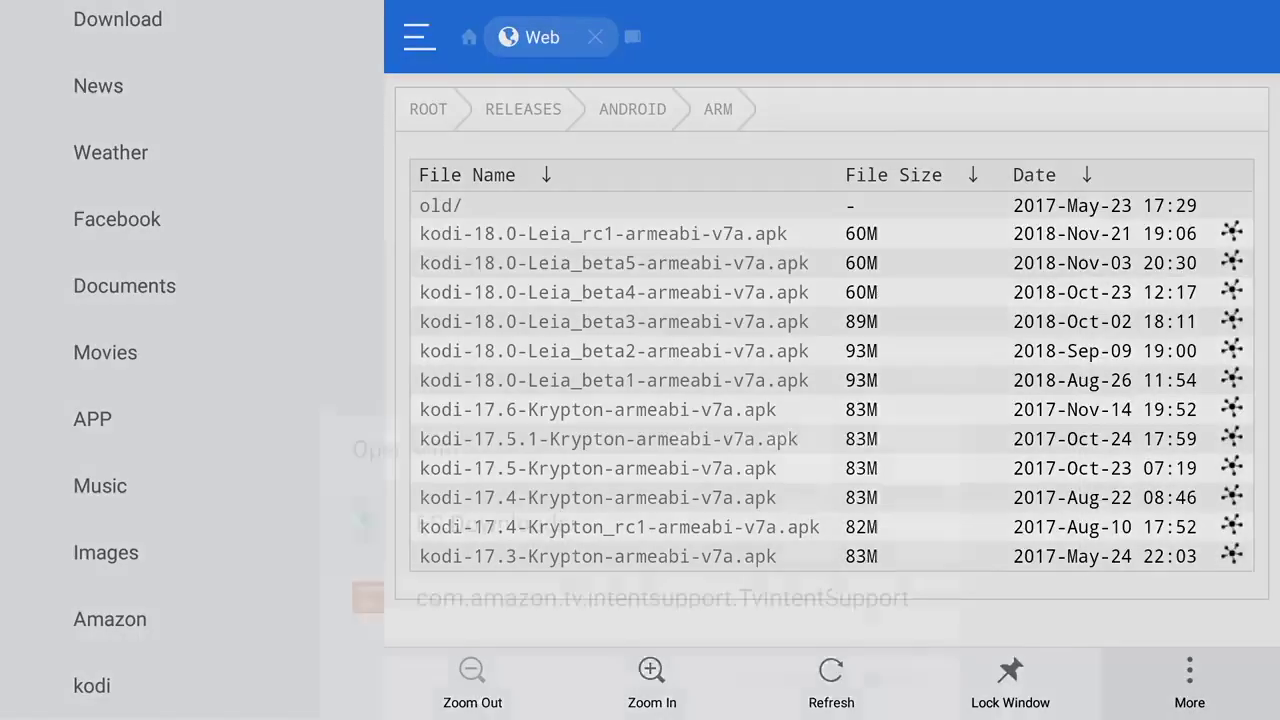
- Choose ES Downloader as the app that opens the page
key(Return)
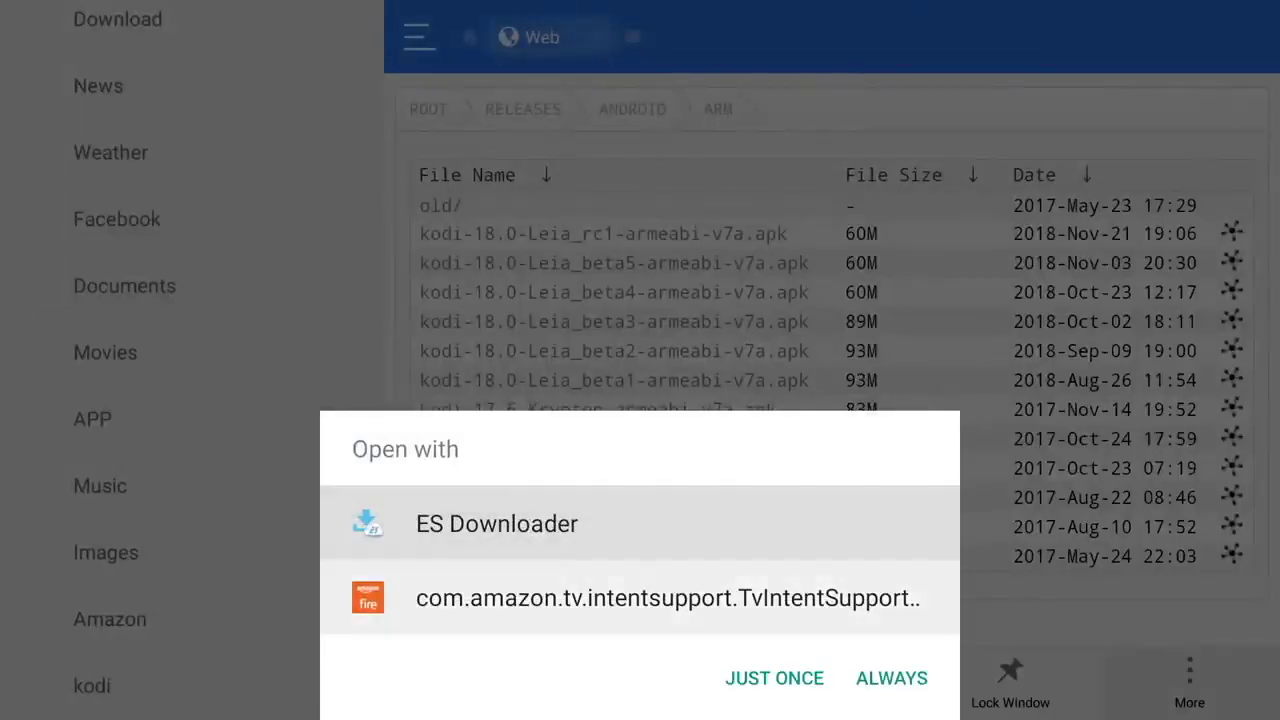
key(Down)
key(Return)
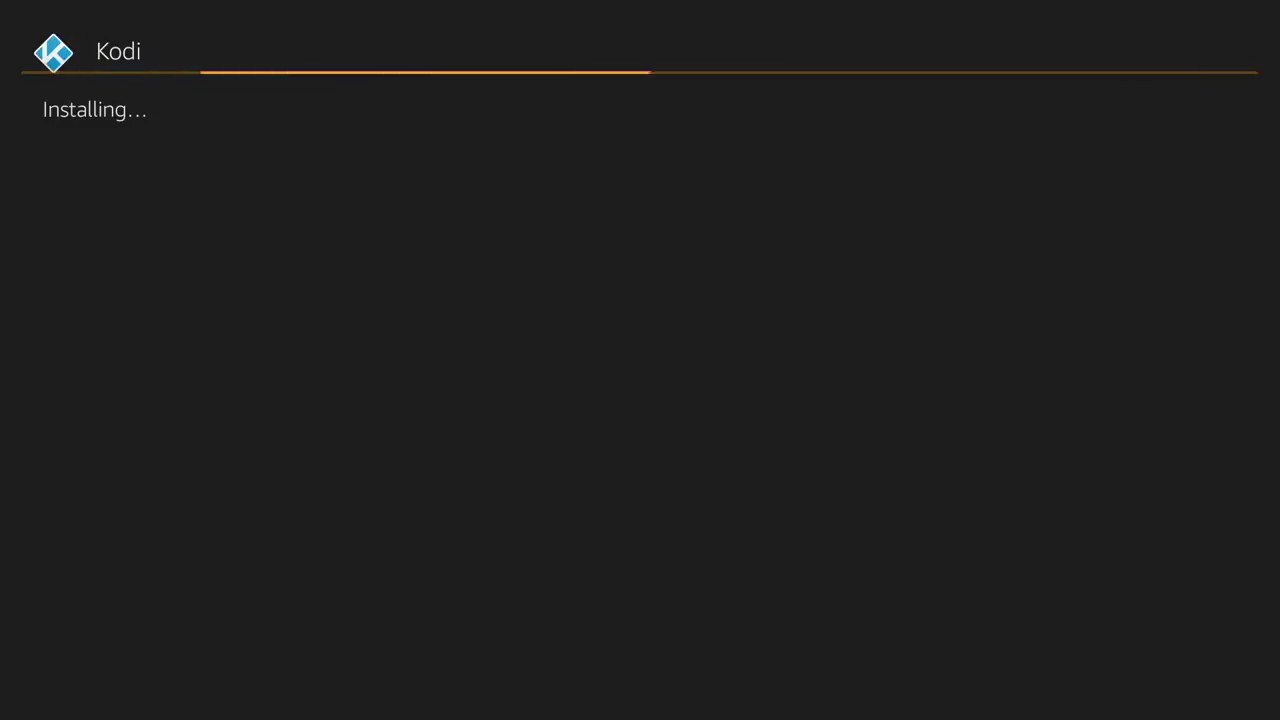
- Launch the installed Kodi app and open its system settings
key(Right)
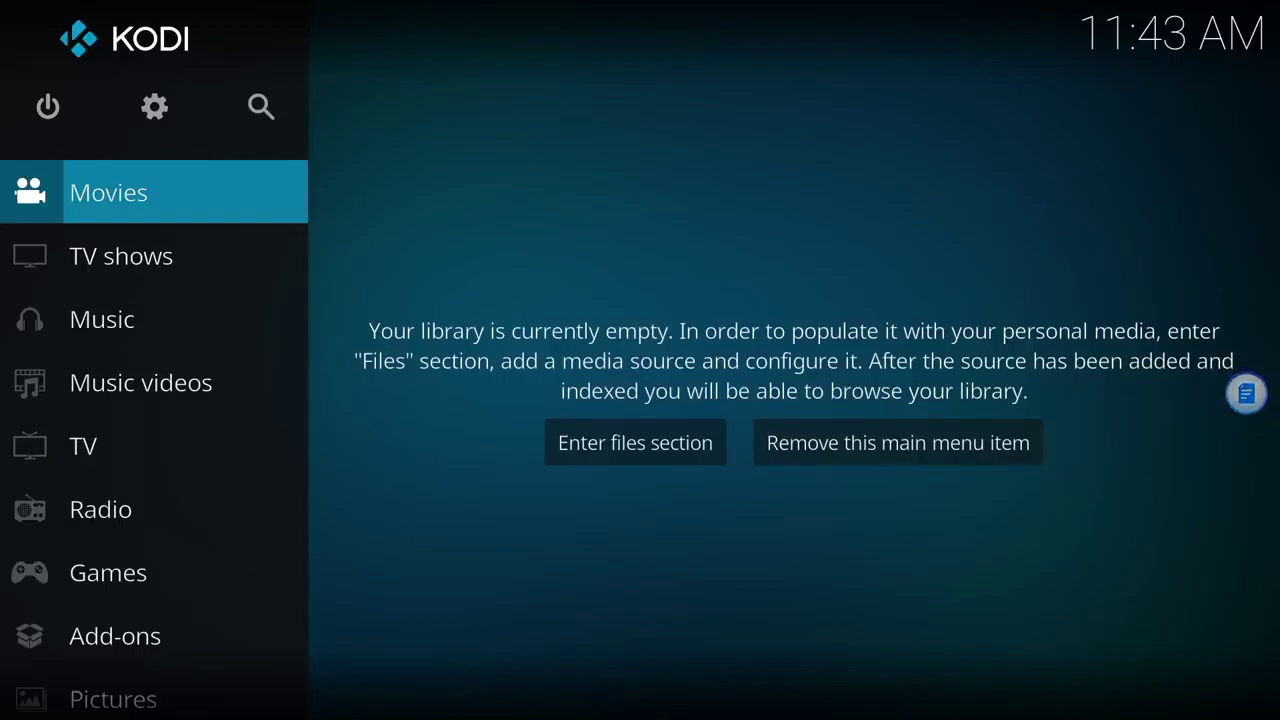
key(Up)
key(Right)
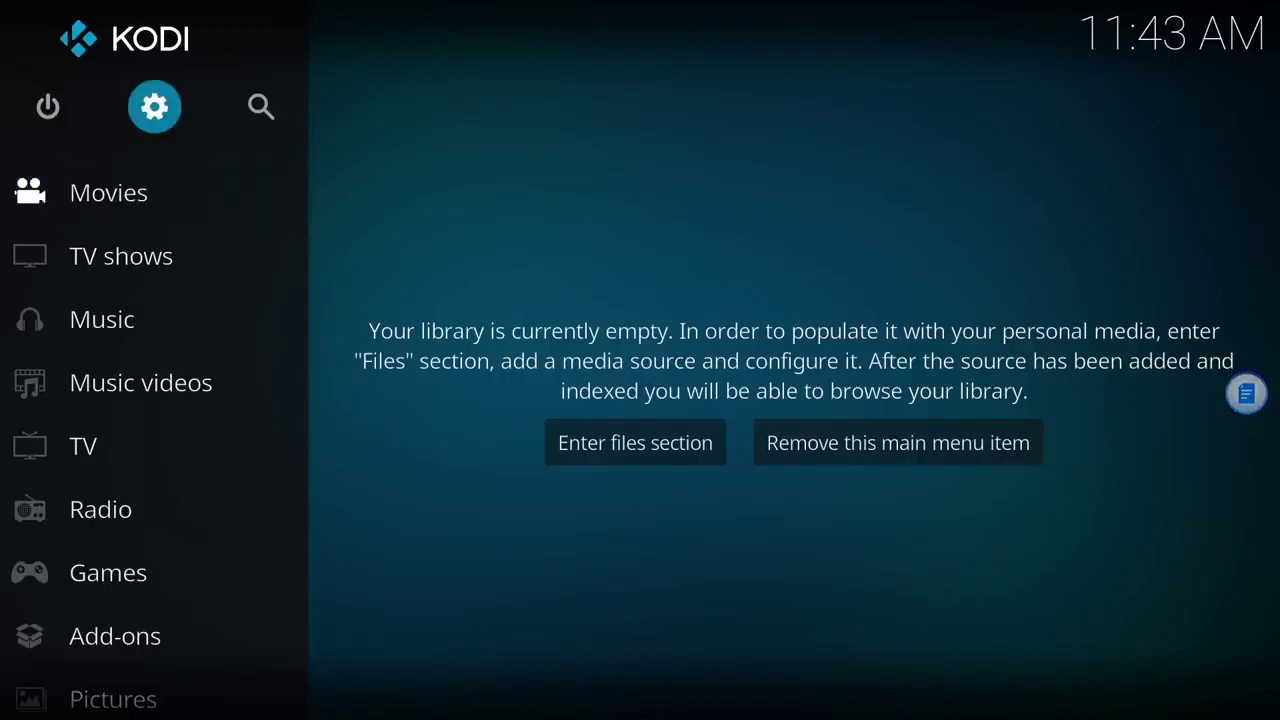
key(Return)
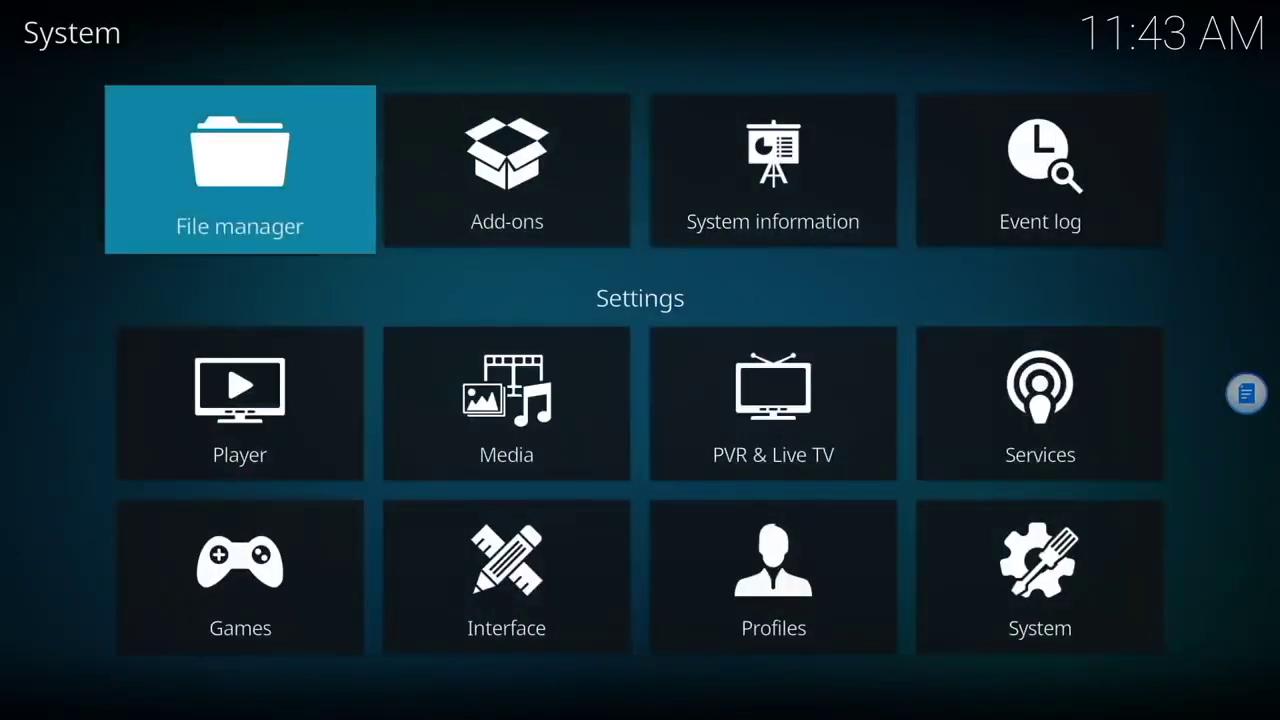
- Start adding a new source in the file manager
key(Return)
key(Down)
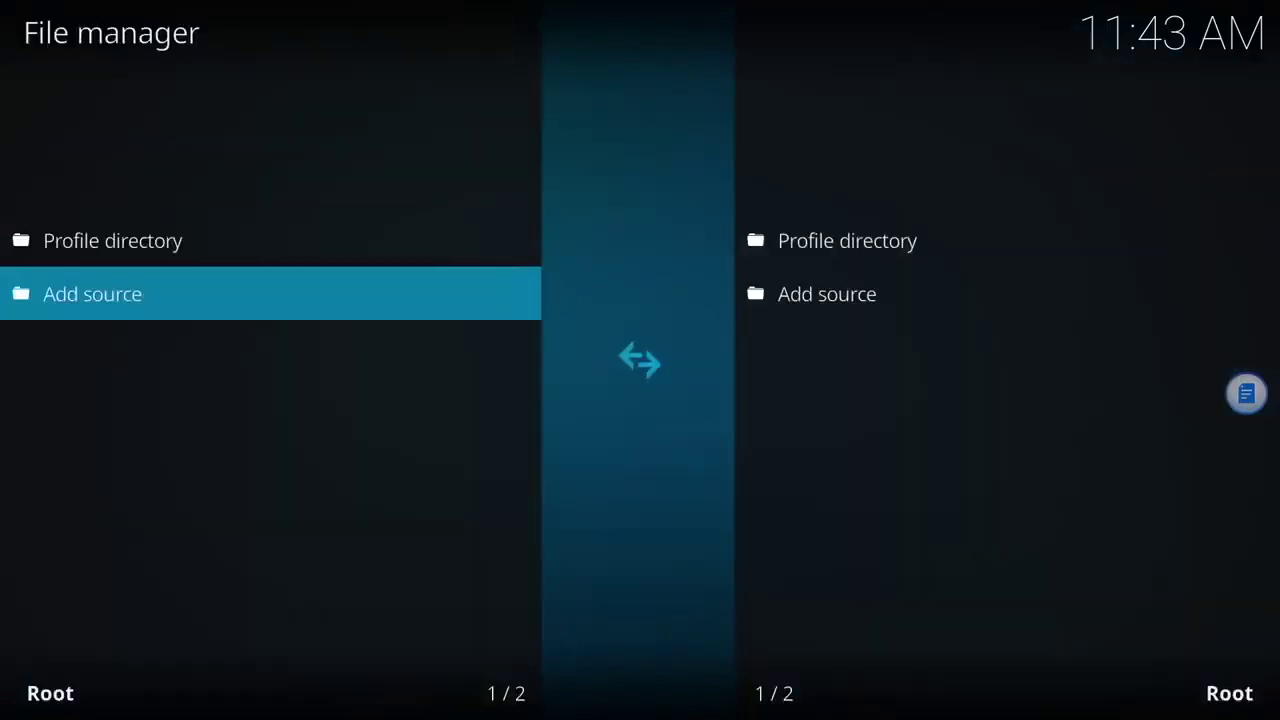
key(Return)
key(Return)
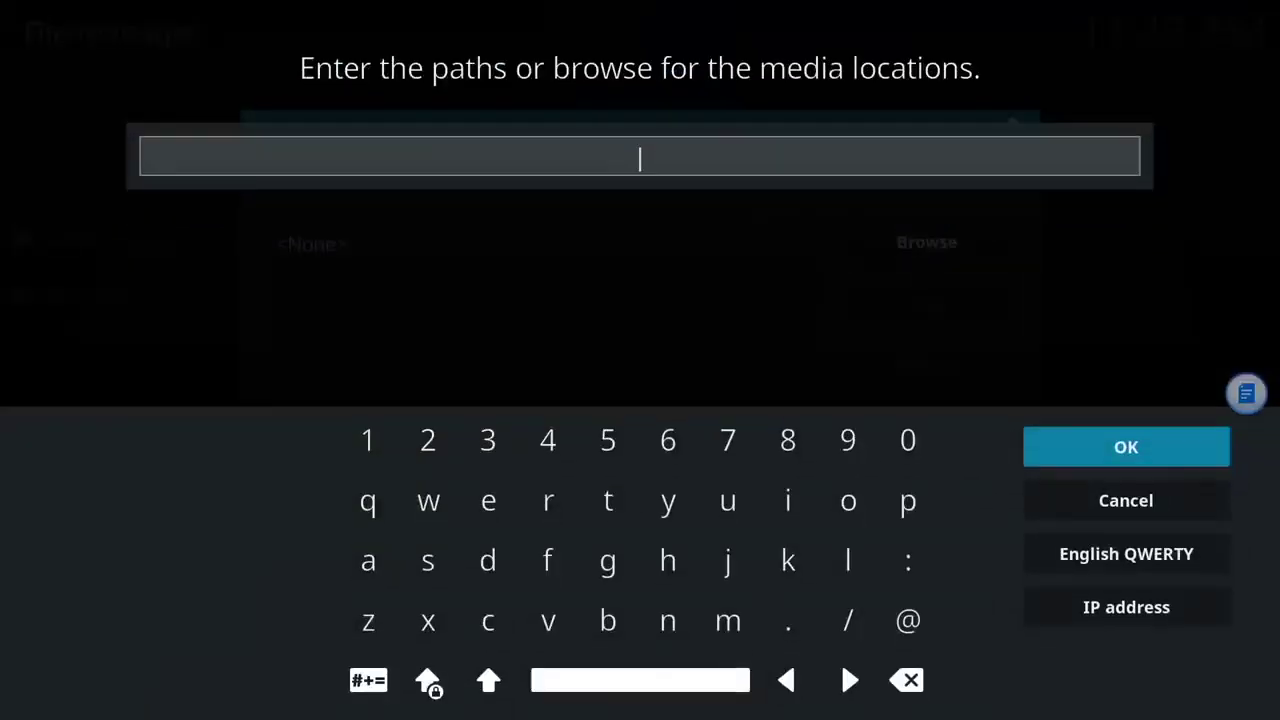
key(Down)
key(Down)
key(Left)
key(Left)
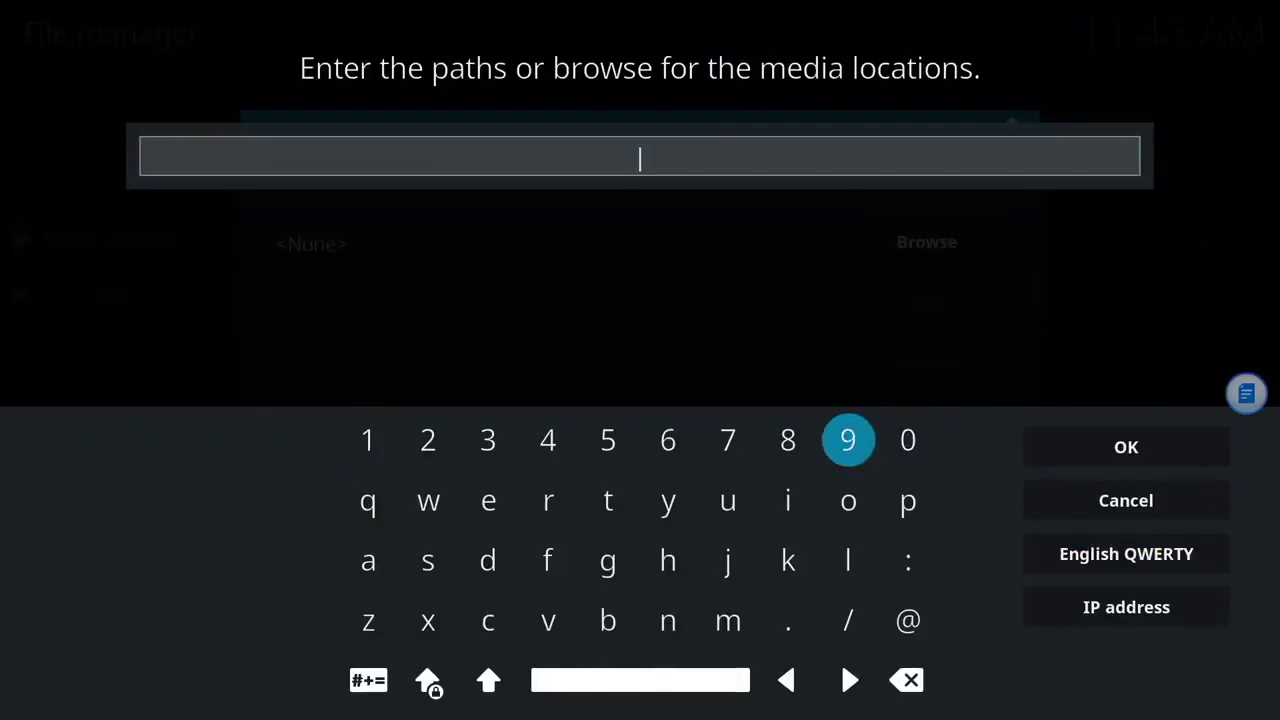
key(Down)
key(Down)
key(Left)
key(Left)
key(Left)
key(Return)
key(Up)
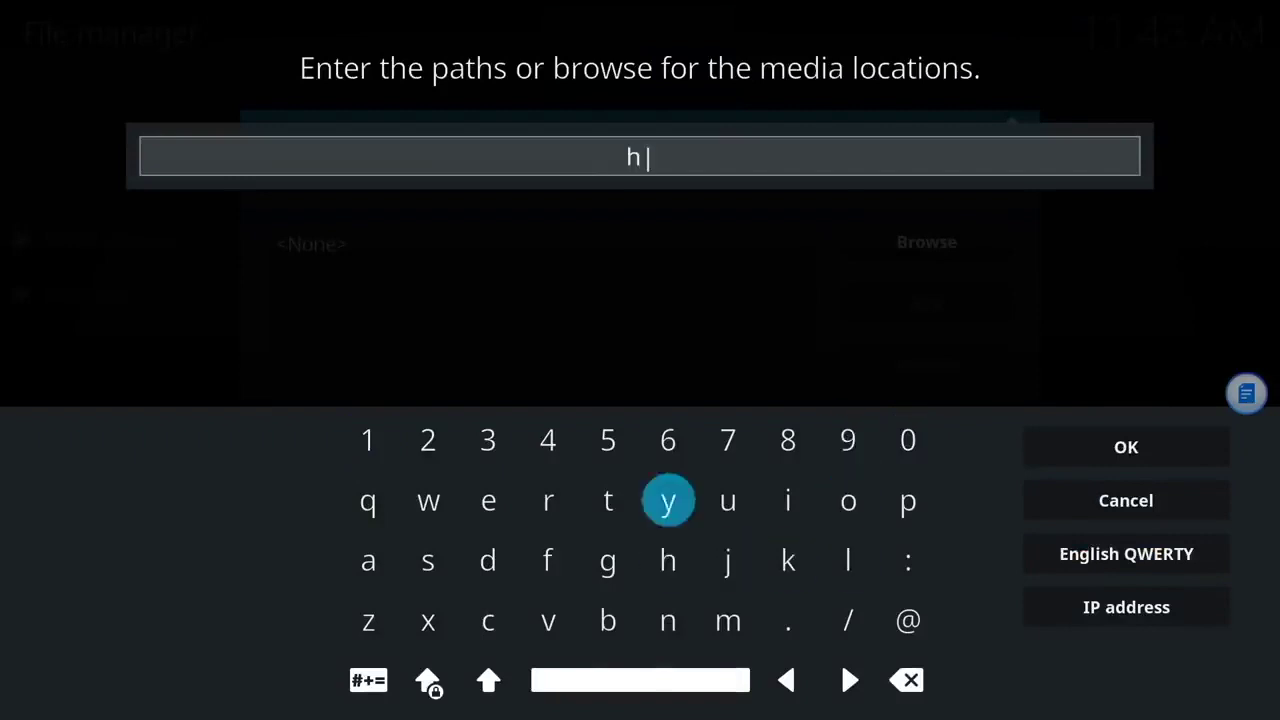
key(Left)
key(Return)
key(Return)
key(Right)
key(Right)
key(Right)
key(Right)
key(Right)
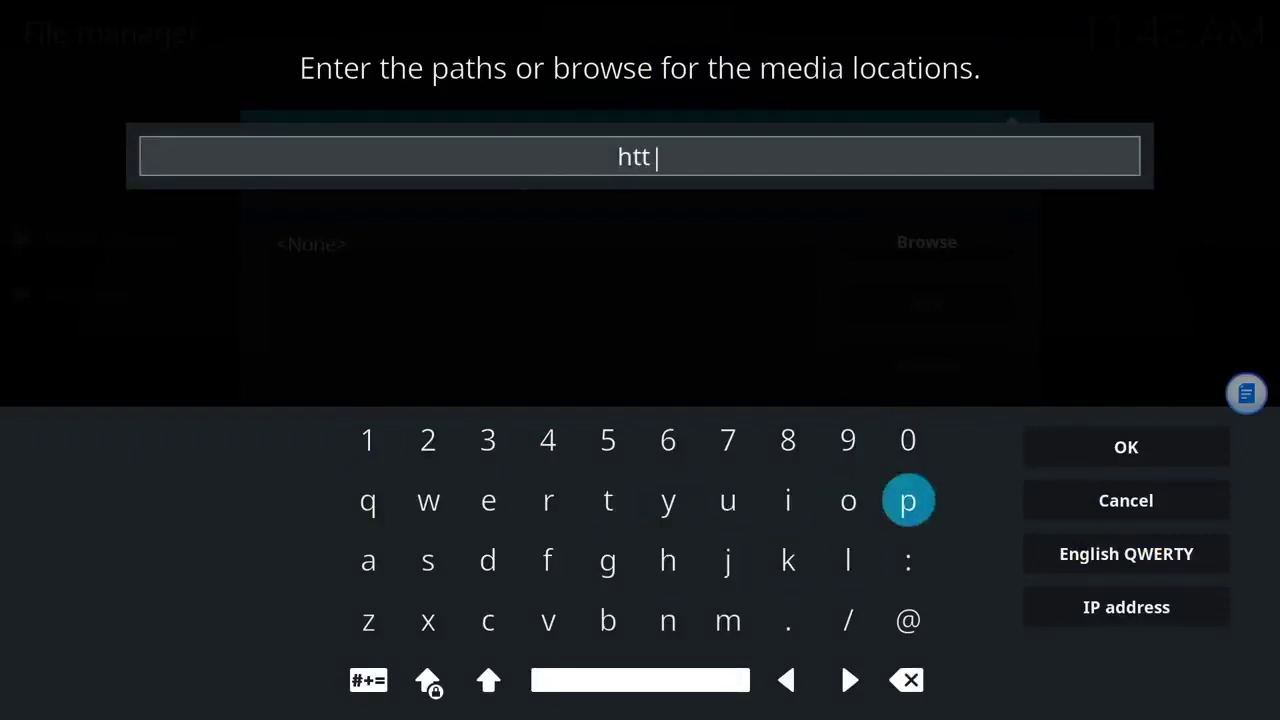
key(Return)
key(Down)
key(Return)
key(Left)
key(Down)
key(Return)
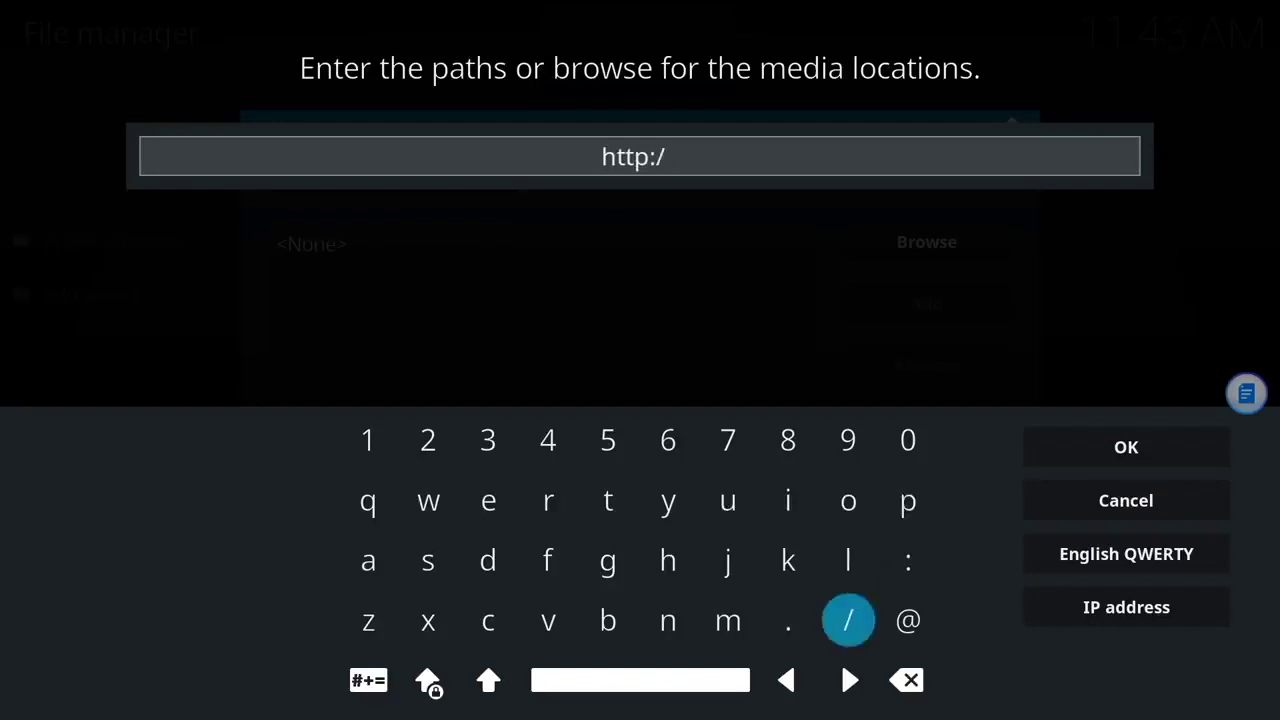
key(Return)
key(Up)
key(Left)
key(Left)
key(Left)
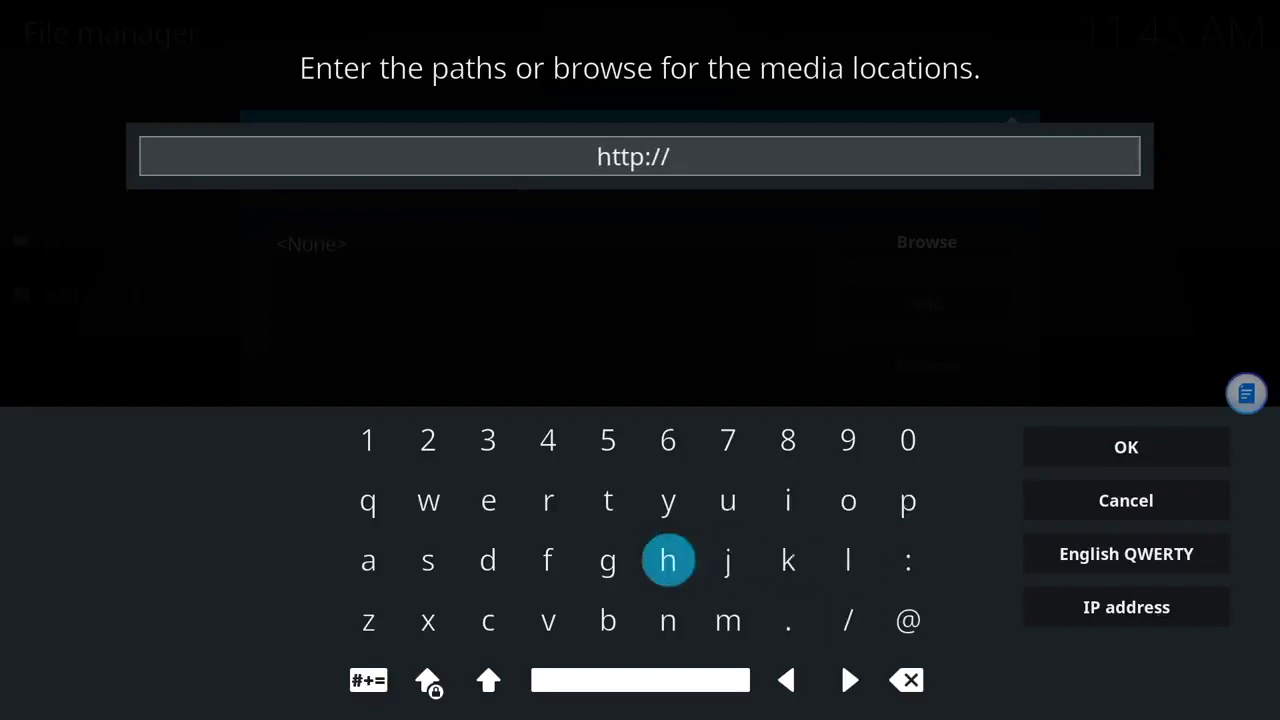
key(Up)
key(Right)
key(Right)
key(Right)
key(Right)
key(Left)
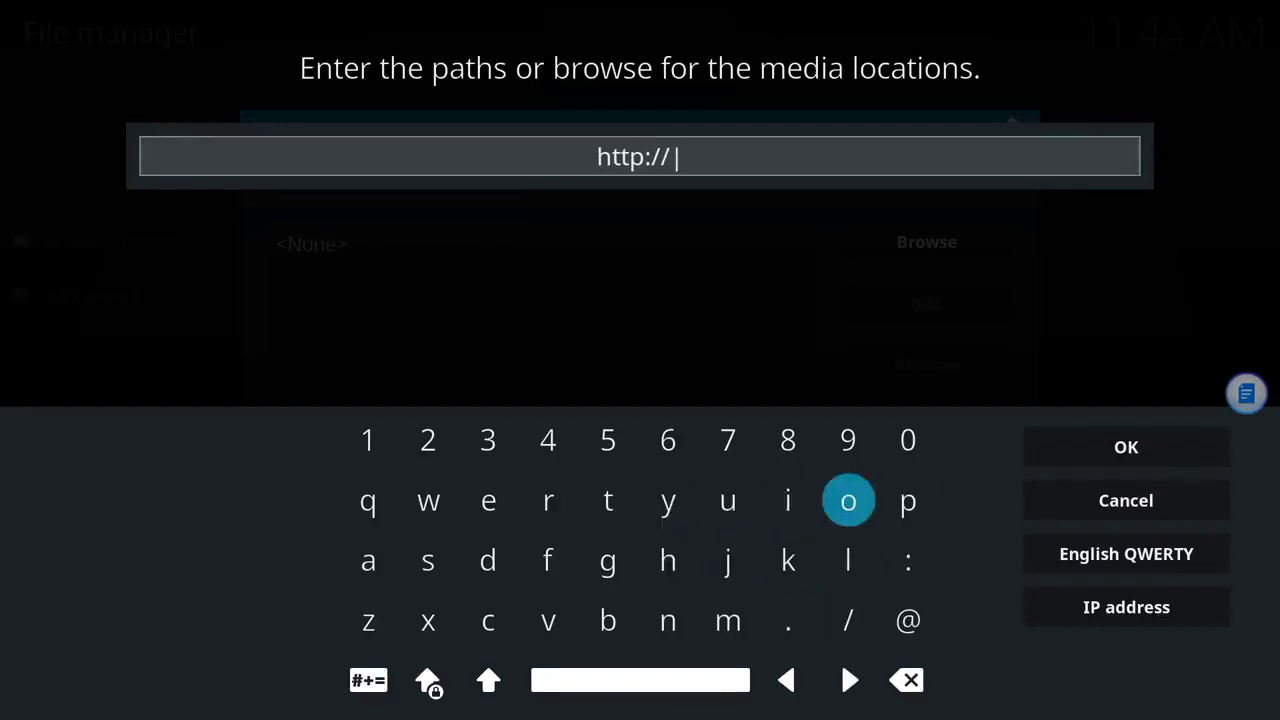
key(Return)
key(Down)
key(Down)
key(Left)
key(Left)
key(Left)
key(Left)
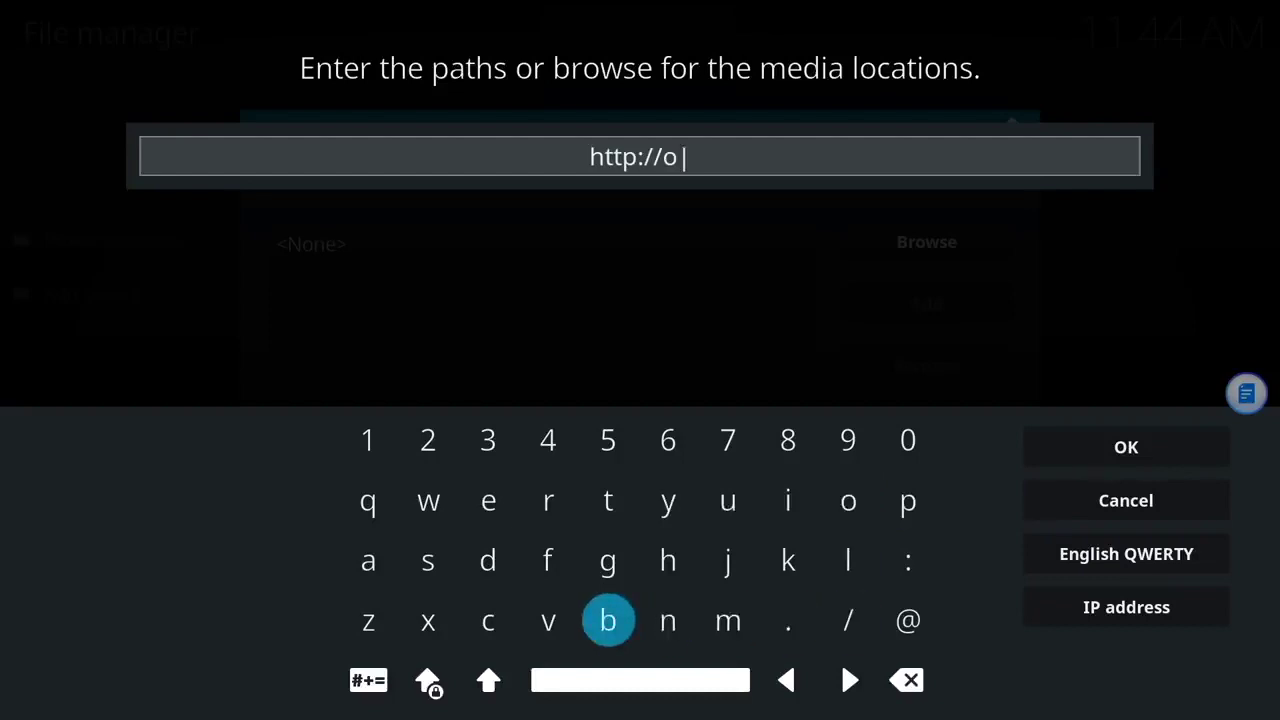
key(Right)
key(Return)
key(Up)
key(Left)
key(Left)
key(Left)
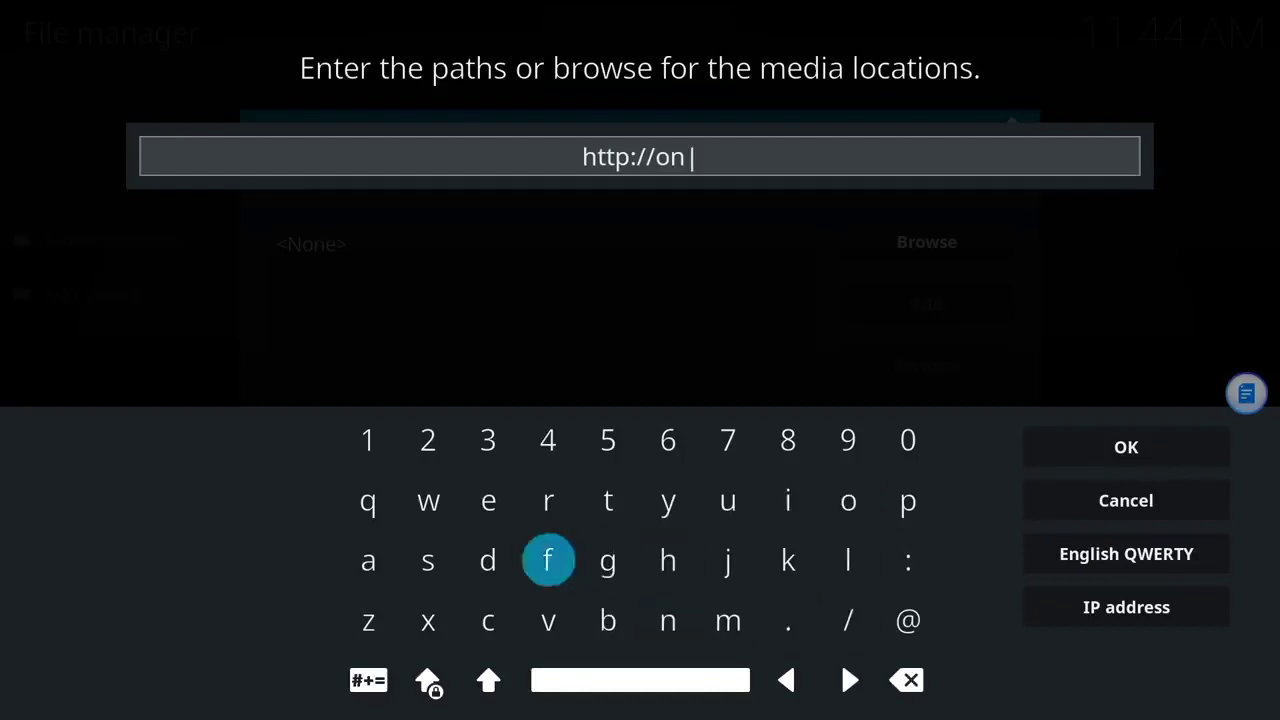
key(Up)
key(Return)
key(Right)
key(Right)
key(Right)
key(Right)
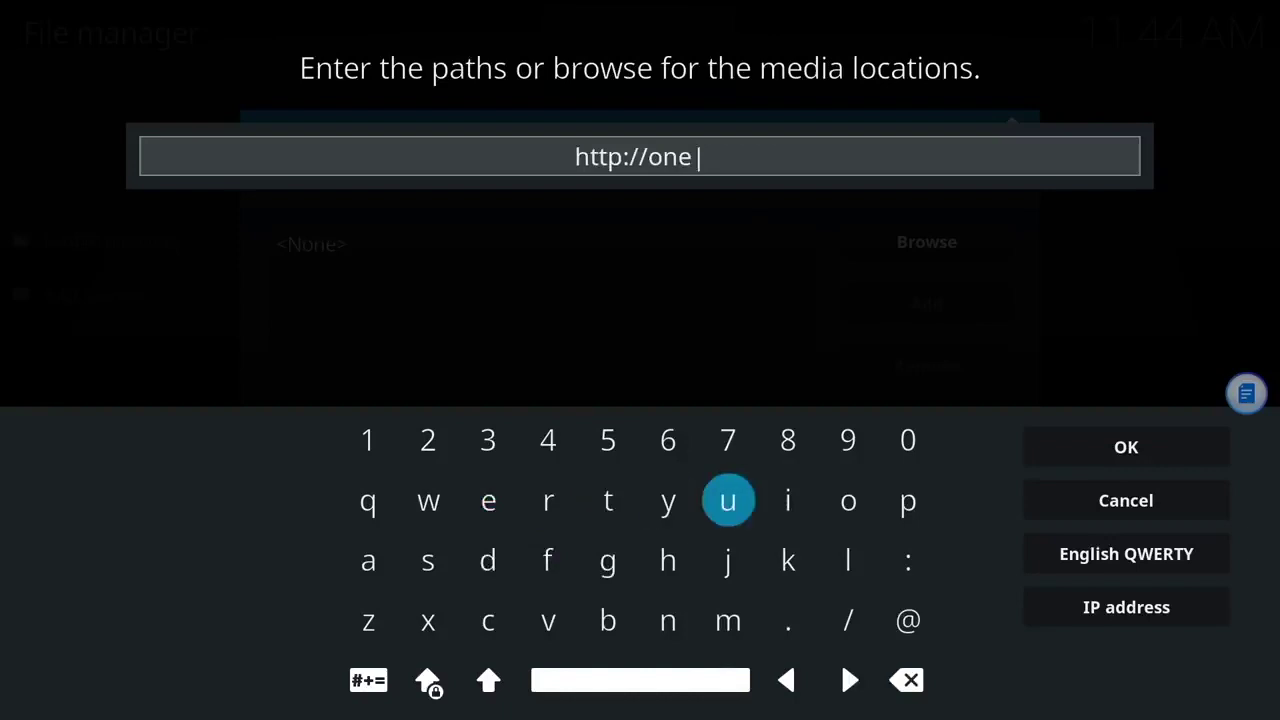
key(Down)
key(Down)
key(Left)
key(Return)
key(Left)
key(Left)
key(Left)
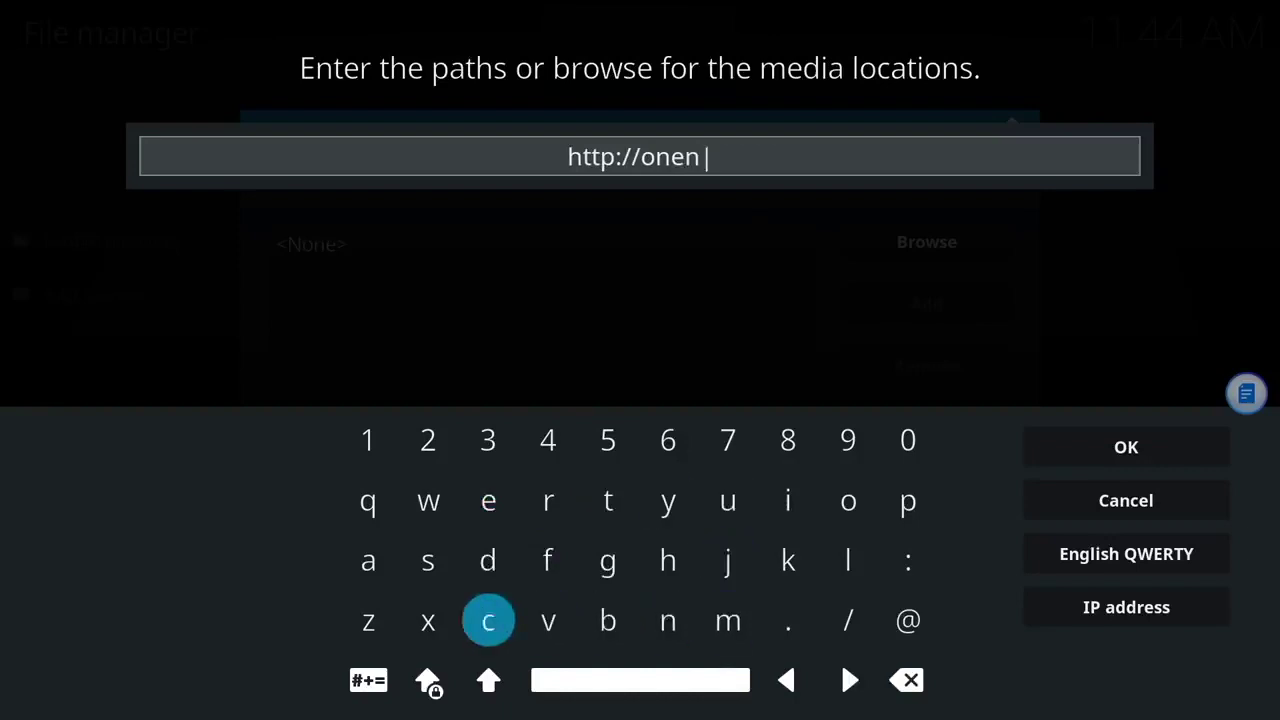
key(Left)
key(Left)
key(Up)
key(Up)
key(Down)
key(Return)
key(Right)
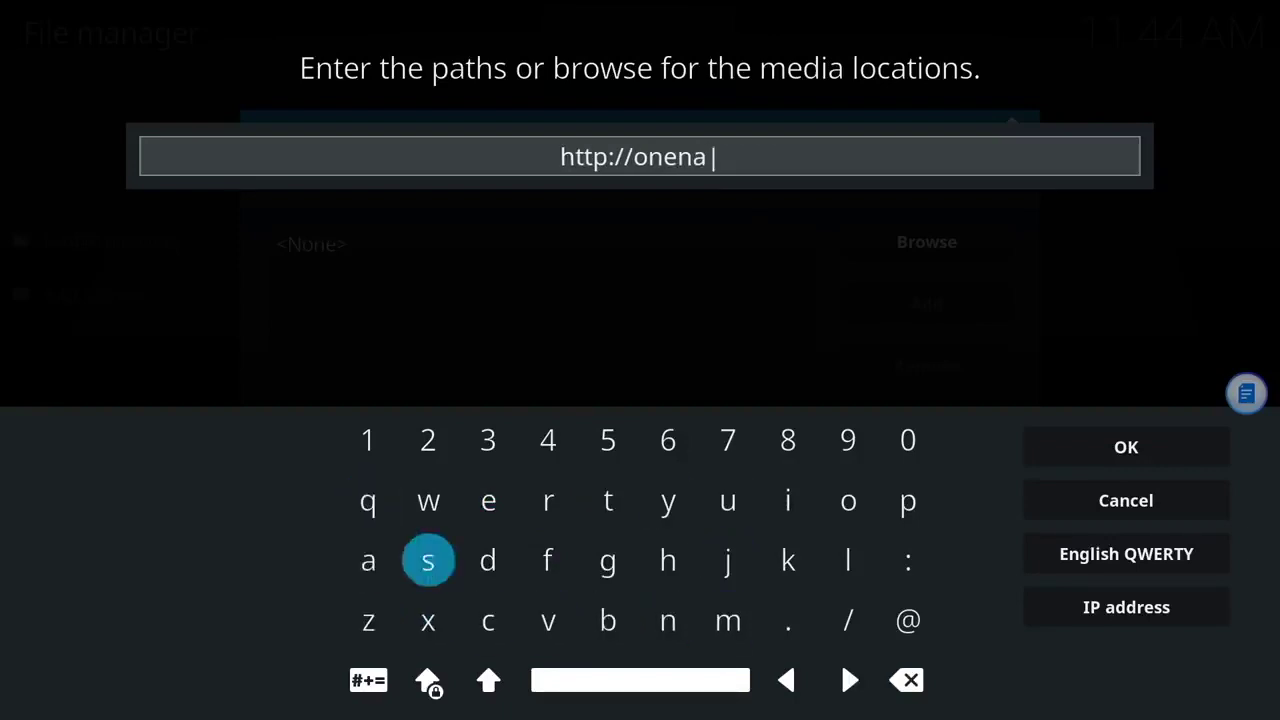
key(Right)
key(Right)
key(Right)
key(Up)
key(Return)
key(Right)
key(Right)
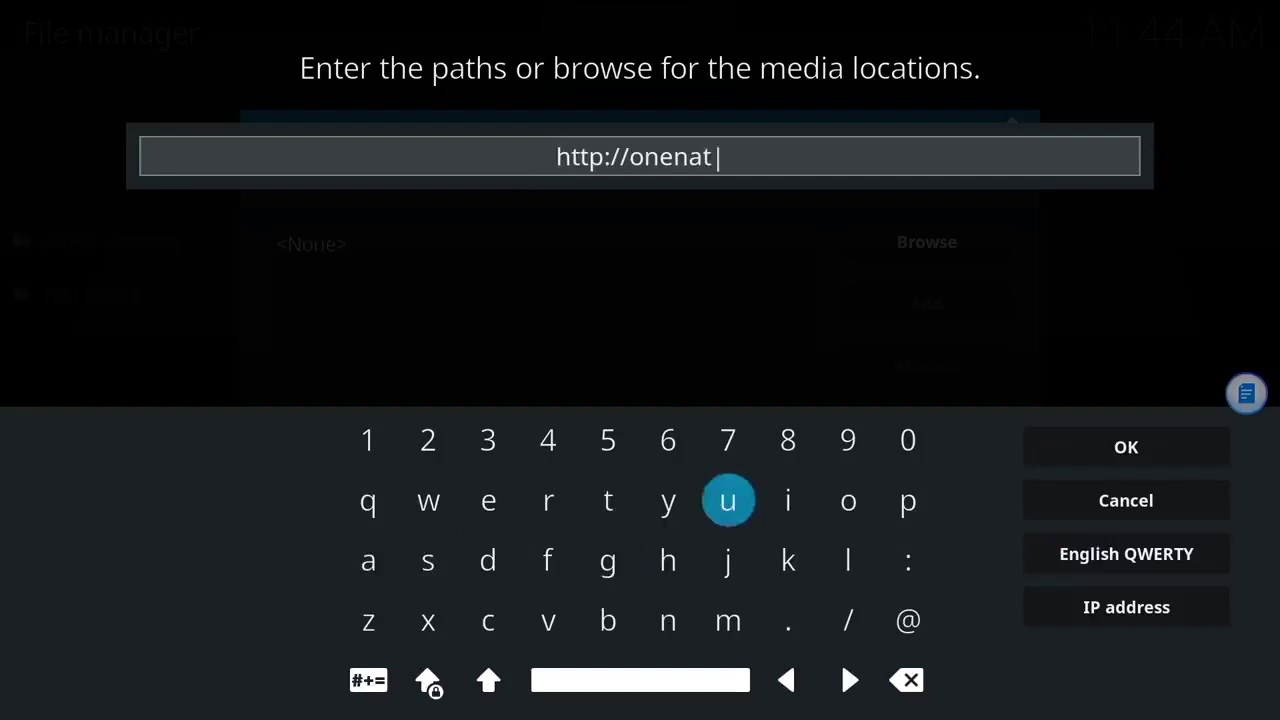
key(Right)
key(Return)
key(Right)
key(Return)
key(Down)
key(Down)
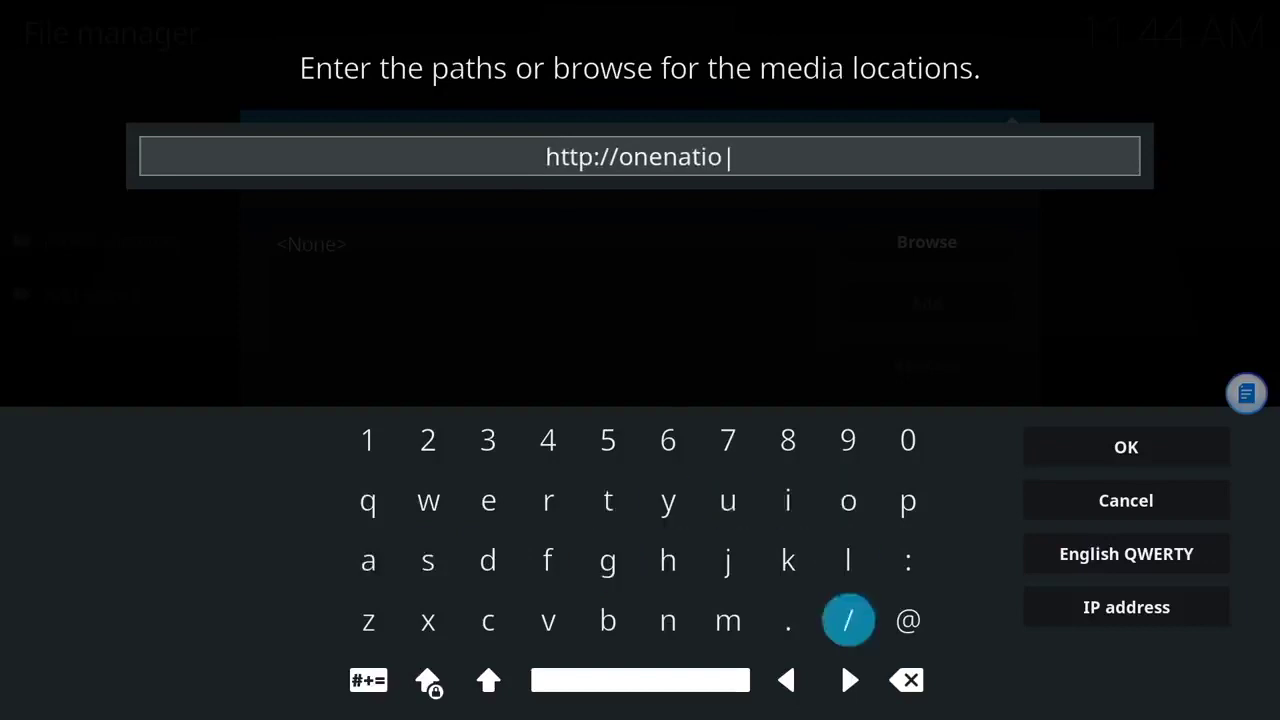
key(Left)
key(Left)
key(Left)
key(Return)
key(Right)
key(Right)
key(Return)
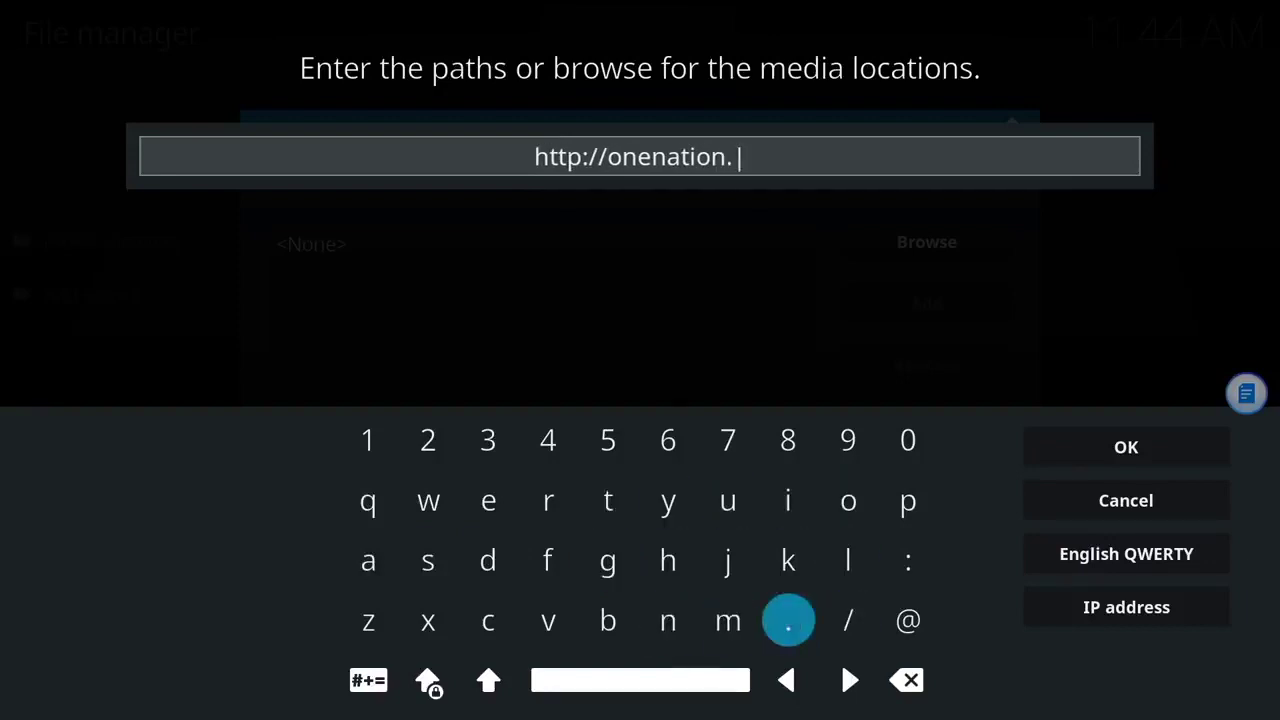
key(Up)
key(Up)
key(Return)
key(Left)
key(Left)
key(Left)
key(Right)
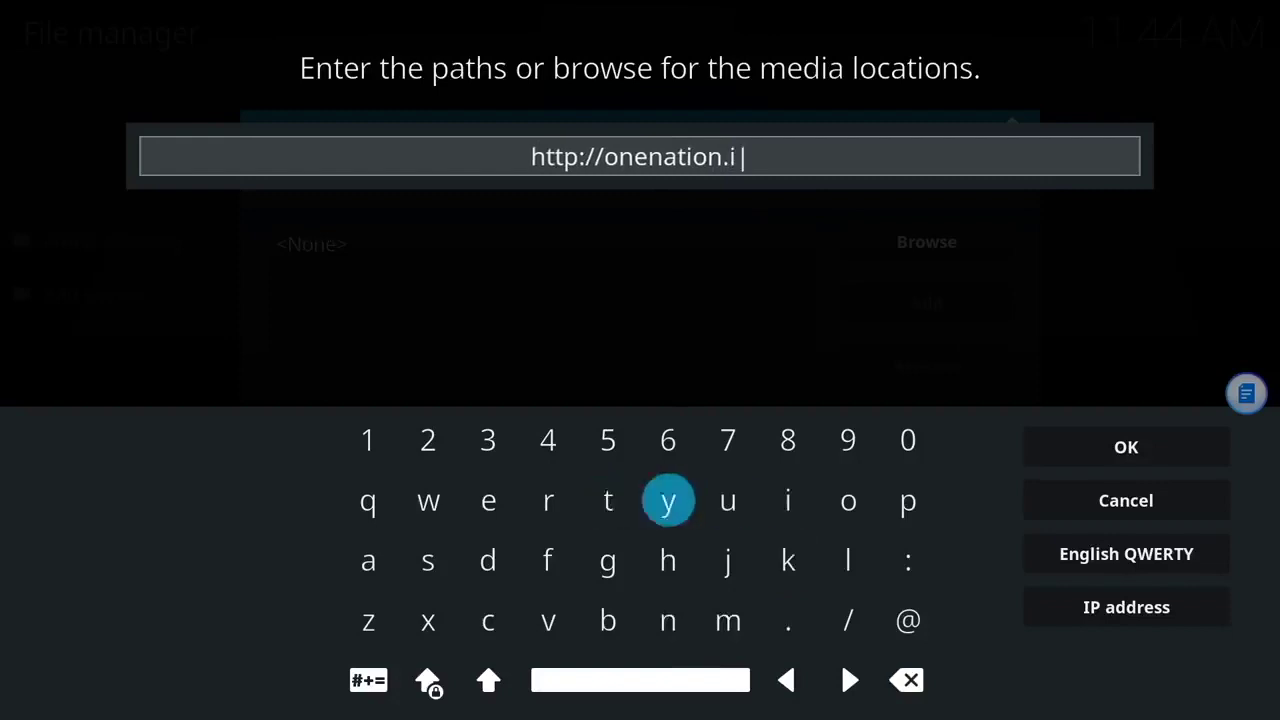
key(Right)
key(Down)
key(Down)
key(Left)
key(Return)
key(Up)
key(Left)
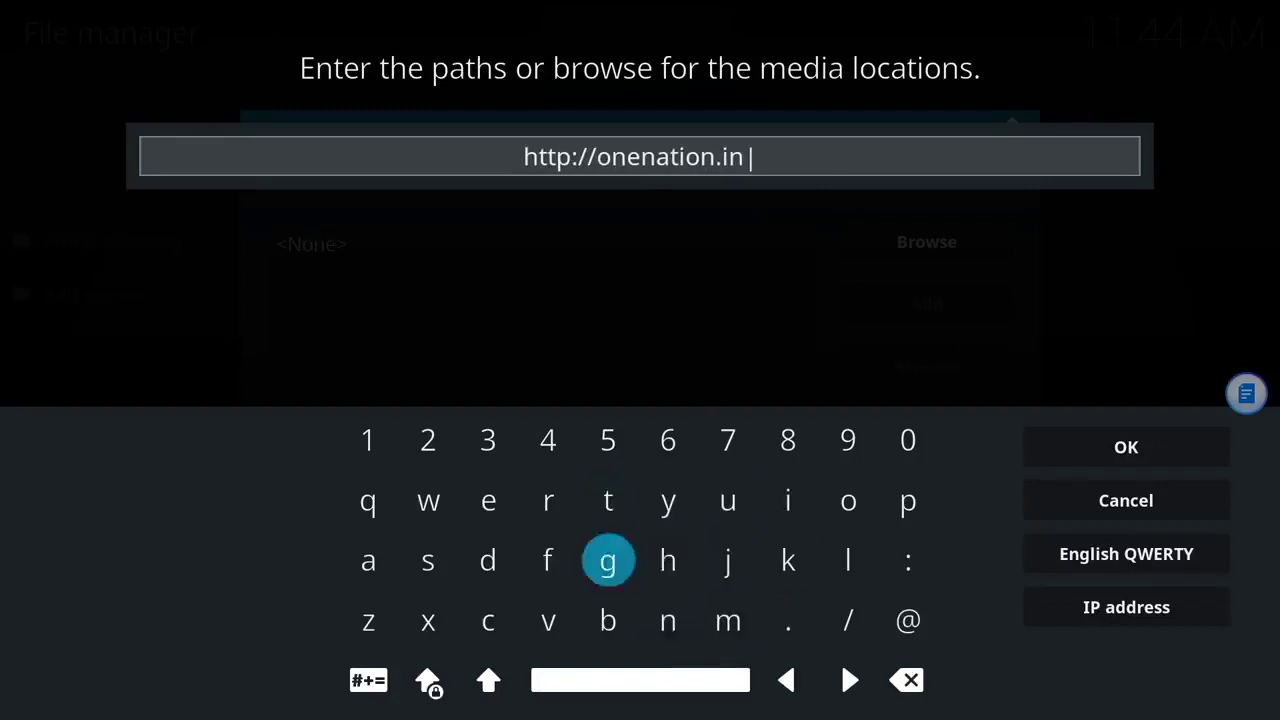
key(Left)
key(Left)
key(Right)
key(Return)
key(Up)
key(Right)
key(Right)
key(Right)
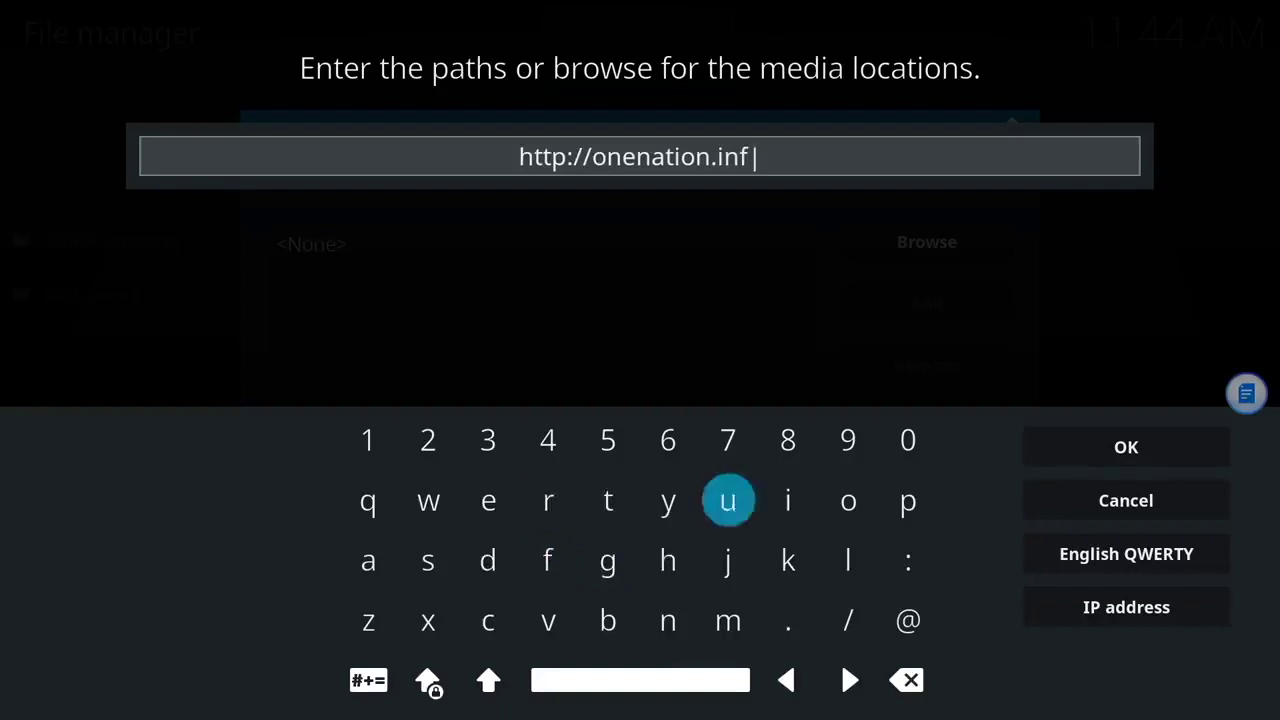
key(Right)
key(Right)
key(Return)
key(Down)
key(Down)
key(Down)
key(Up)
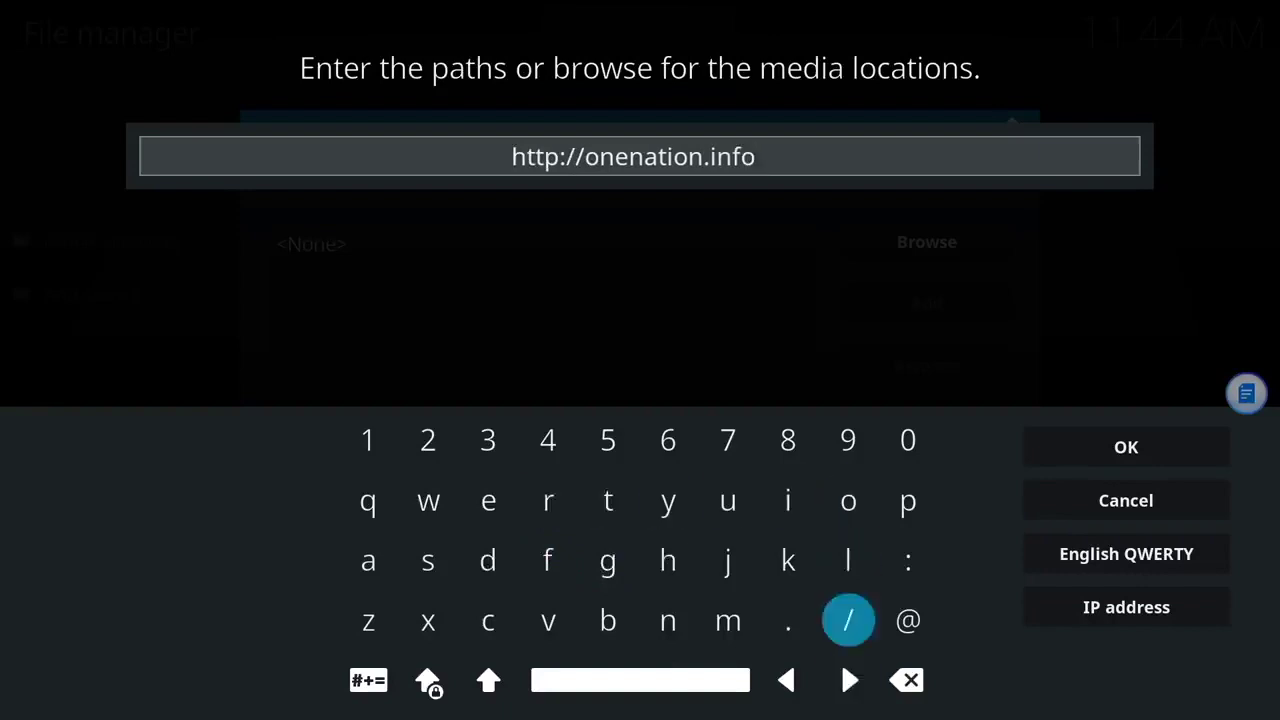
key(Return)
key(Up)
key(Up)
key(Right)
key(Return)
key(Left)
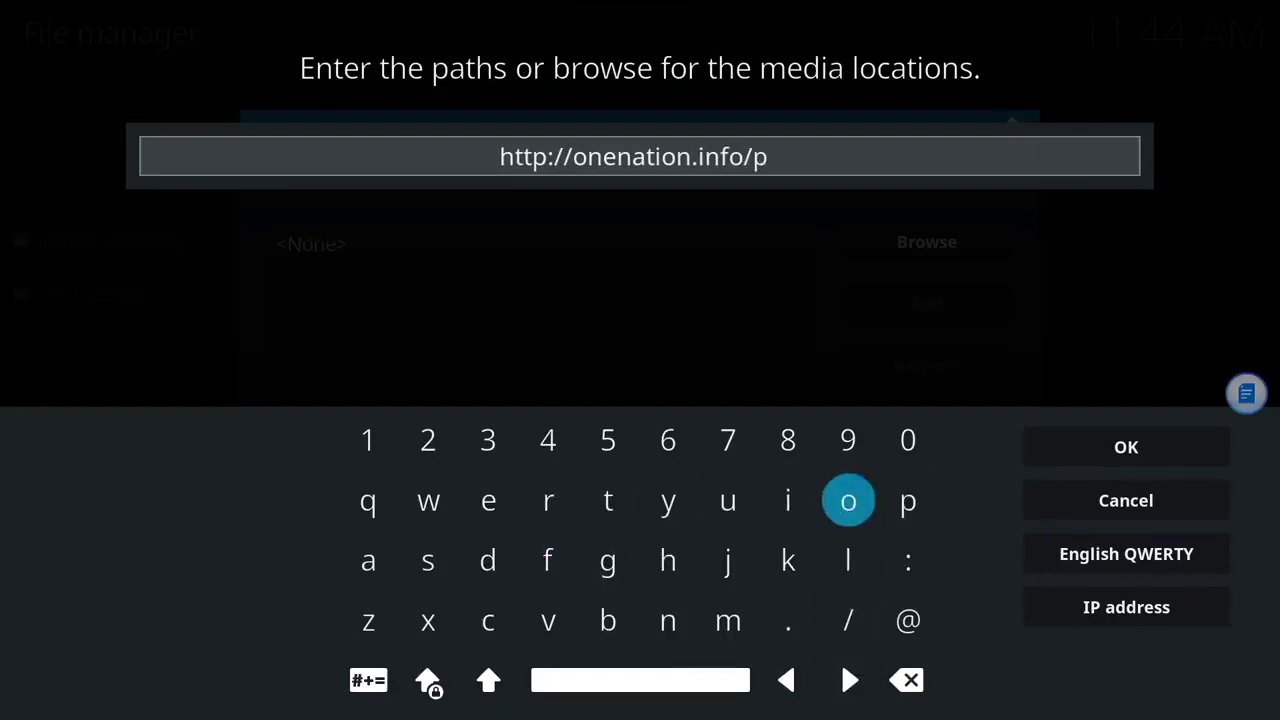
key(Return)
key(Left)
key(Left)
key(Left)
key(Left)
key(Left)
key(Return)
key(Right)
key(Return)
key(Left)
key(Left)
key(Left)
key(Left)
key(Down)
key(Return)
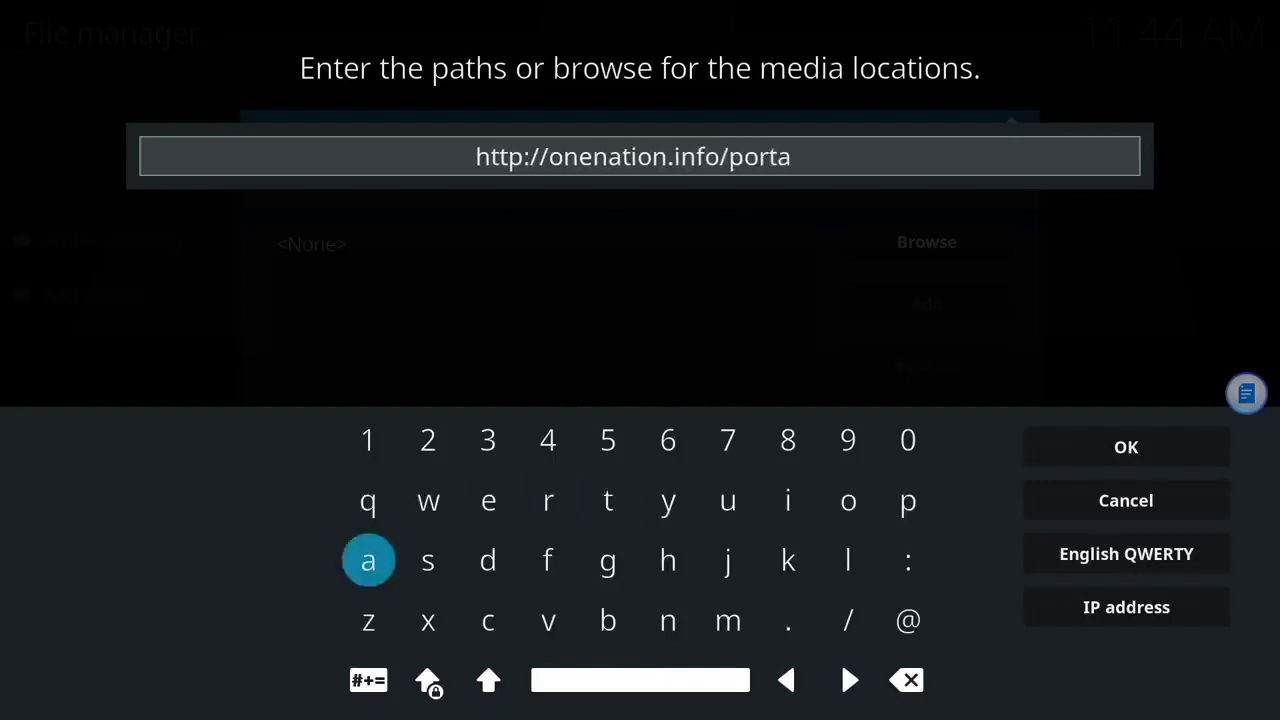
key(Right)
key(Right)
key(Right)
key(Right)
key(Right)
key(Right)
key(Right)
key(Right)
key(Return)
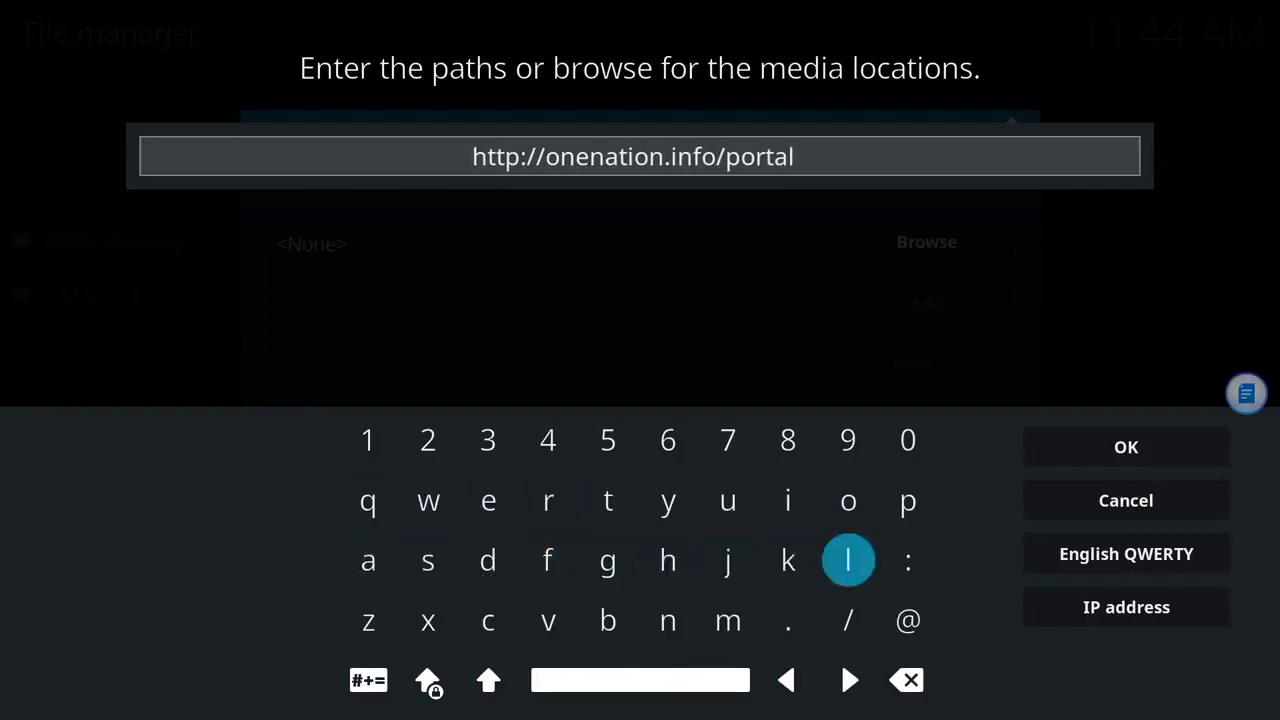
- Confirm the entered path and save the new file source under the name portal
key(Right)
key(Right)
key(Up)
key(Up)
key(Return)
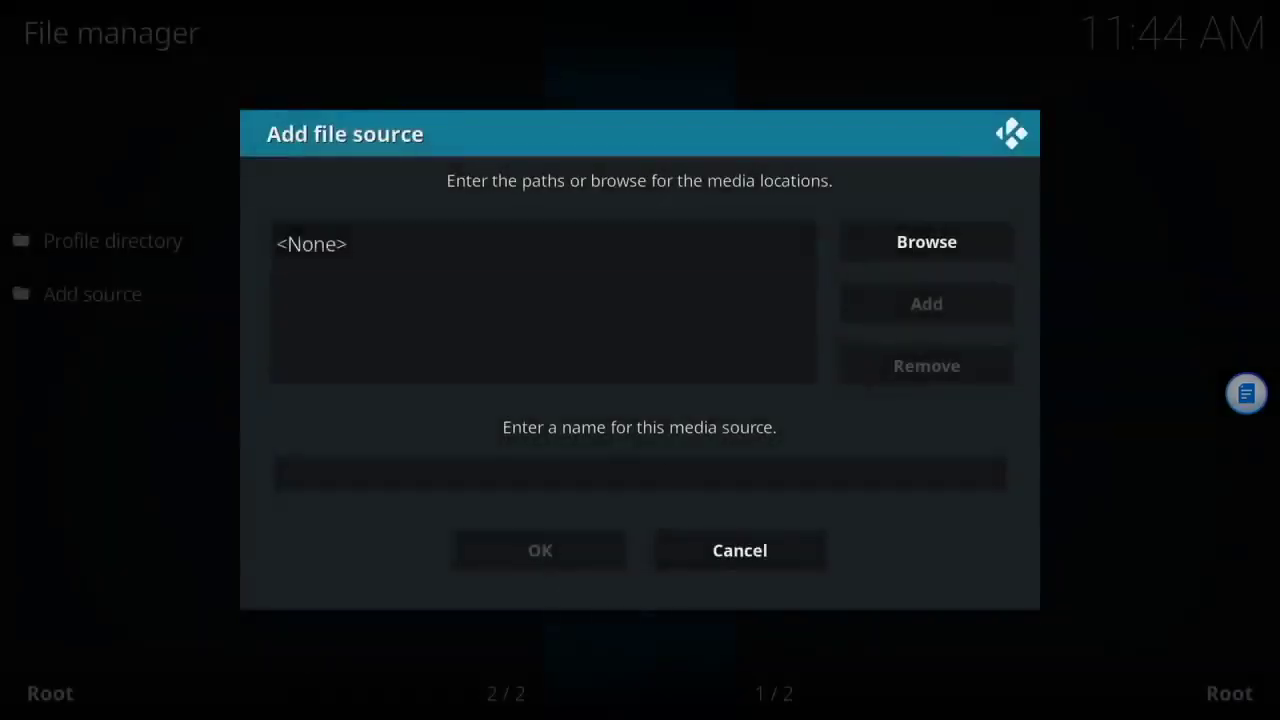
key(Down)
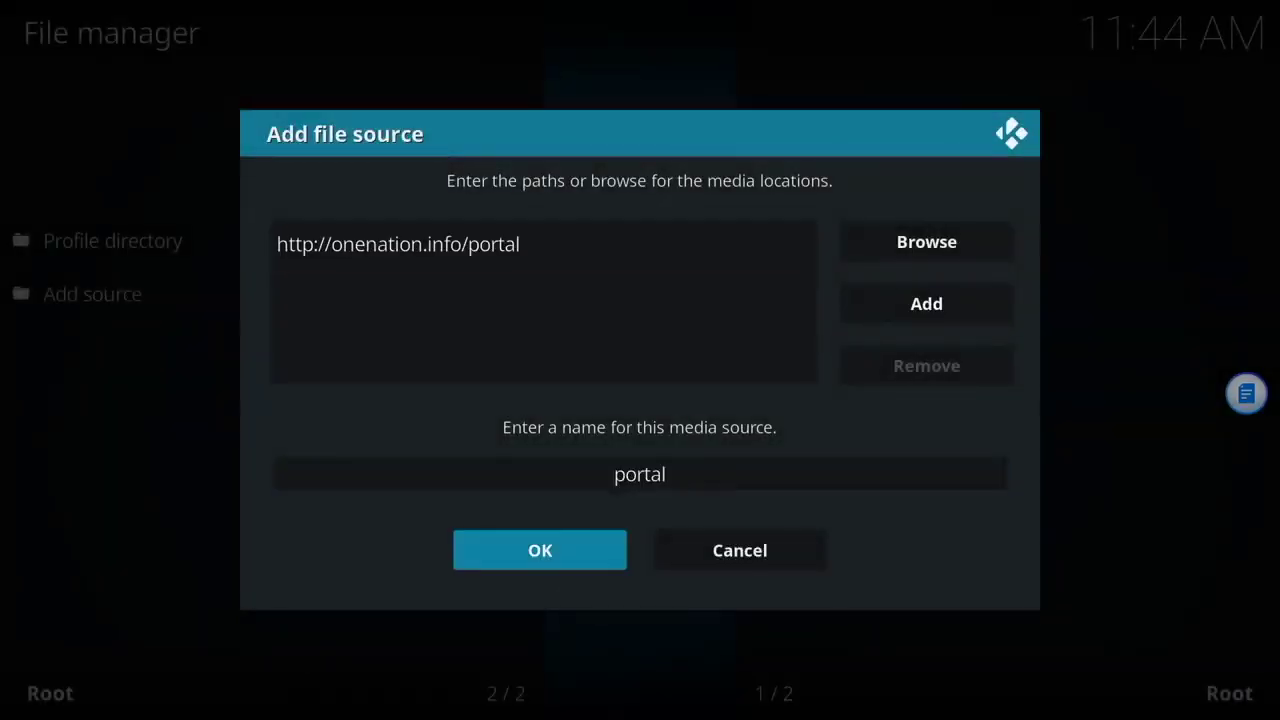
key(Return)
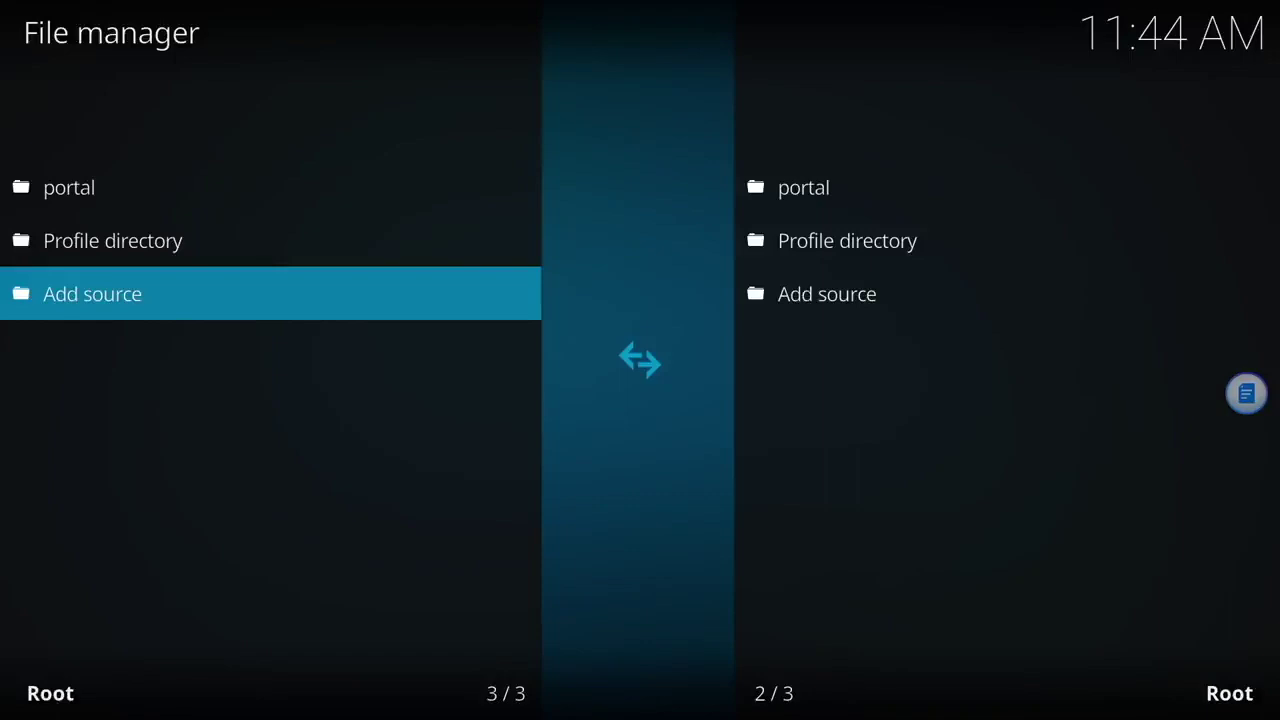
- Leave the file manager and system settings, and open the add-on browser from the Add-ons section
key(Escape)
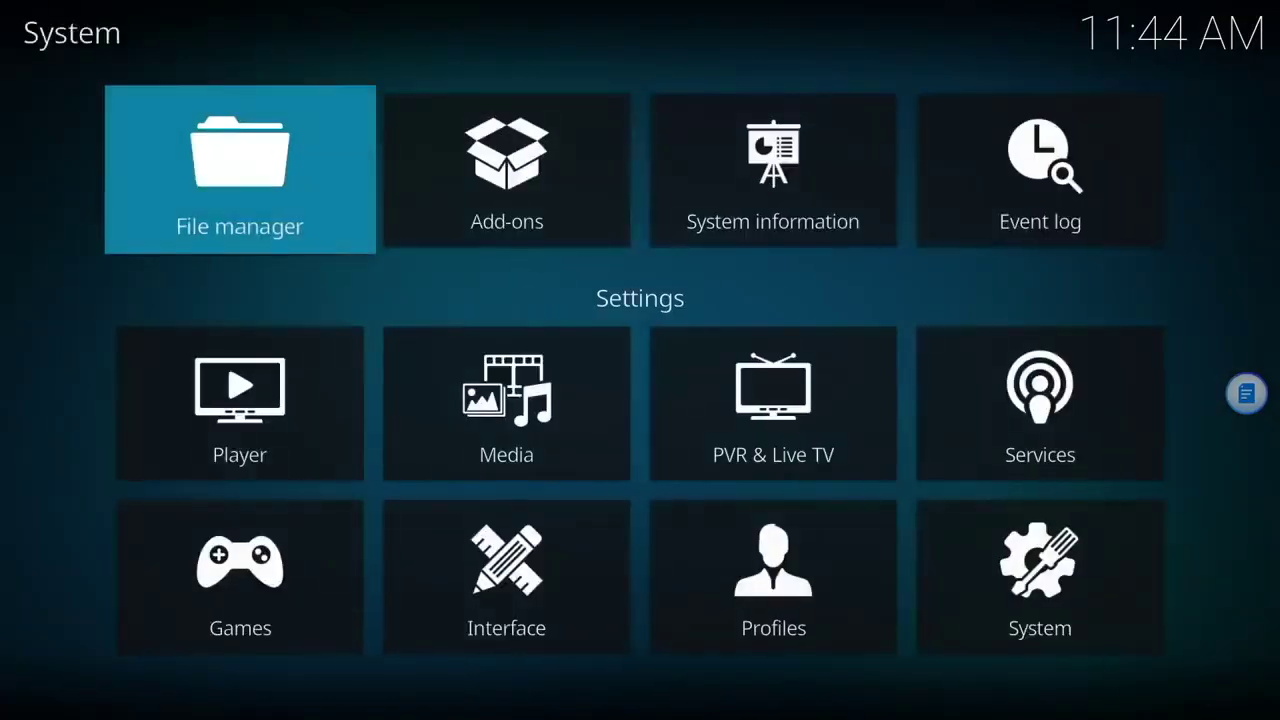
key(Escape)
key(Down)
key(Down)
key(Down)
key(Down)
key(Down)
key(Down)
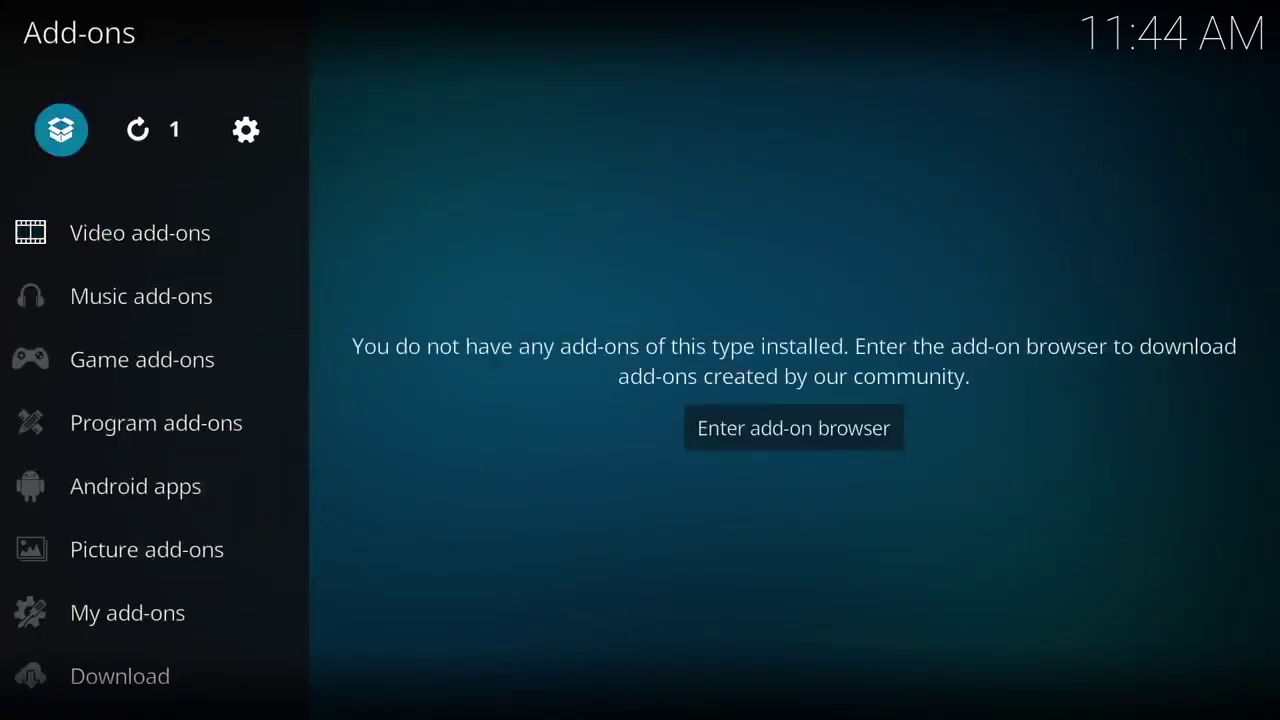
key(Return)
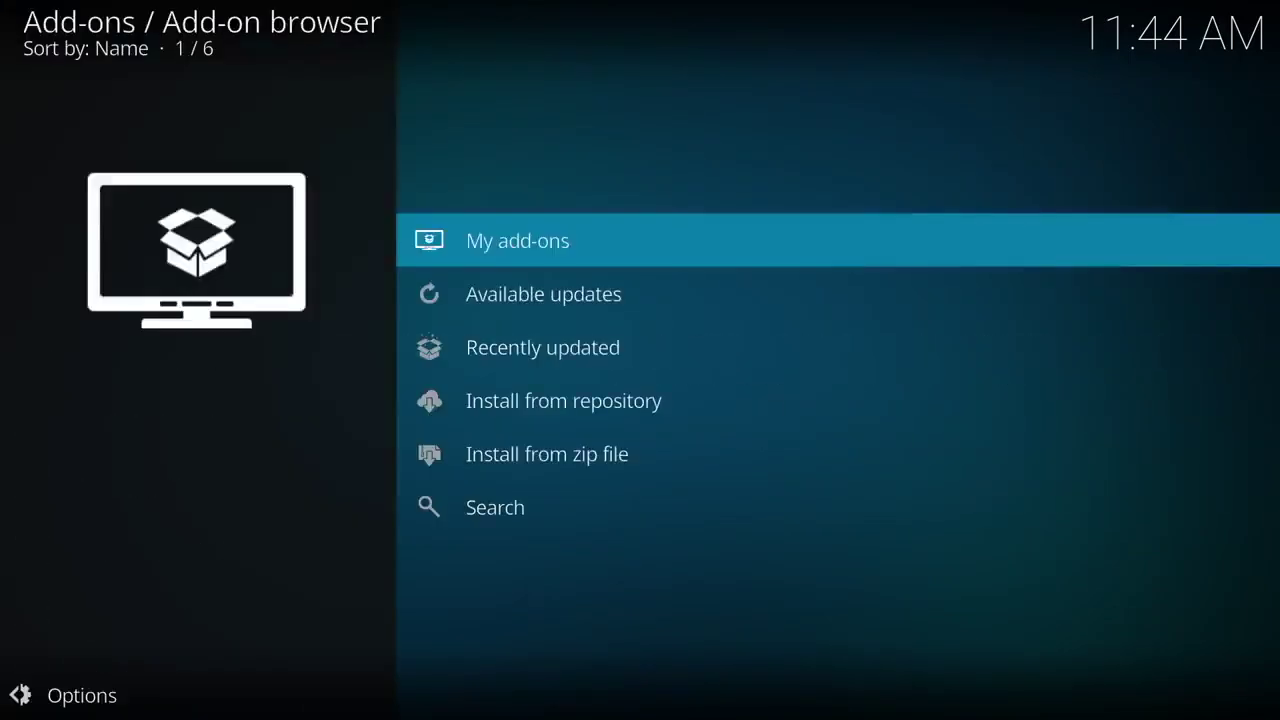
- Try to start an add-on installation from a zip file
key(Down)
key(Down)
key(Down)
key(Down)
key(Return)
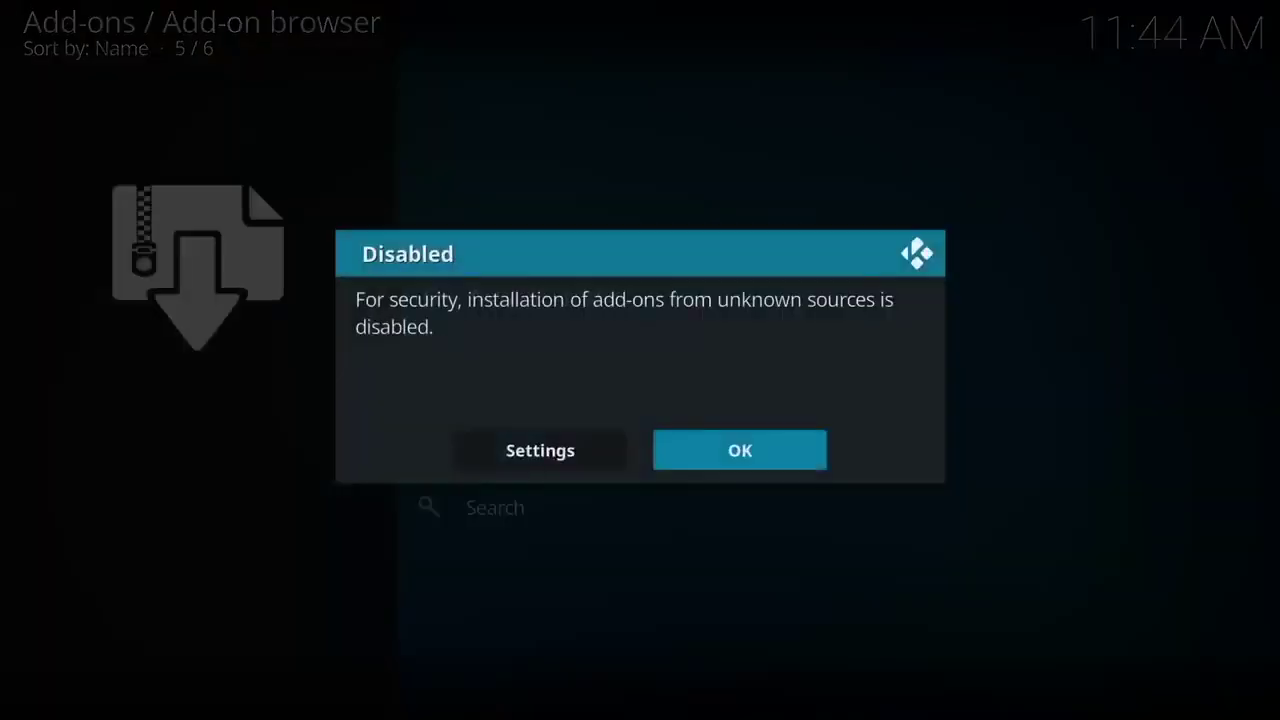
- Open the add-on settings and enable Unknown sources, accepting the security warning
key(Left)
key(Return)
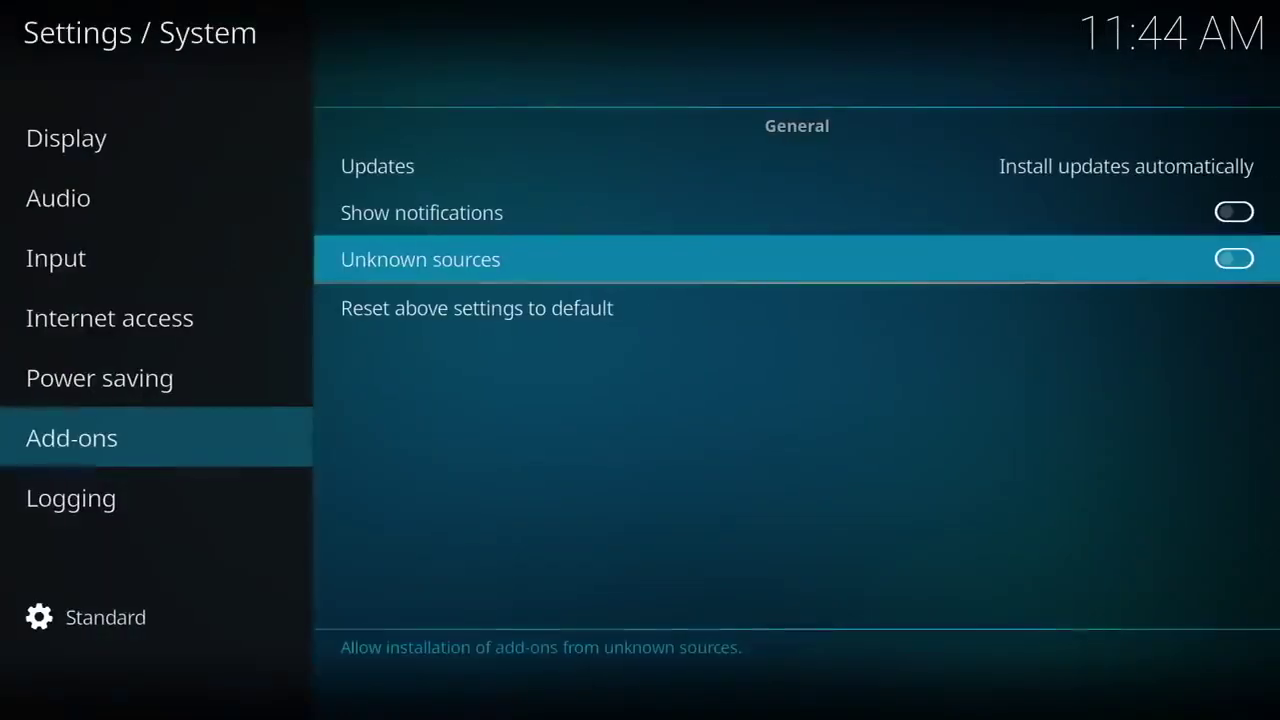
key(Return)
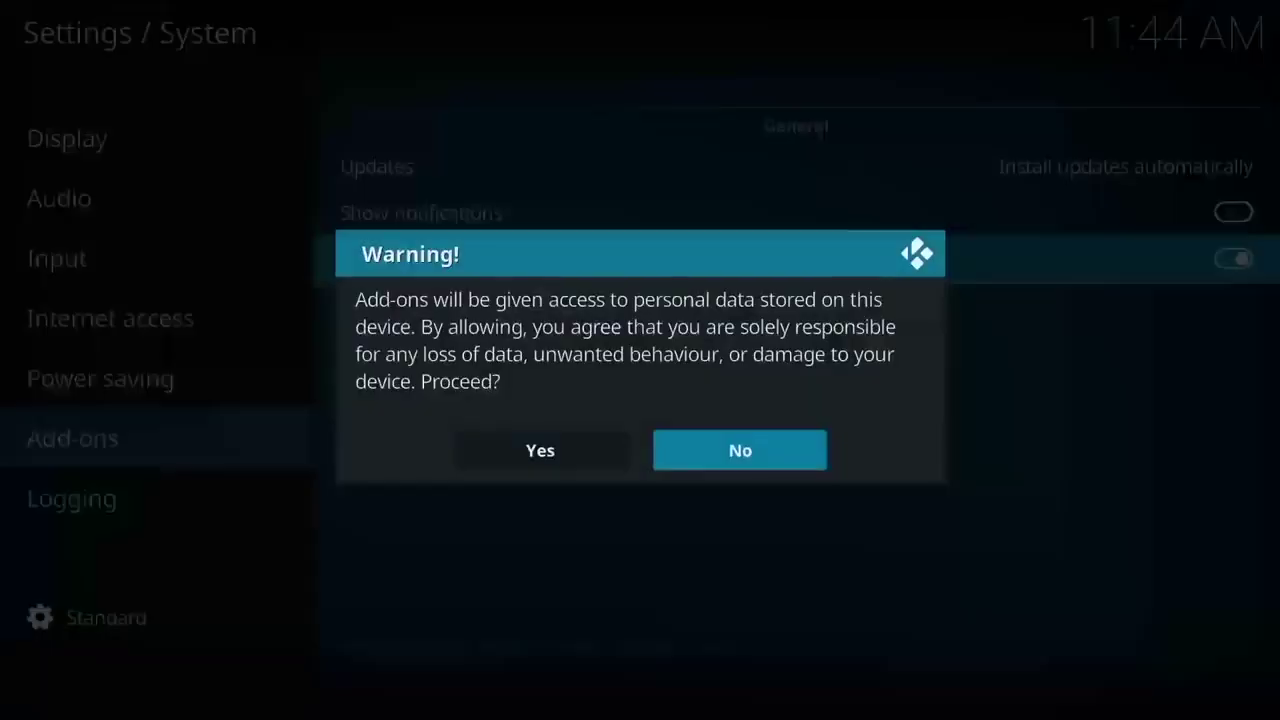
key(Left)
key(Return)
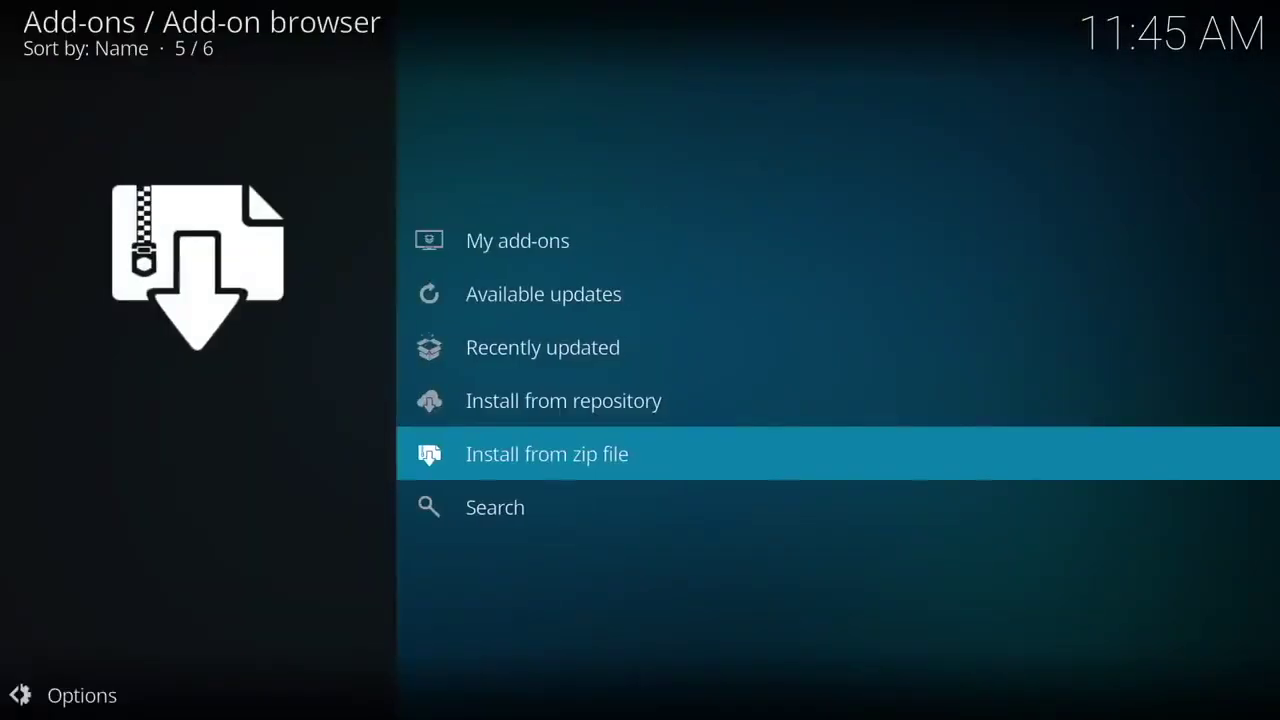
- Choose to install from a zip file and install the zip from the portal source
key(Return)
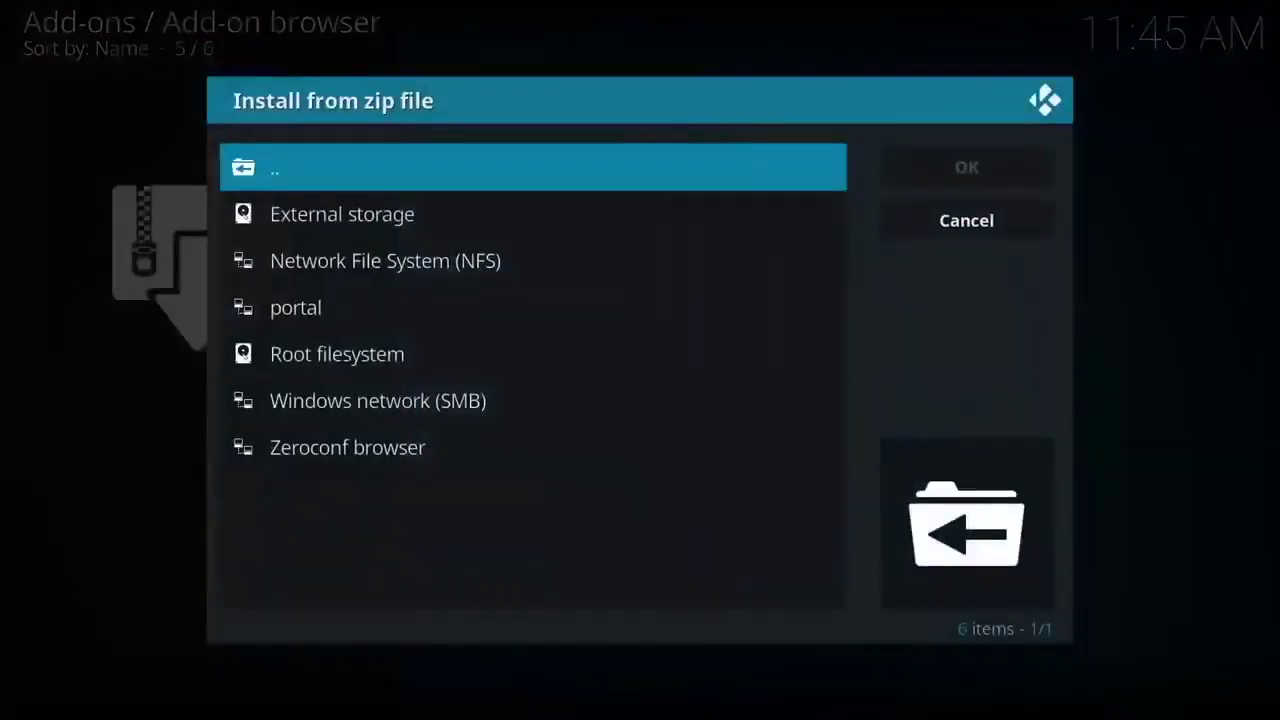
click(533, 307)
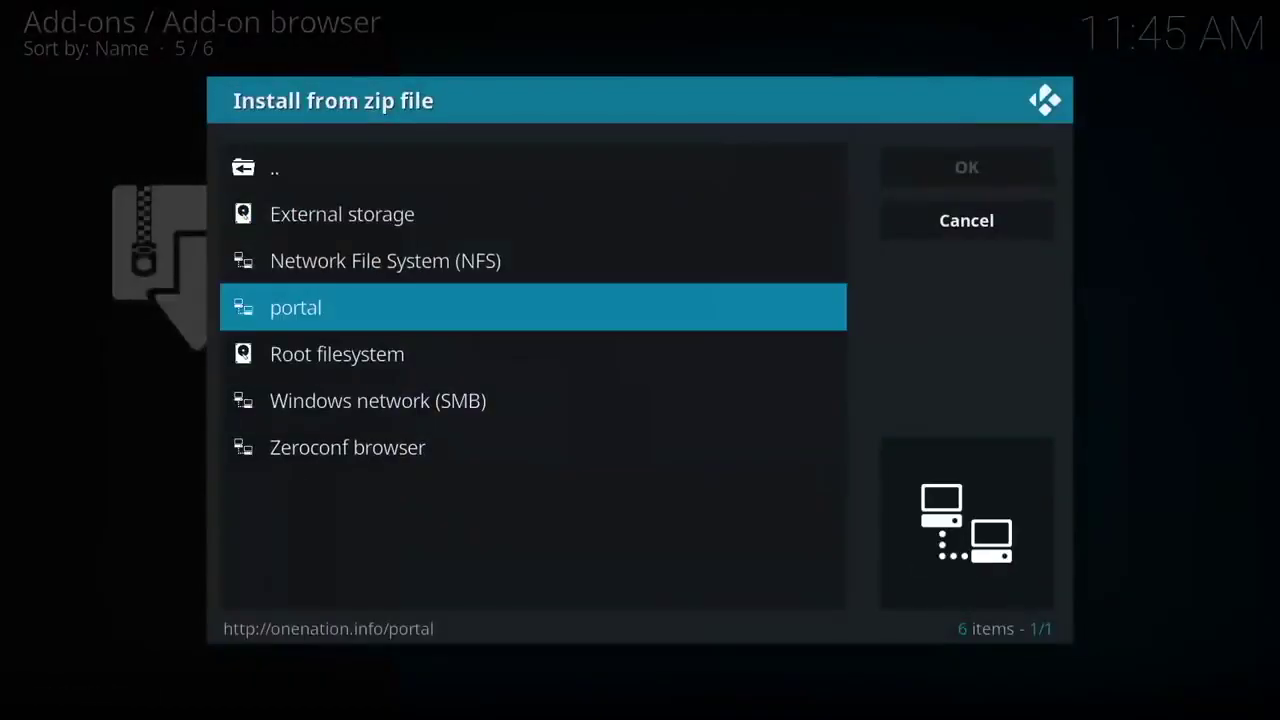
key(Return)
key(Down)
key(Return)
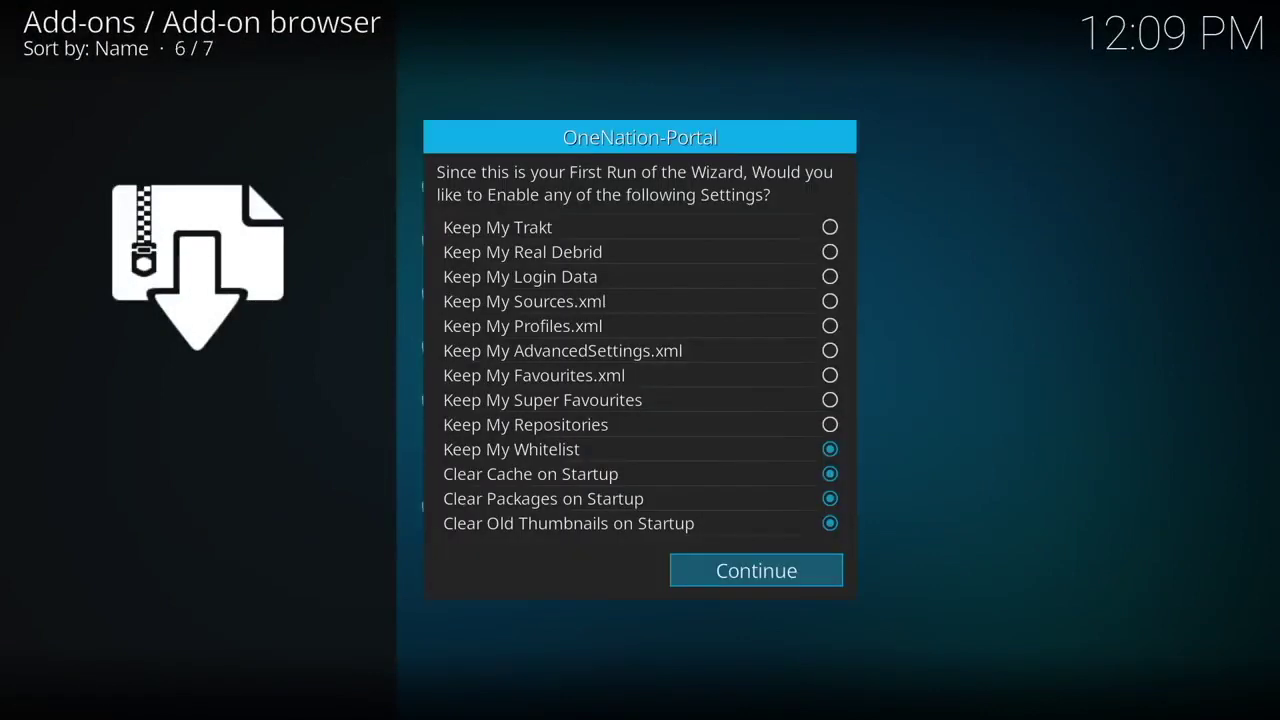
- Open the build menu of the OneNation-Portal wizard
key(Return)
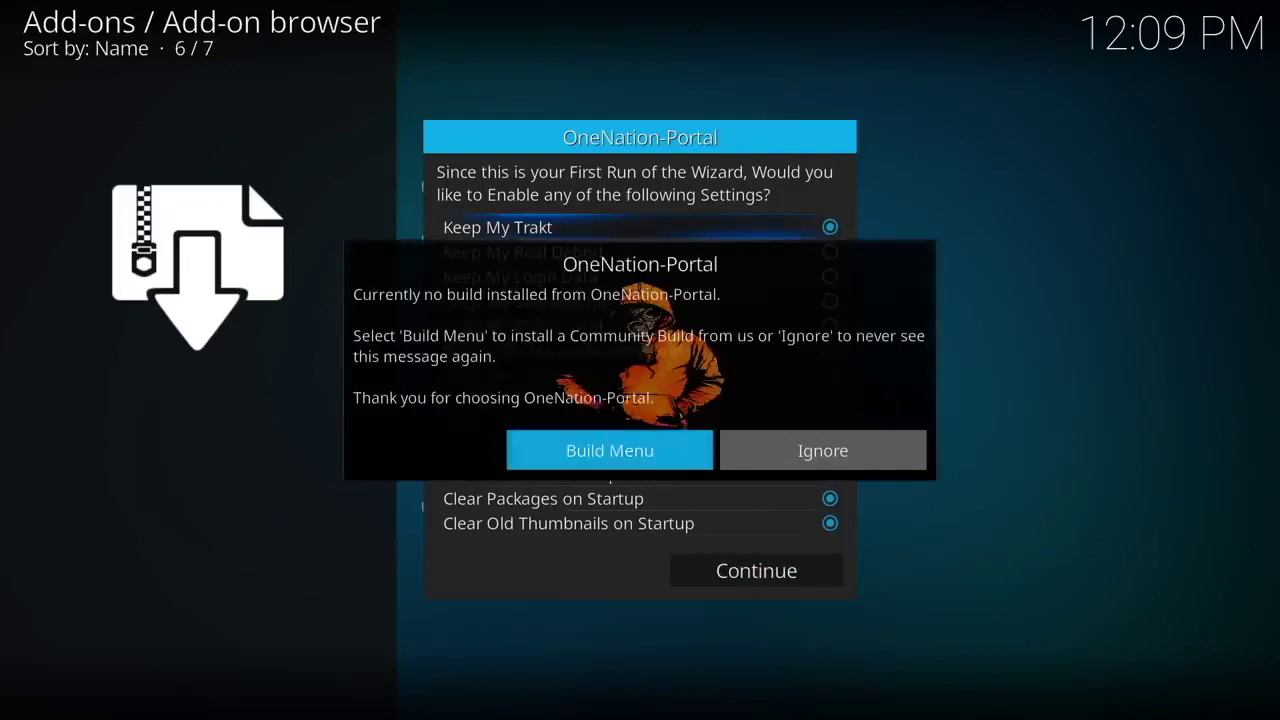
key(Return)
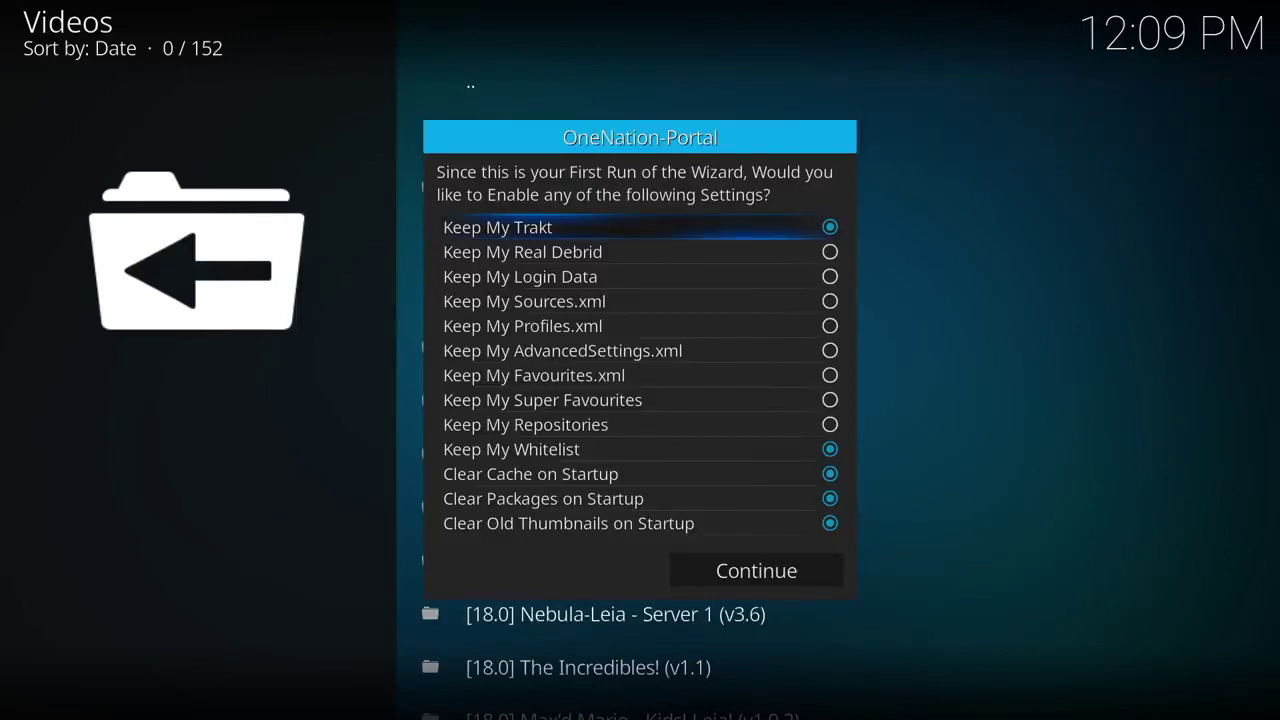
- Confirm the wizard's first-run settings with Keep My Trakt and Keep My Repositories off, and dismiss the build prompt
key(Down)
key(Down)
key(Down)
key(Down)
key(Down)
key(Down)
key(Down)
key(Down)
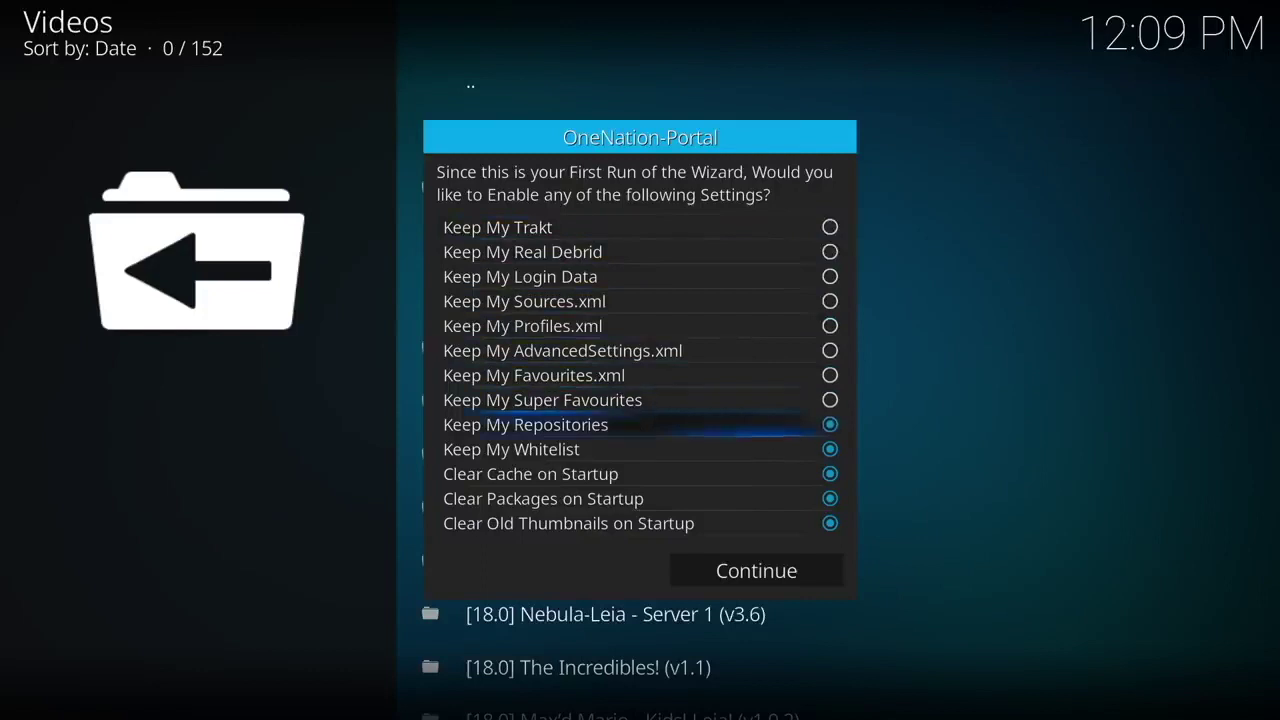
key(Return)
key(Down)
key(Down)
key(Down)
key(Down)
key(Down)
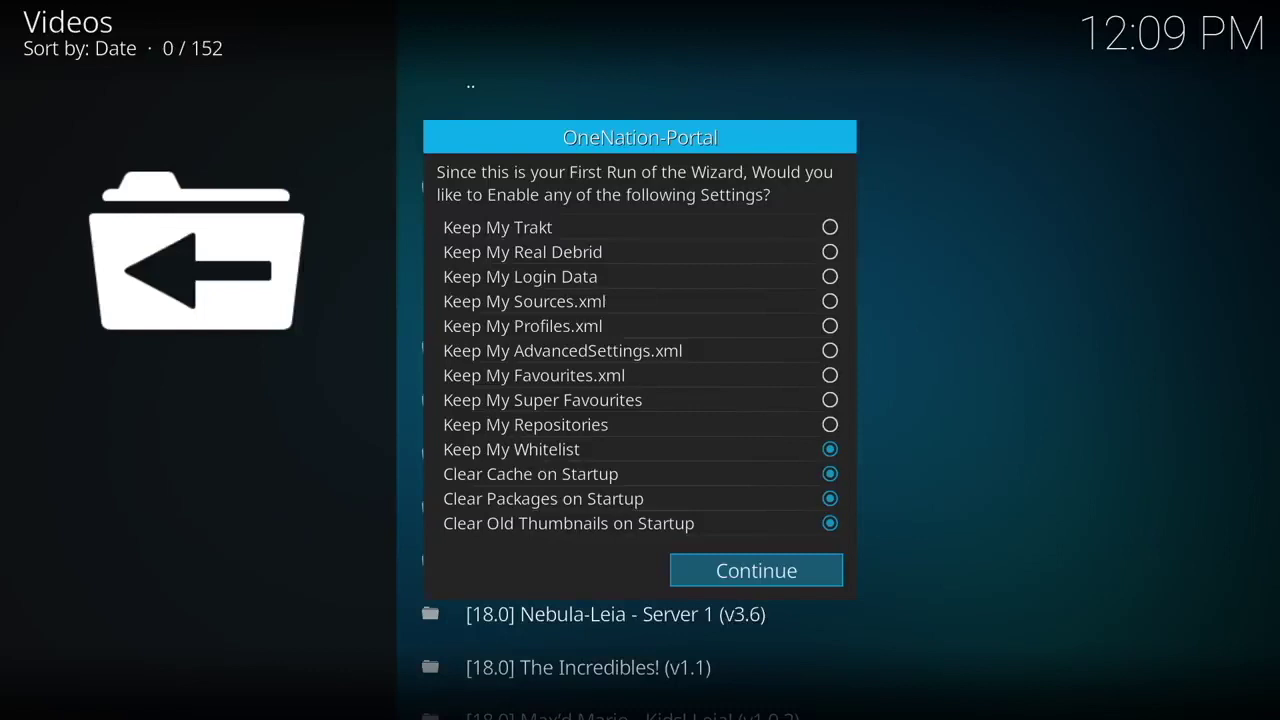
key(Return)
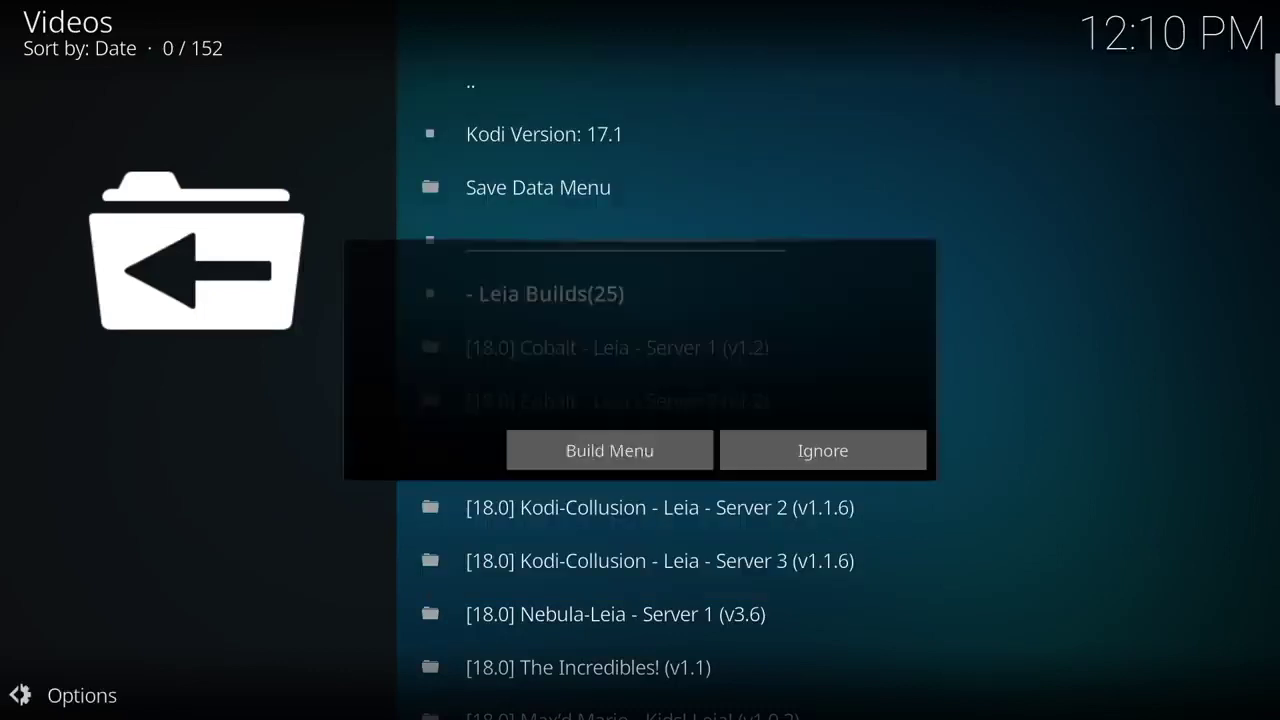
key(Escape)
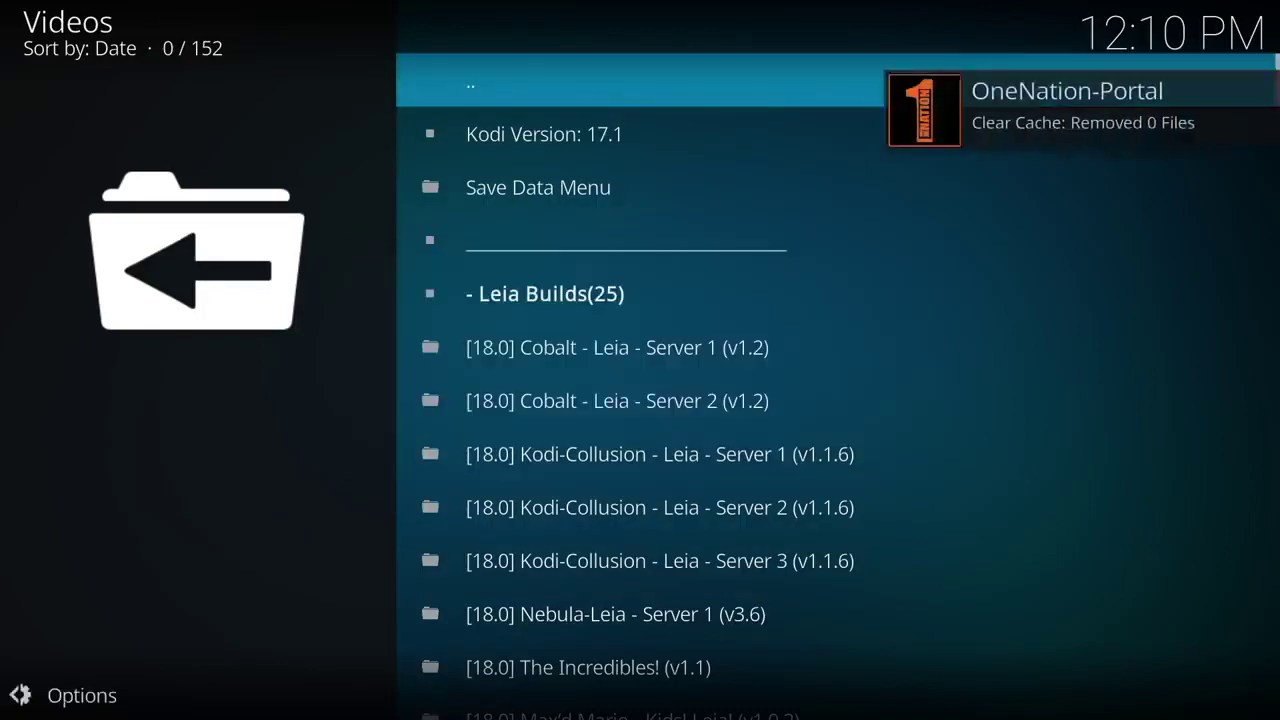
- Open the [18.0] Kodi-Collusion - Leia - Server 1 (v1.1.6) build from the Leia builds list
key(Down)
key(Down)
key(Down)
key(Down)
key(Down)
key(Down)
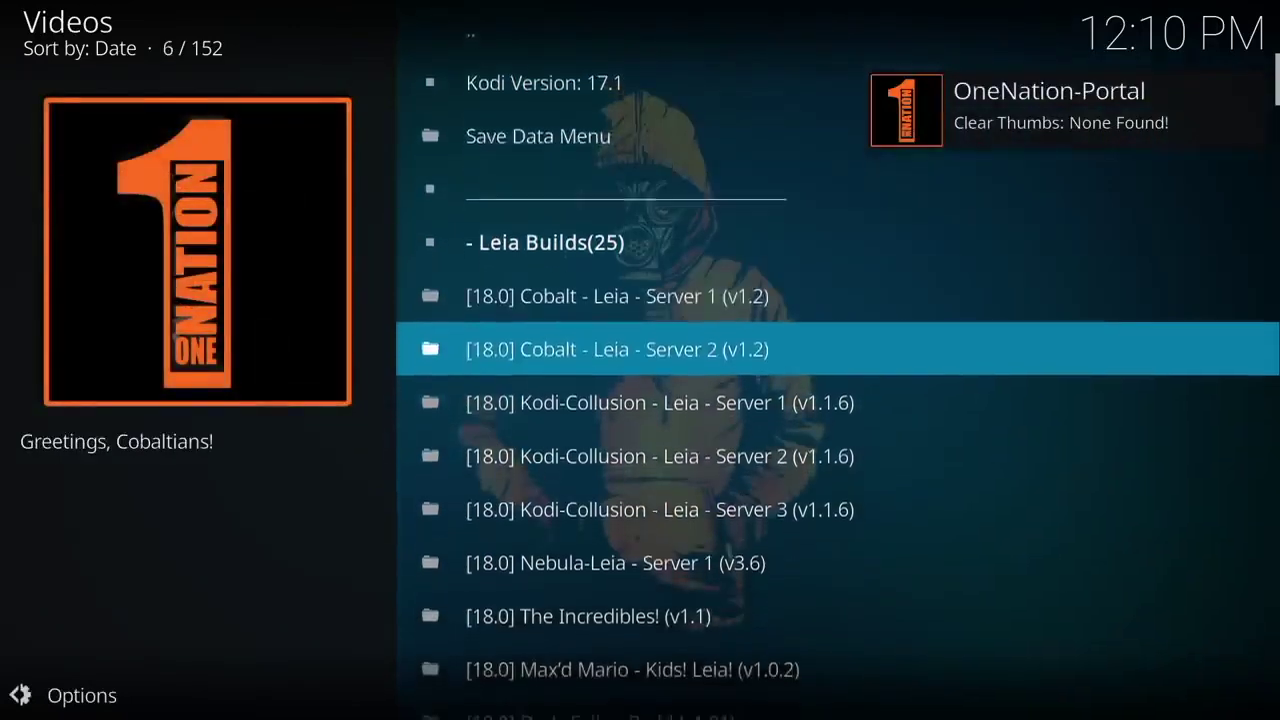
key(Down)
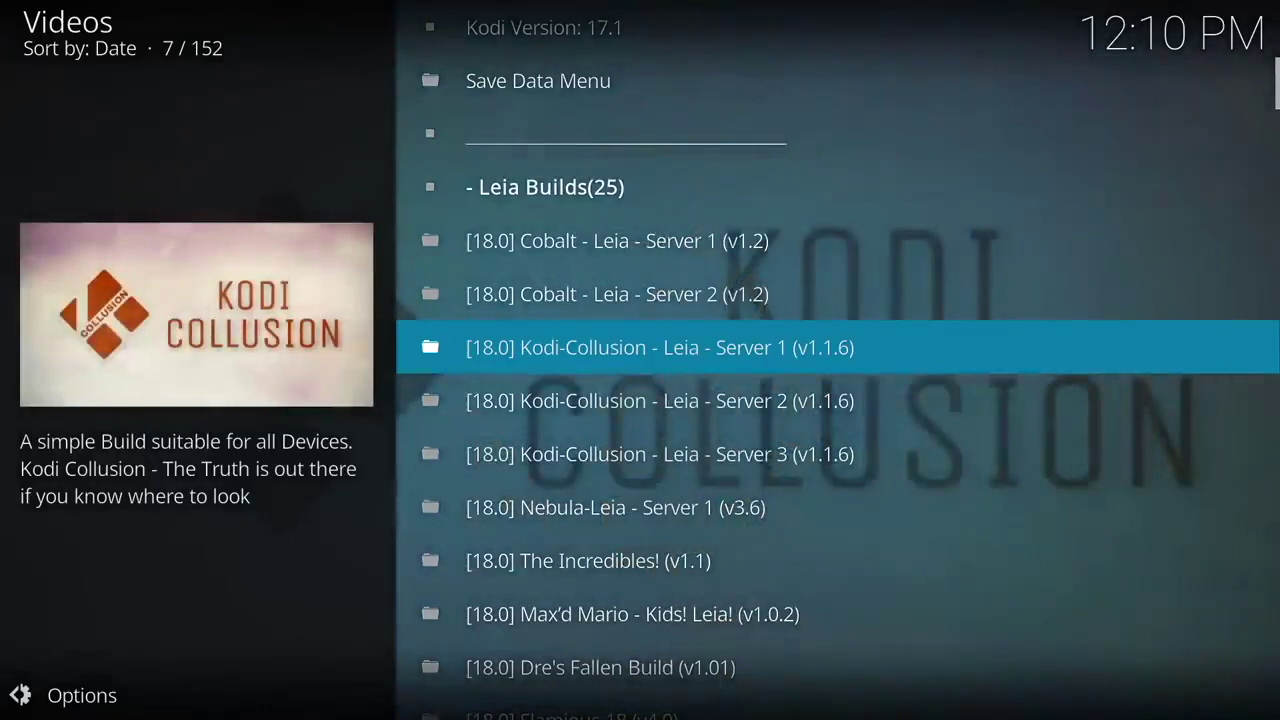
key(Return)
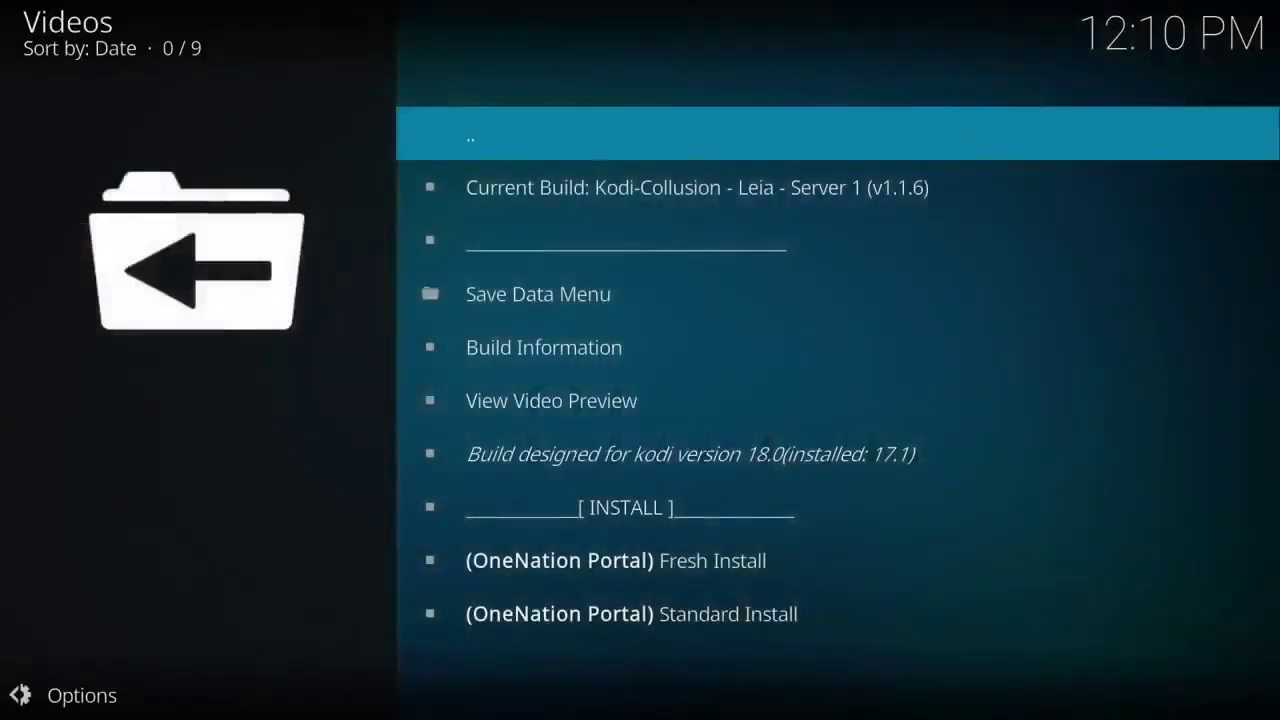
- Start a Fresh Install of the Kodi-Collusion - Leia - Server 1 build and agree to restore Kodi's configuration to default settings
key(Down)
key(Down)
key(Down)
key(Down)
key(Down)
key(Down)
key(Down)
key(Down)
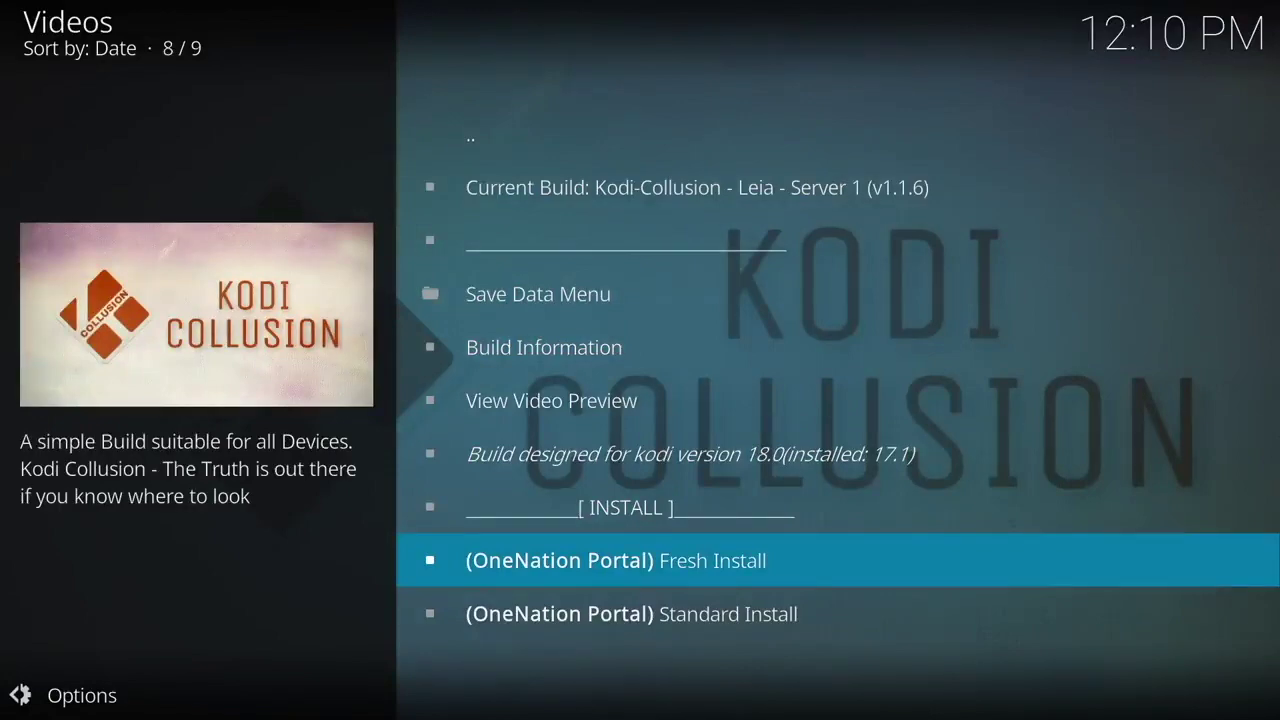
key(Return)
key(Left)
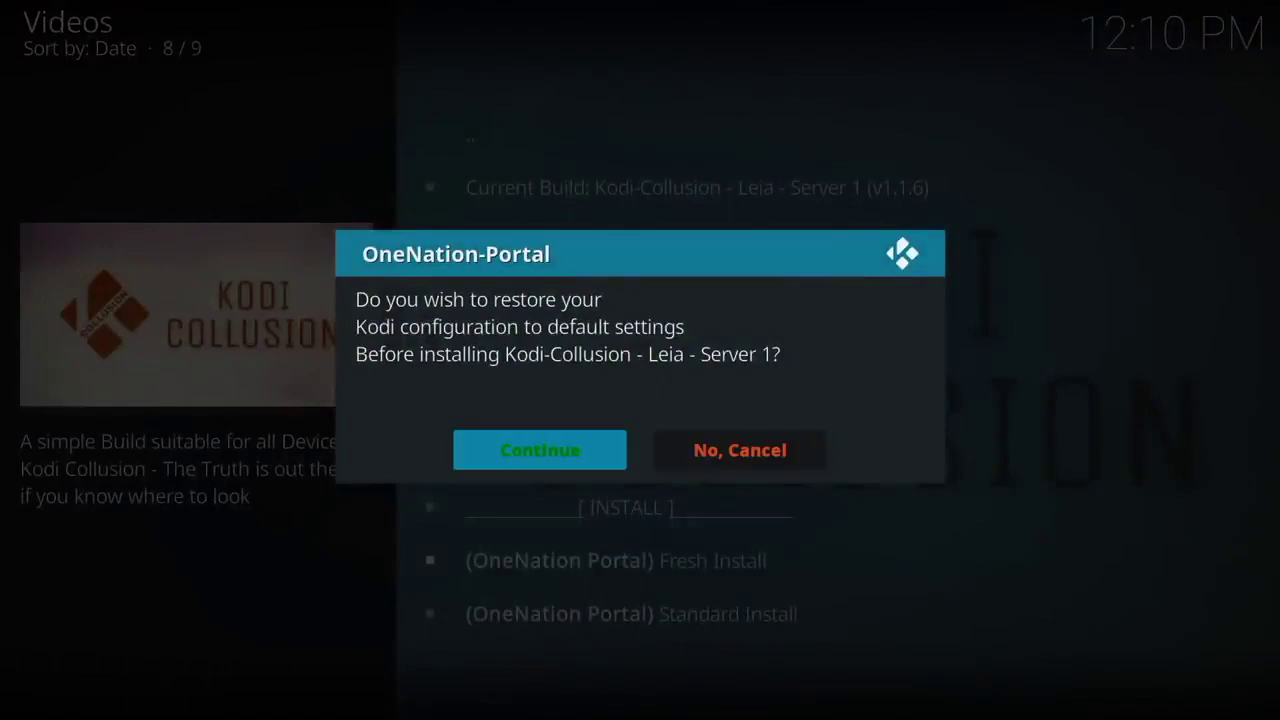
key(Return)
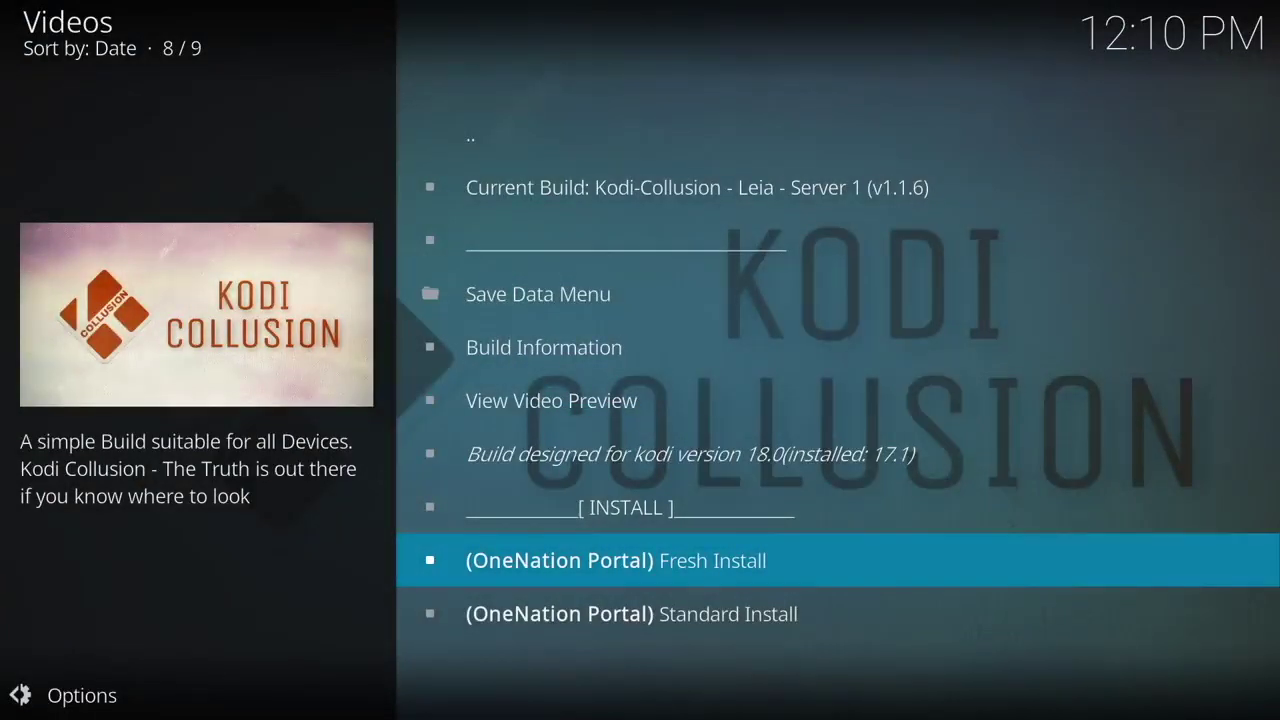
- Accept installing the 18.0 Kodi-Collusion build on the Kodi 17.1 install despite the possible skin problem
key(Return)
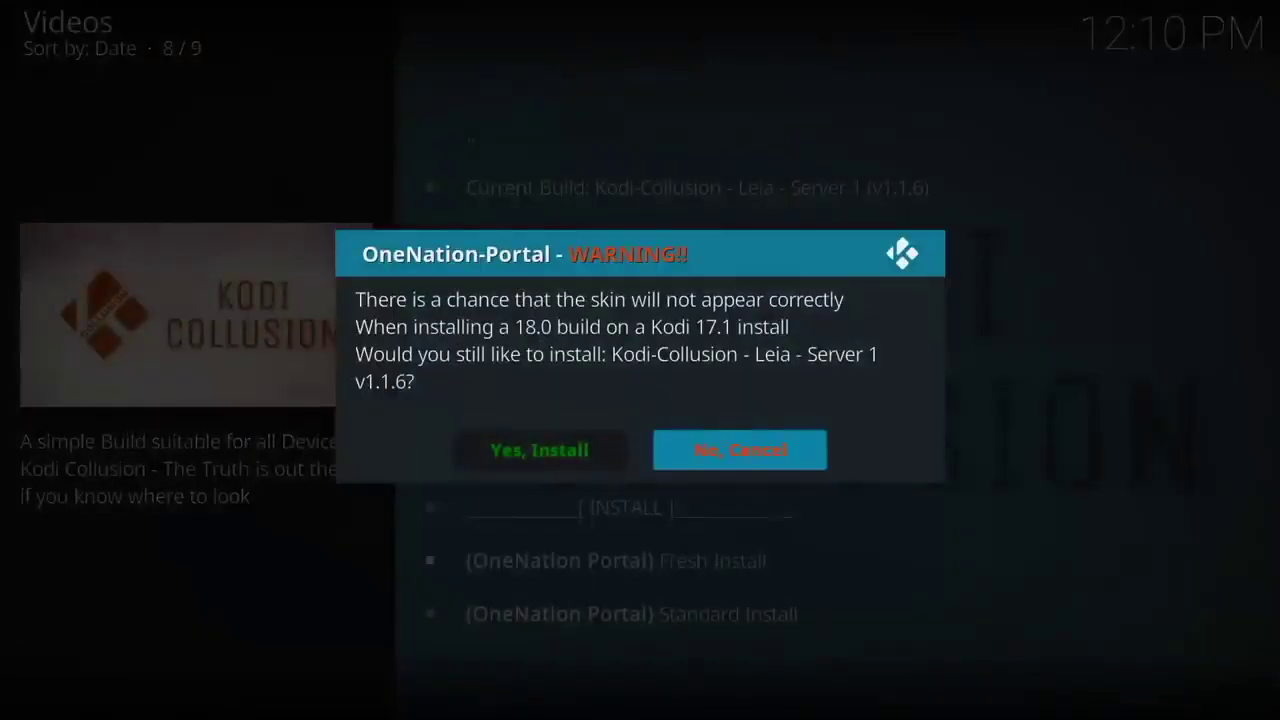
key(Left)
key(Return)
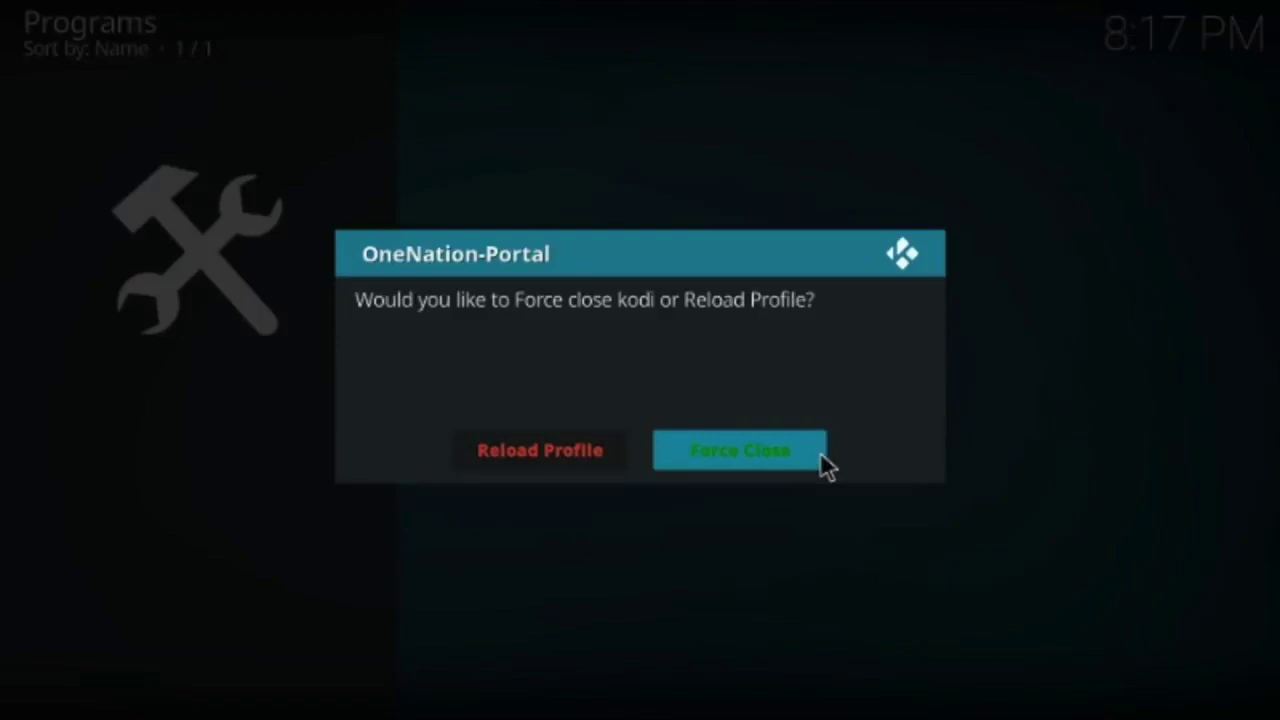
- Force close Kodi after the build installation and select Kodi among the recent apps on the Fire TV home screen
click(818, 455)
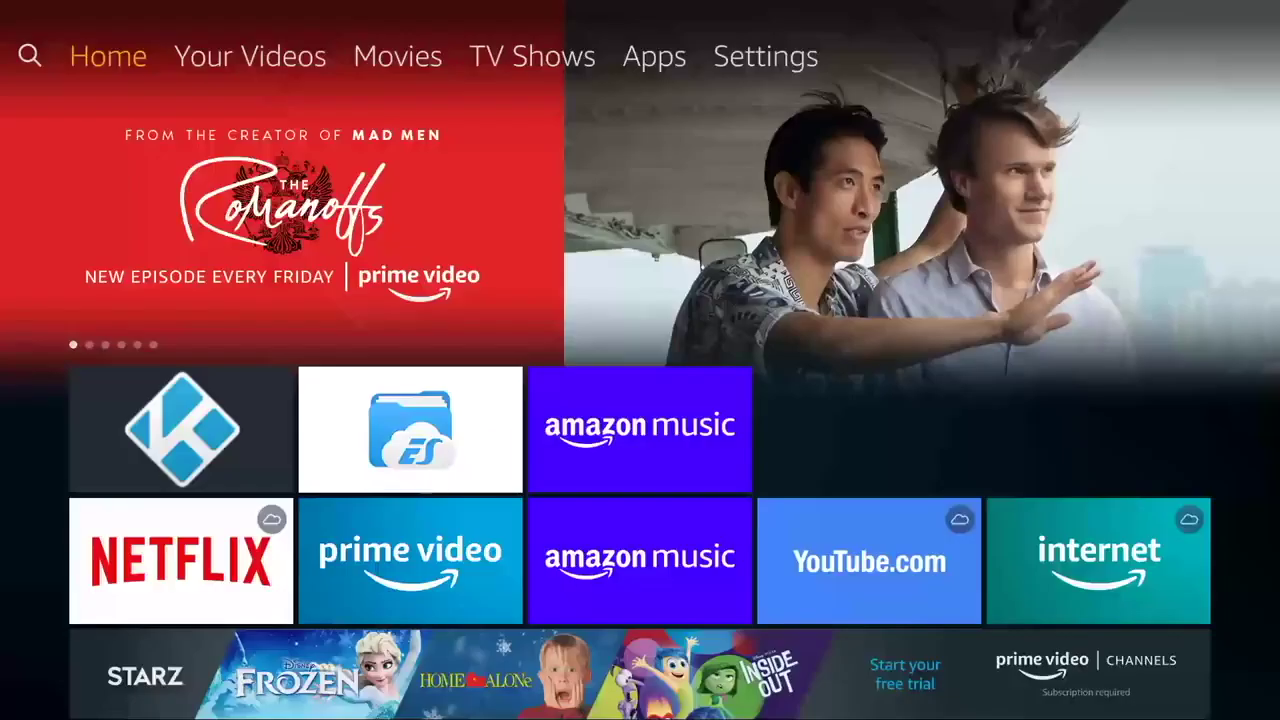
key(Down)
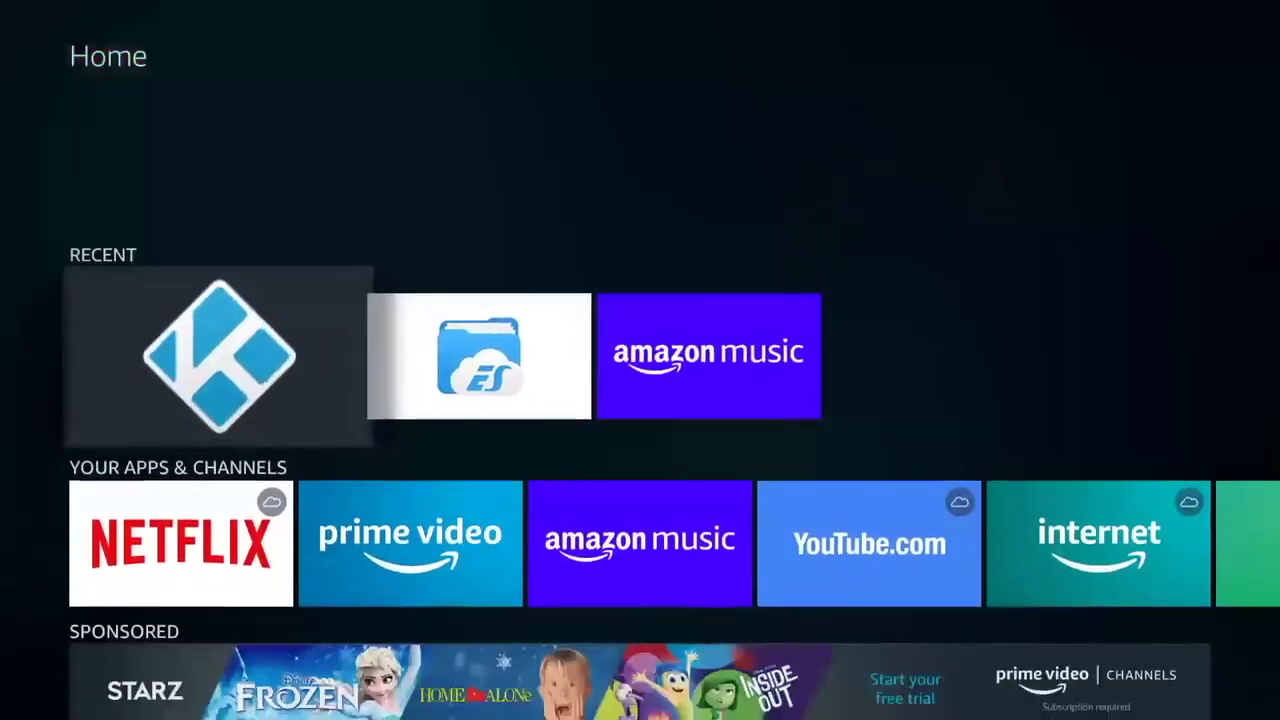